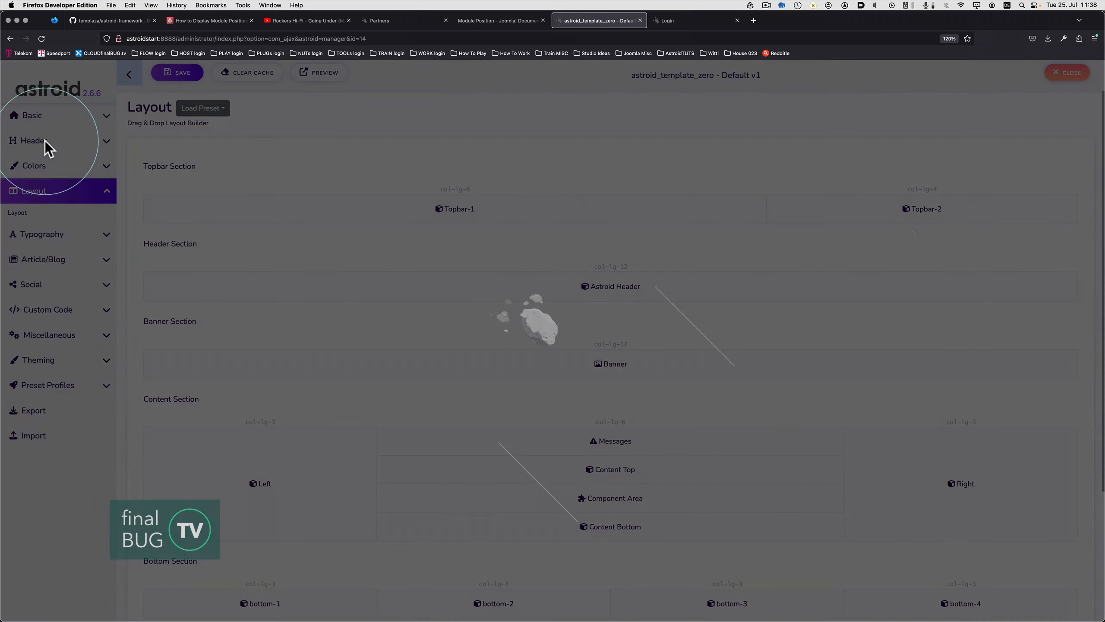
# In the header's logo options, set the logo link to Custom and the logo type to Text, and save the template.
pyautogui.click(45, 141)
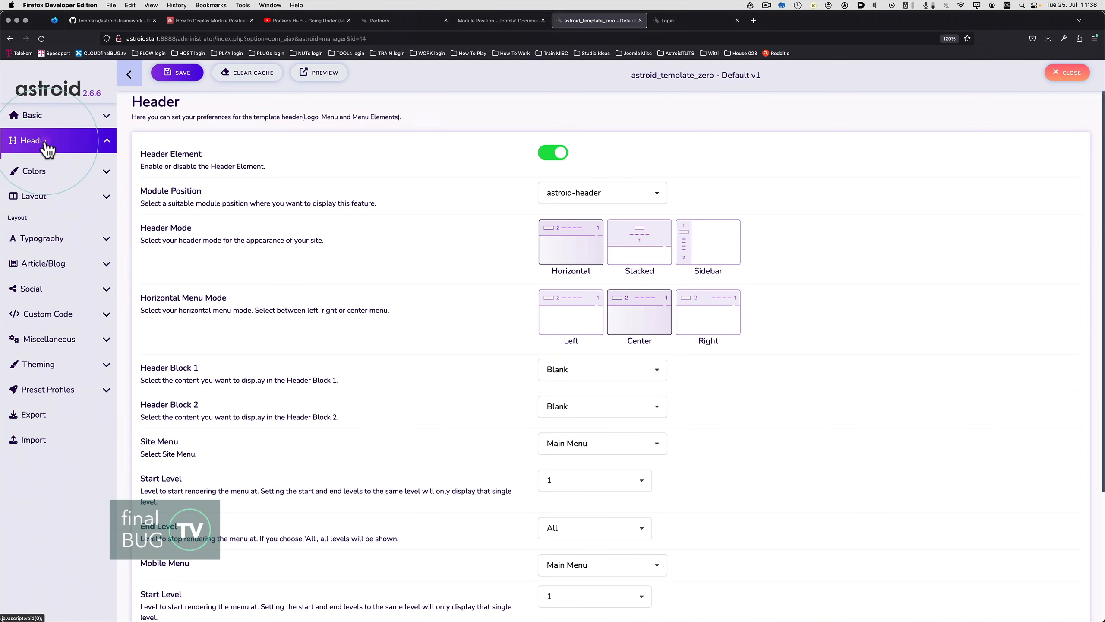
pyautogui.click(50, 182)
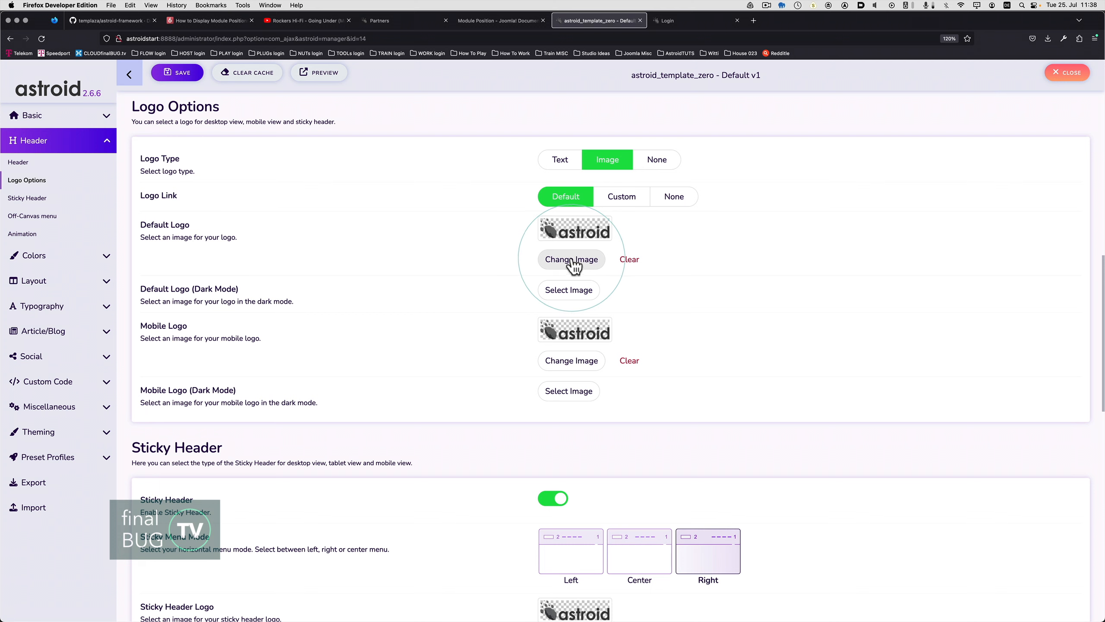
pyautogui.click(622, 198)
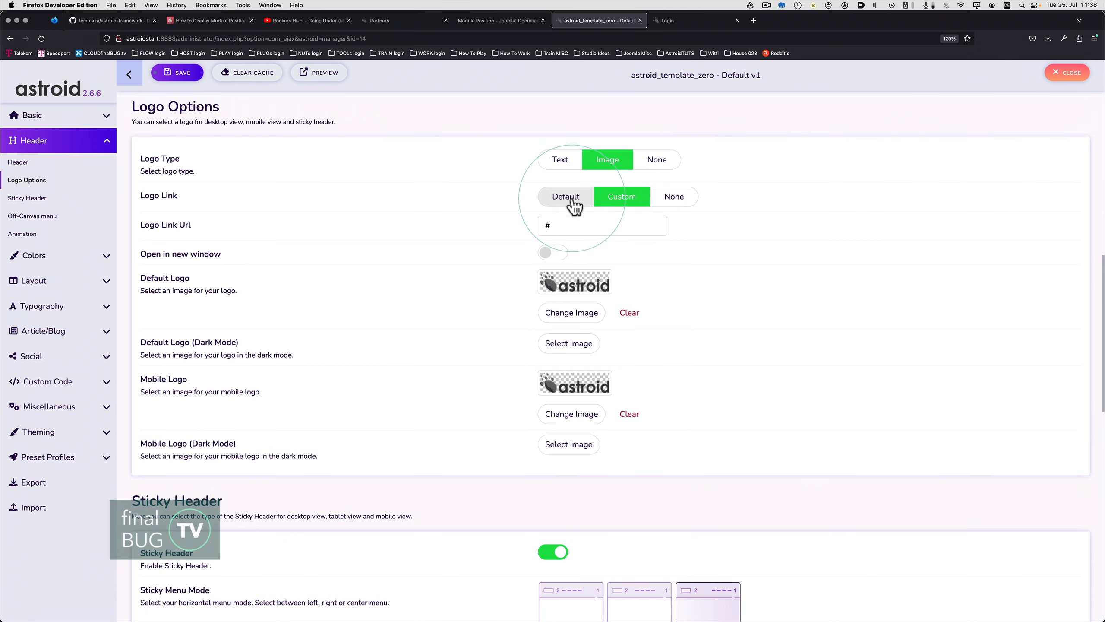
pyautogui.click(567, 170)
pyautogui.moveTo(627, 198); pyautogui.dragTo(536, 195)
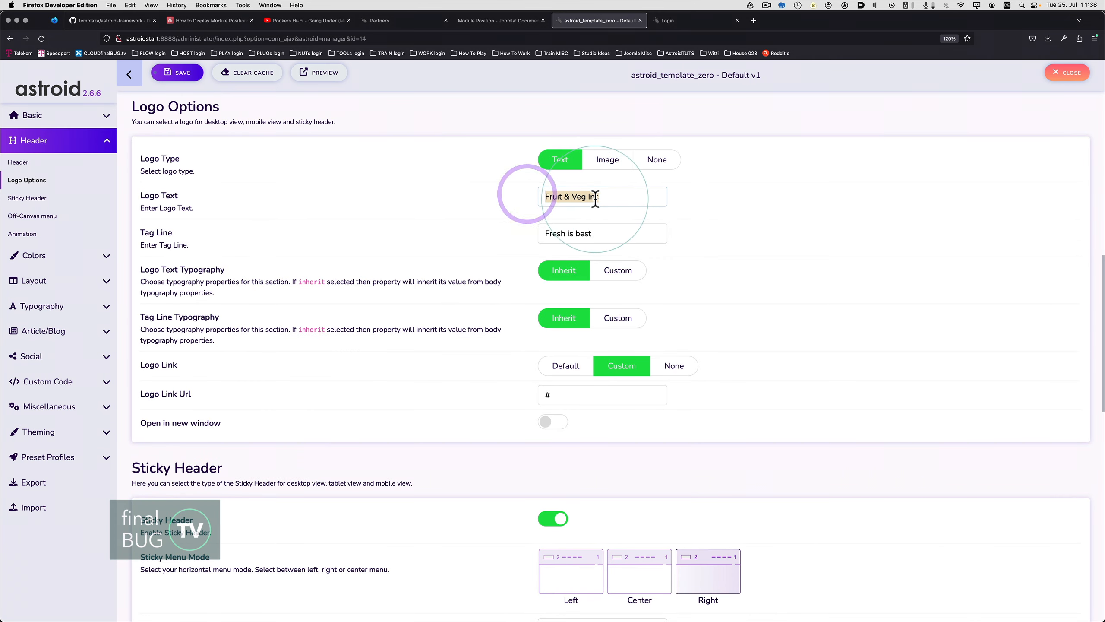
pyautogui.click(182, 72)
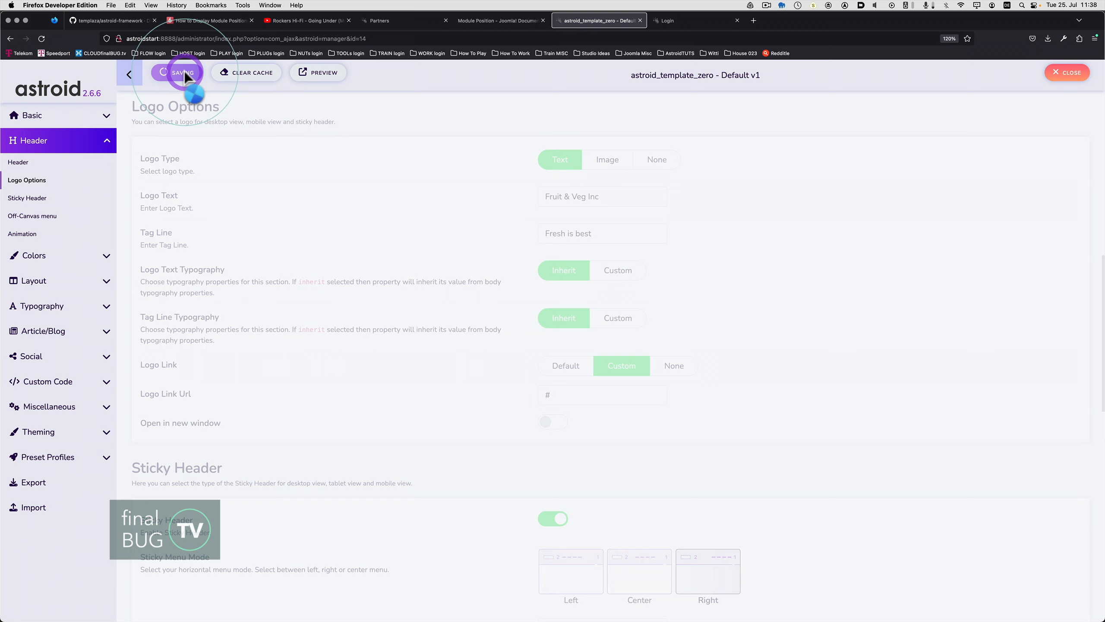
# Switch to Safari, reload the About page to check the text logo in the header, and return to Firefox.
pyautogui.press('super+Tab')
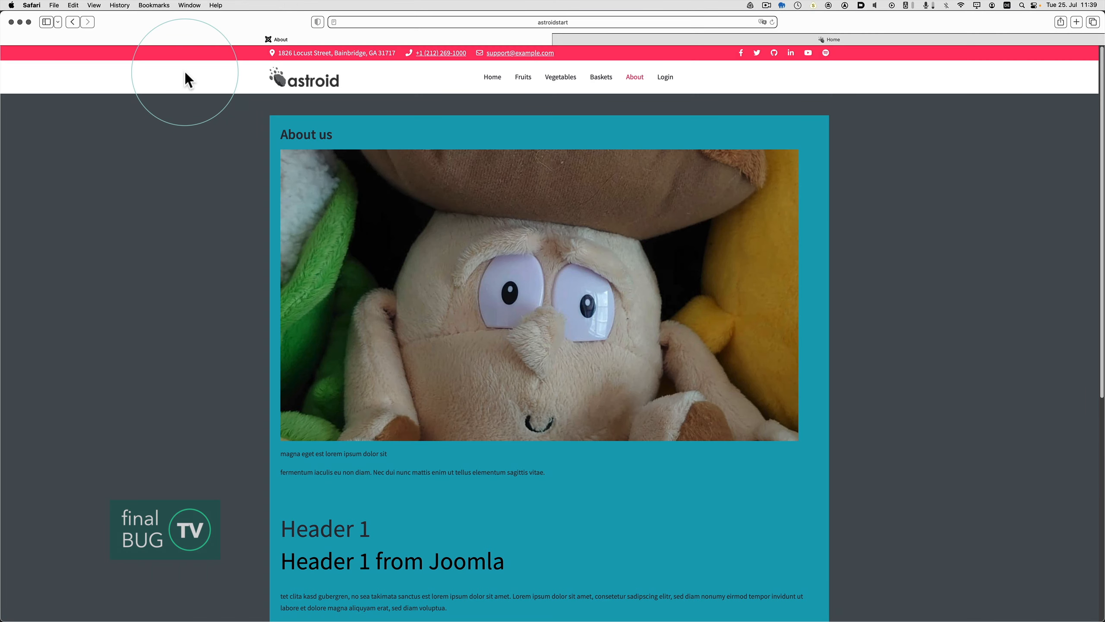
pyautogui.press('super+r')
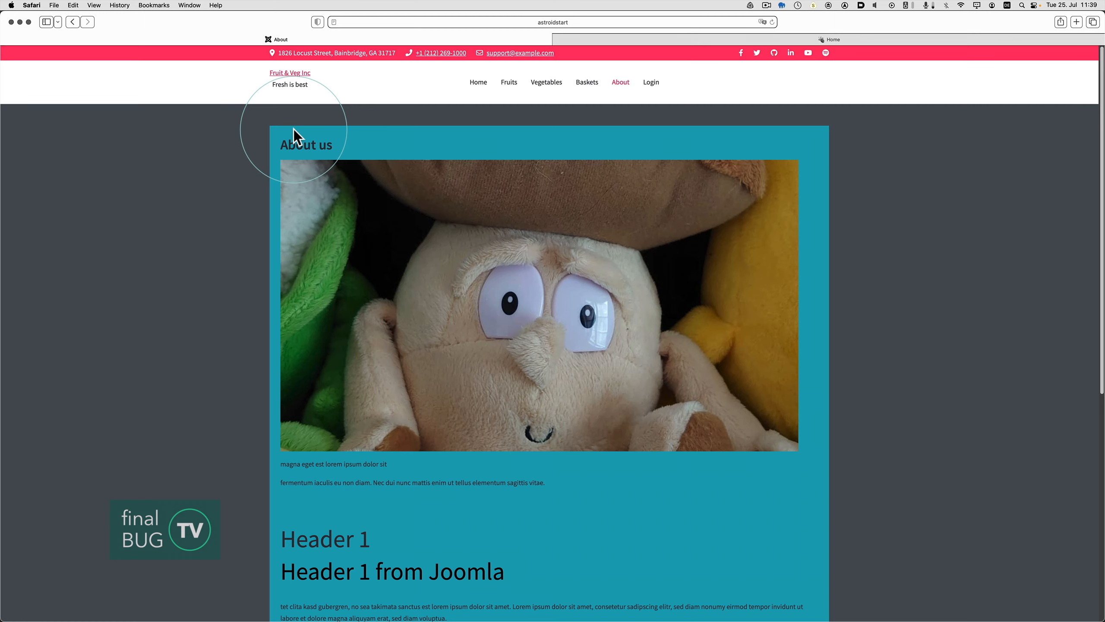
pyautogui.press('super+Tab')
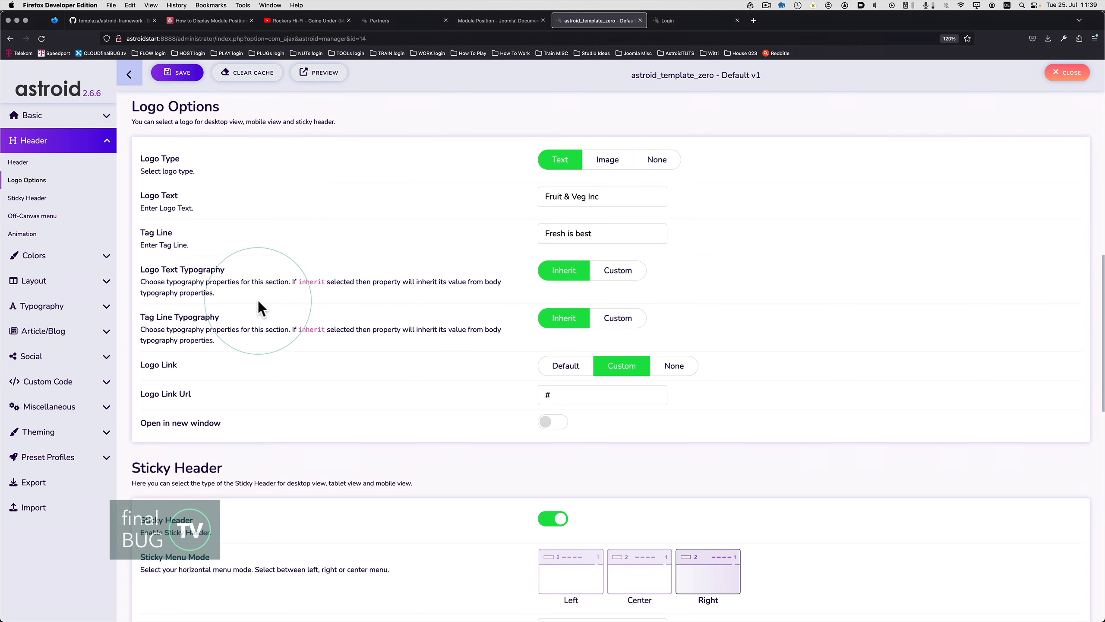
# Show the custom typography settings for the logo text and return it to Inherit.
pyautogui.click(614, 270)
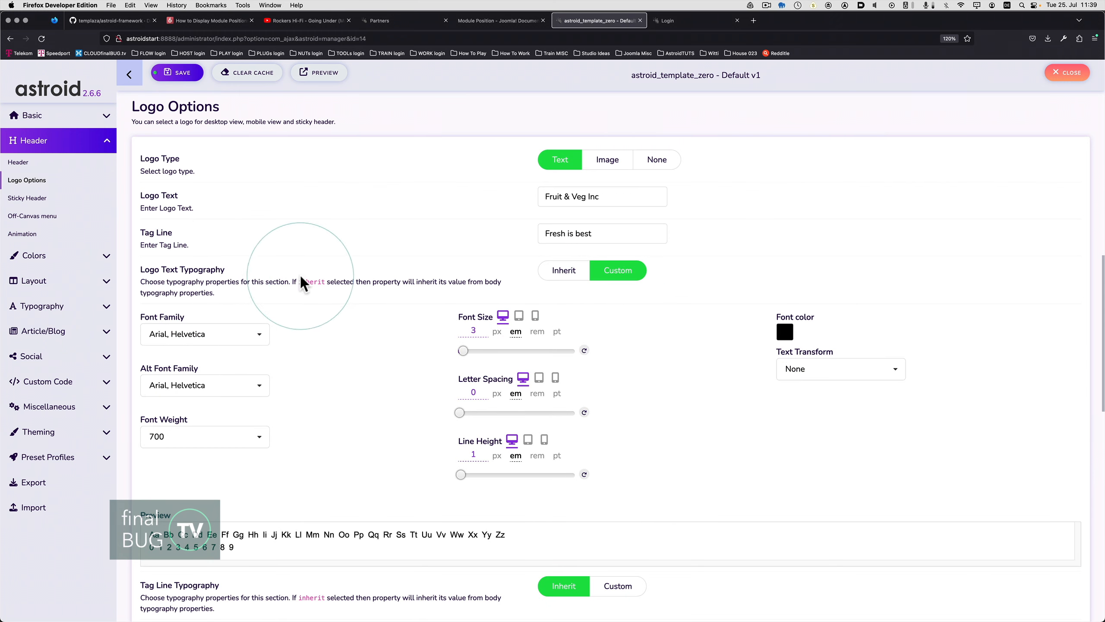
pyautogui.click(565, 273)
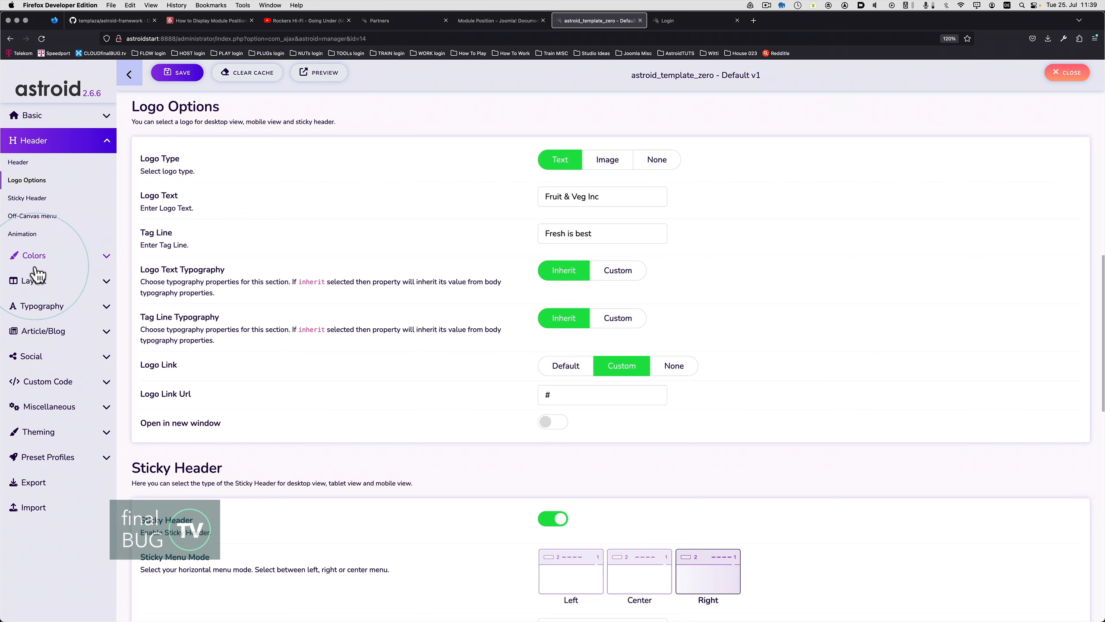
# Set the font family of the body typography to Tomorrow and save the template.
pyautogui.click(43, 307)
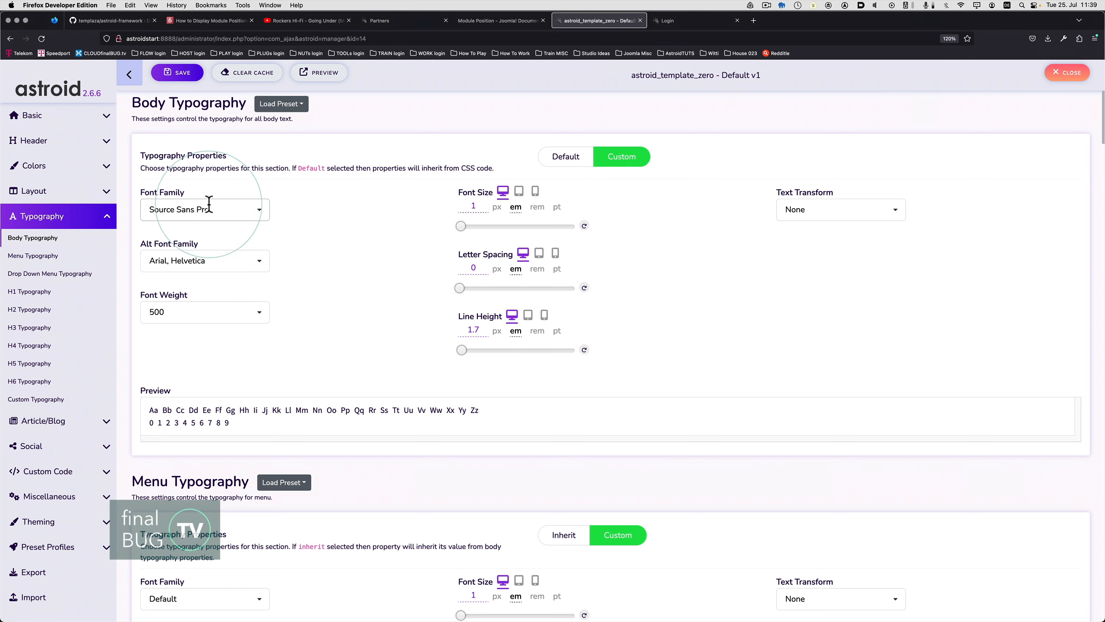
pyautogui.moveTo(204, 192); pyautogui.dragTo(137, 190)
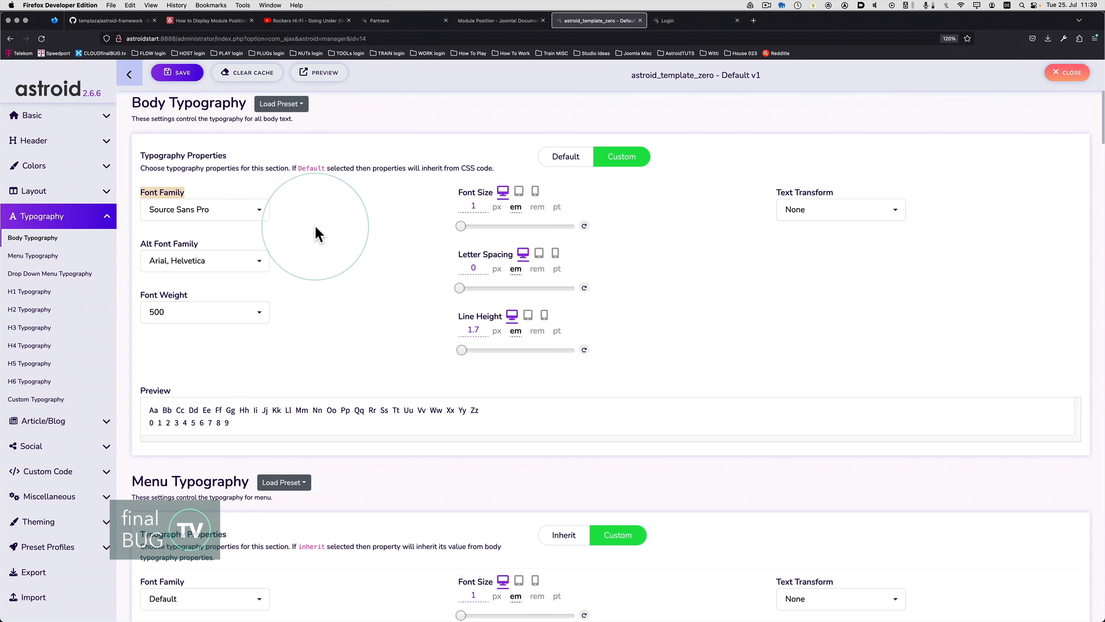
pyautogui.click(255, 211)
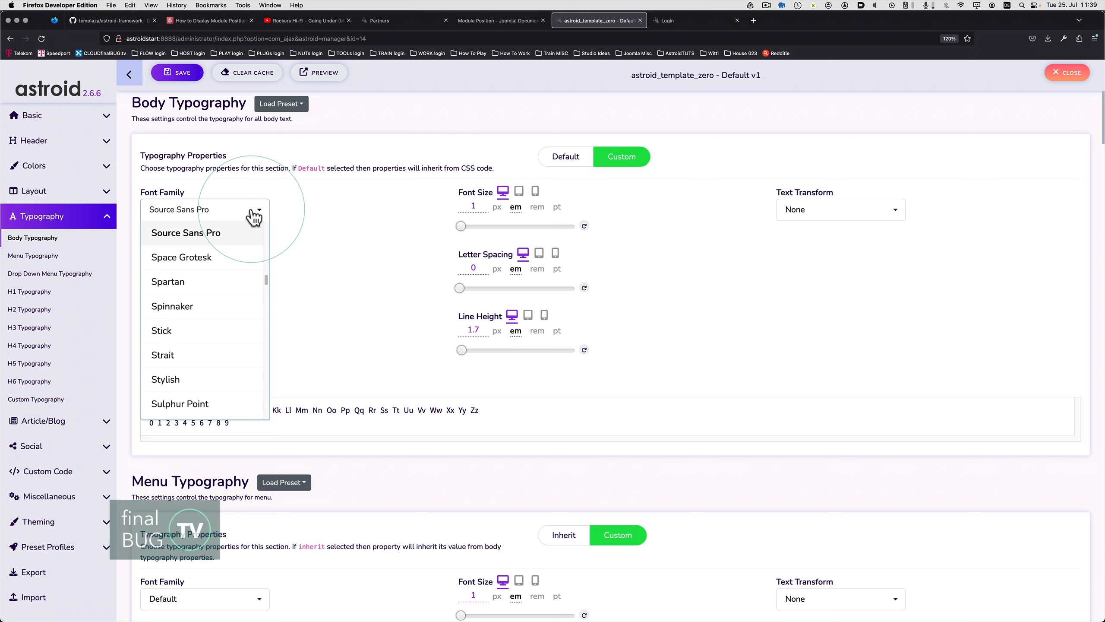
pyautogui.scroll(-7, 218, 284)
pyautogui.scroll(-5, 220, 286)
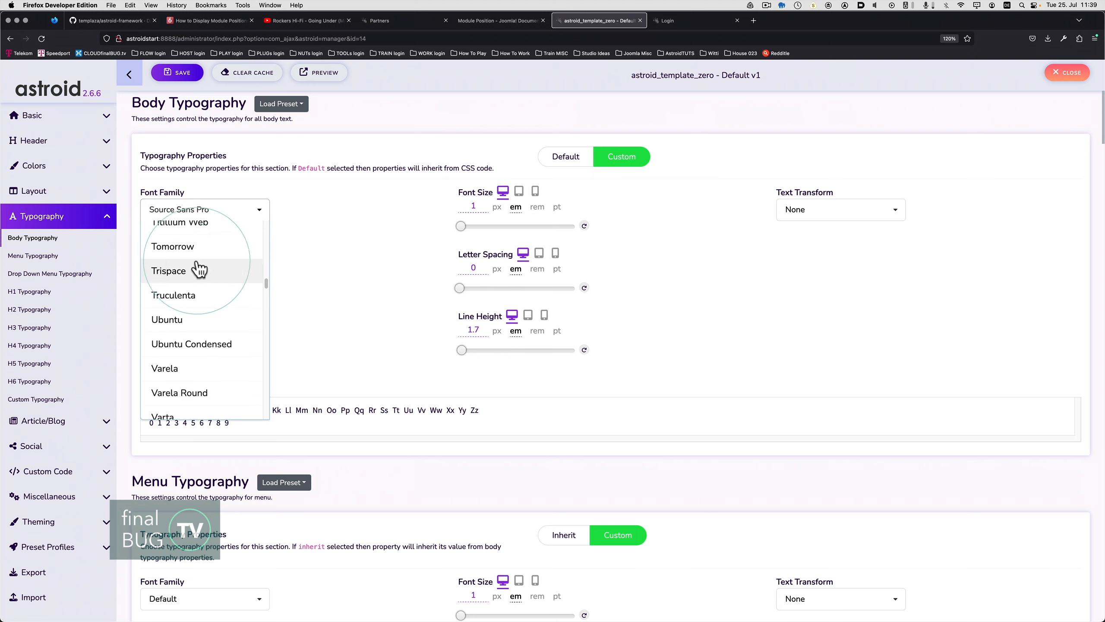
pyautogui.click(187, 246)
pyautogui.click(165, 74)
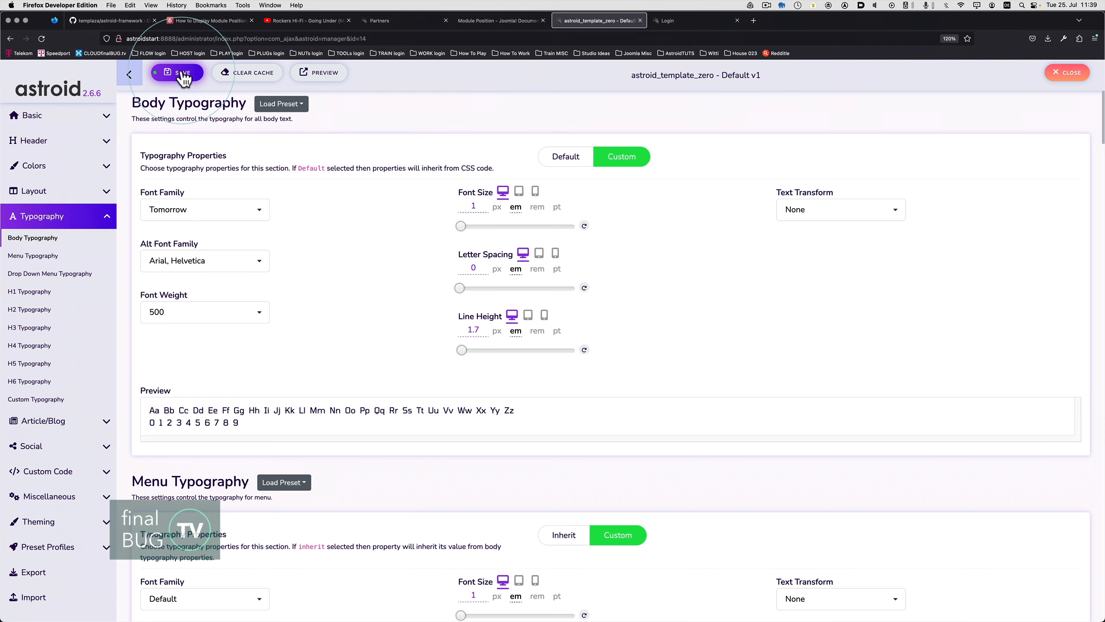
pyautogui.click(196, 514)
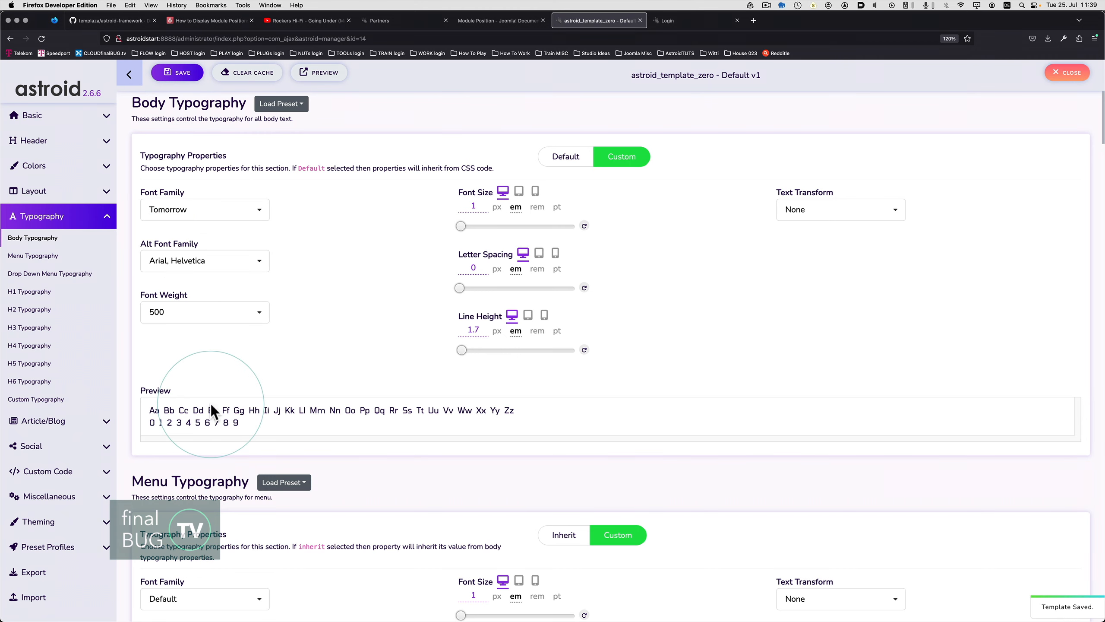
# Switch to Safari and examine the body font on the About, Login and Home pages of the site.
pyautogui.press('super+Tab')
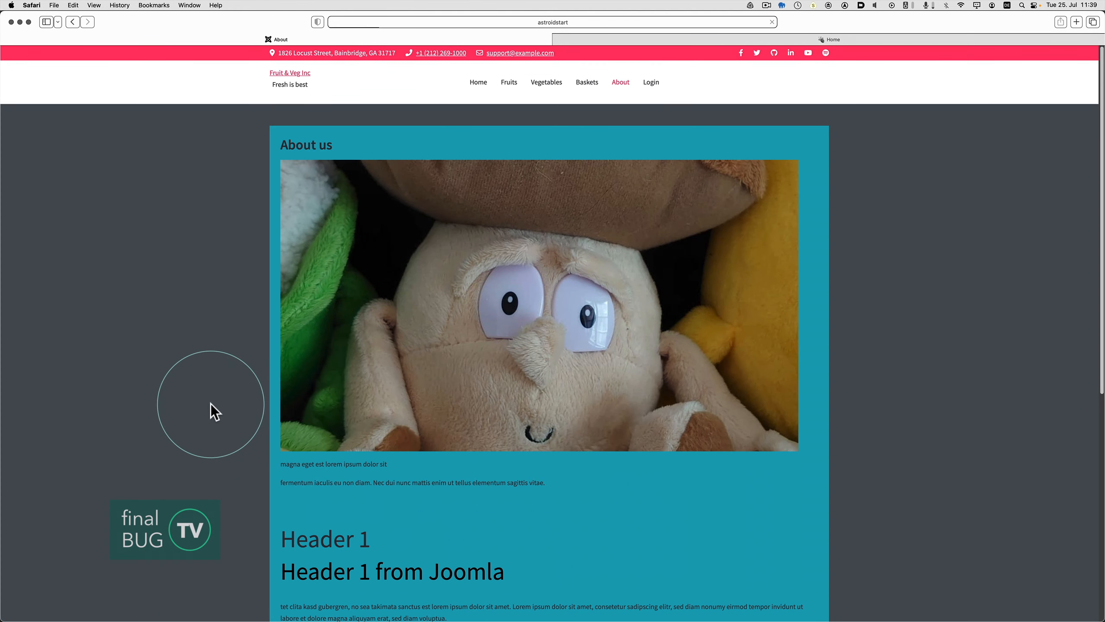
pyautogui.scroll(-5, 305, 466)
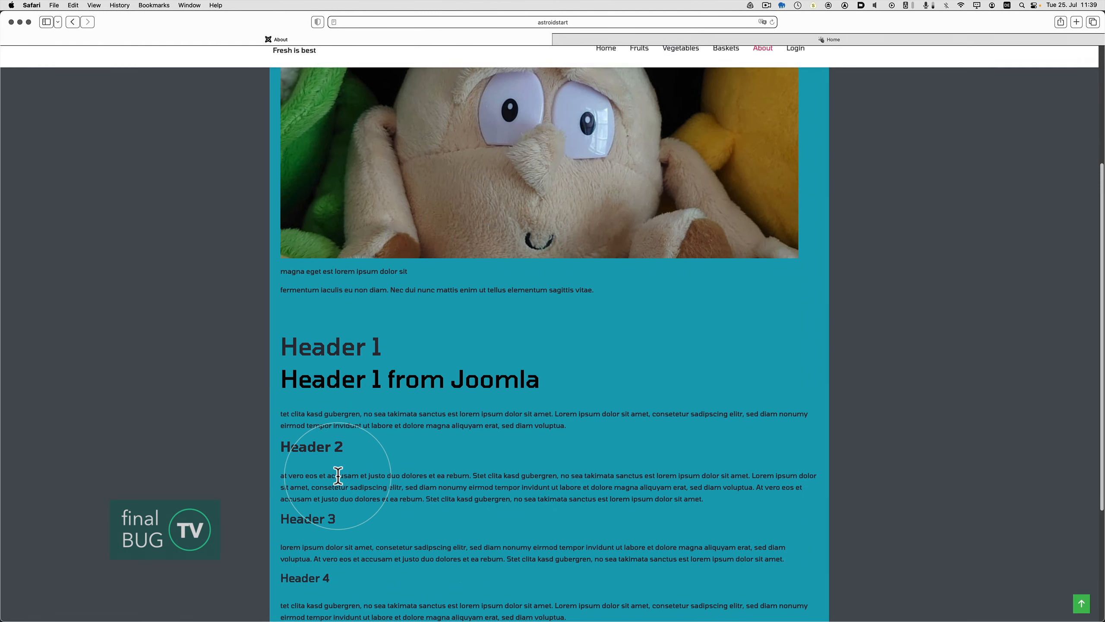
pyautogui.scroll(-5, 338, 476)
pyautogui.scroll(10, 339, 480)
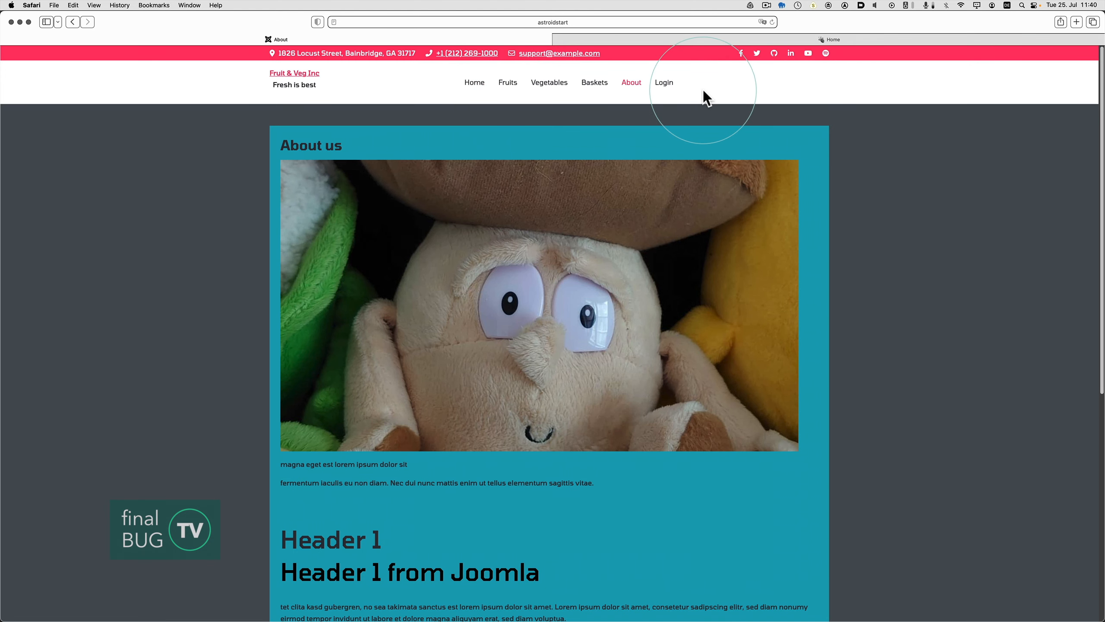
pyautogui.scroll(-5, 237, 316)
pyautogui.scroll(5, 434, 294)
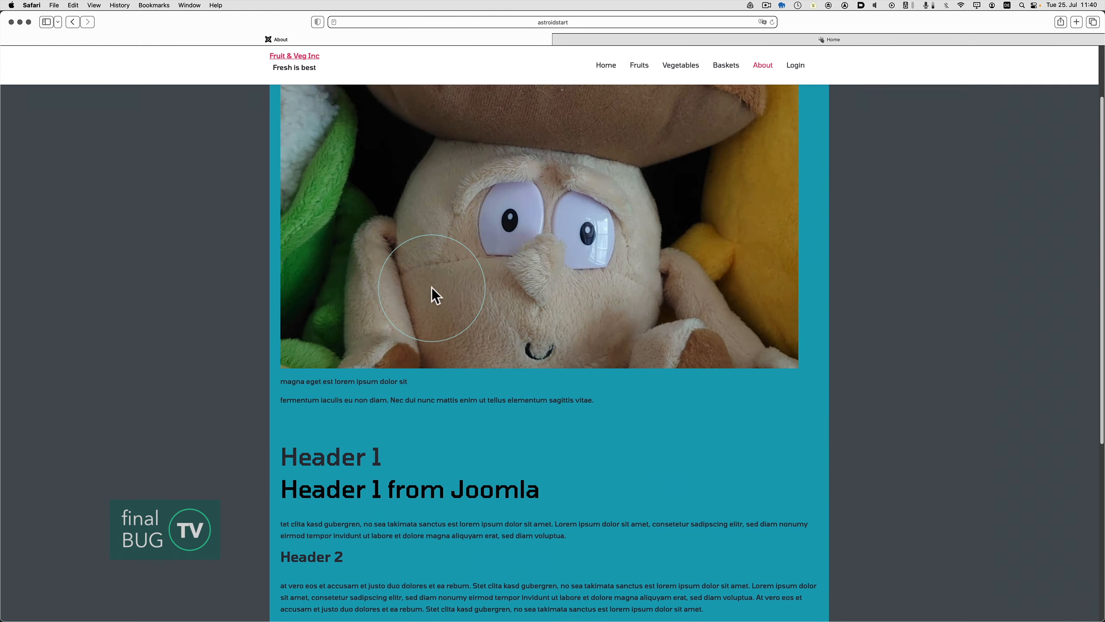
pyautogui.scroll(2, 402, 294)
pyautogui.click(662, 92)
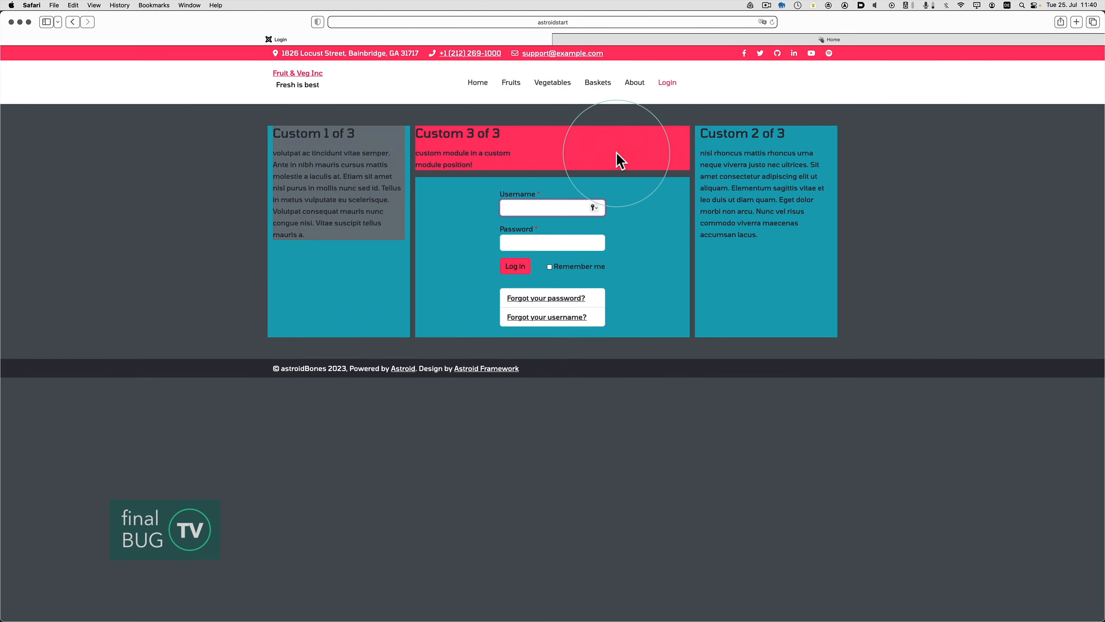
pyautogui.click(476, 84)
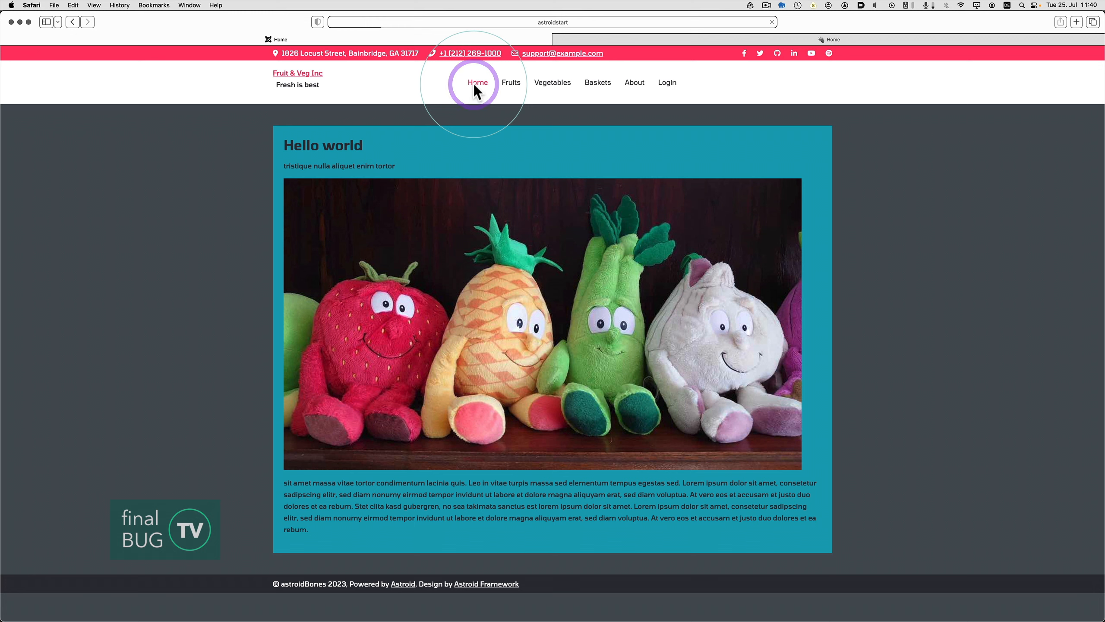
# Switch back to Firefox and compare the logo text's Custom and Inherit typography options with the body typography's font family.
pyautogui.press('super+Tab')
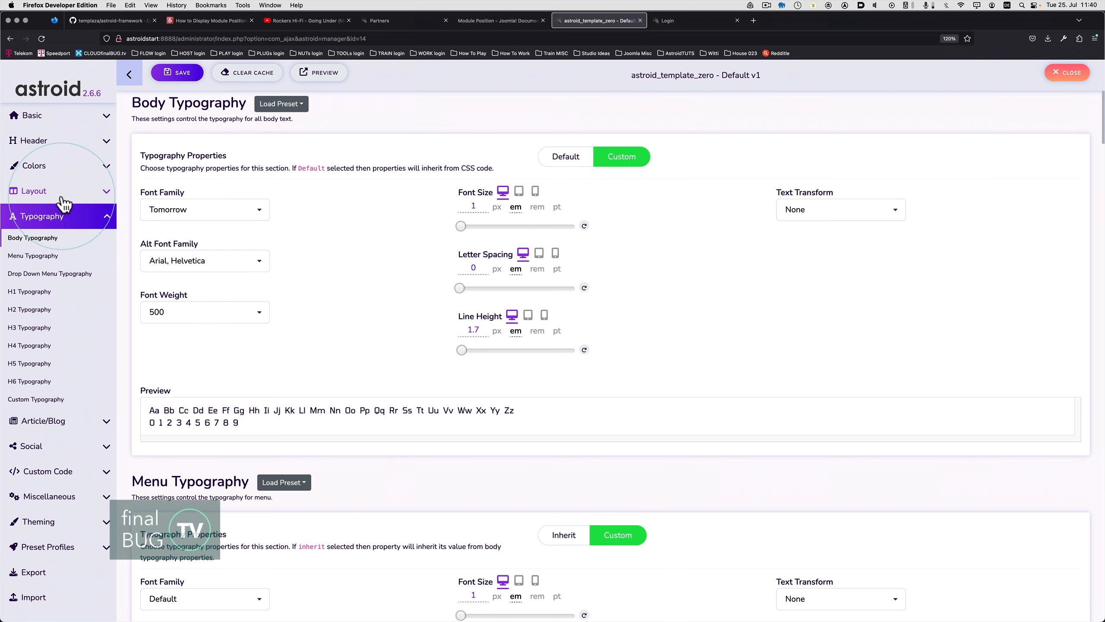
pyautogui.click(48, 142)
pyautogui.click(32, 179)
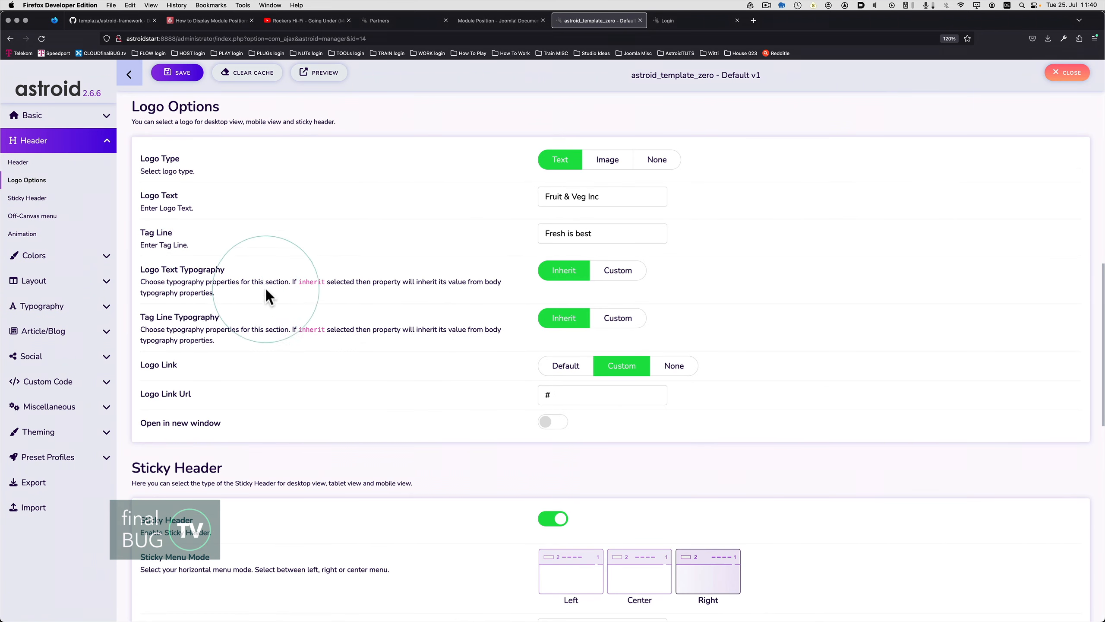
pyautogui.click(614, 272)
pyautogui.click(563, 270)
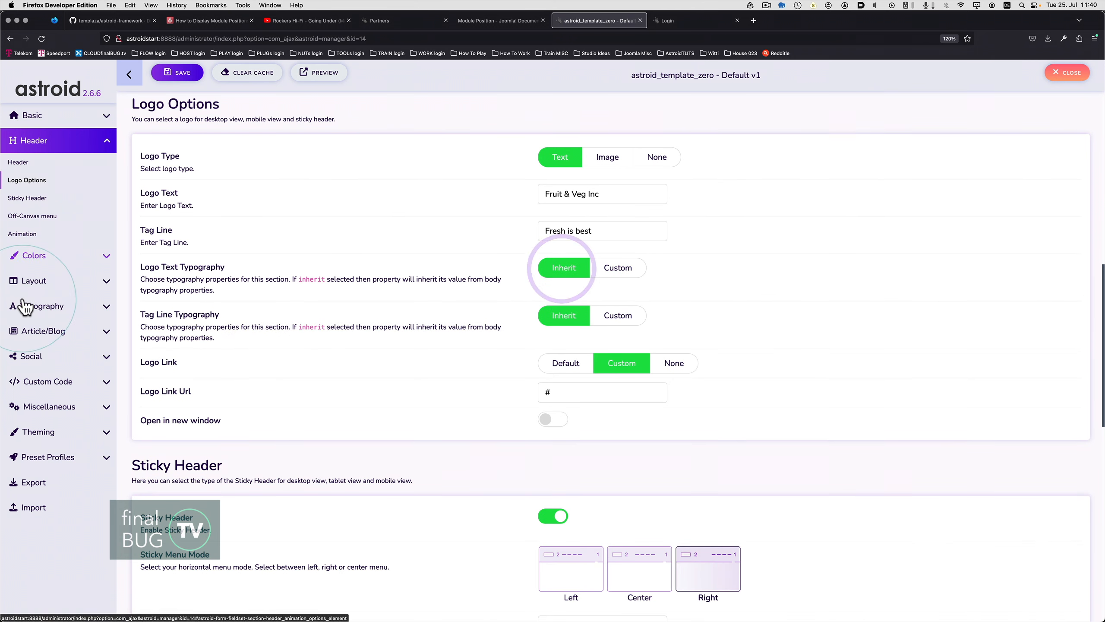
pyautogui.click(44, 306)
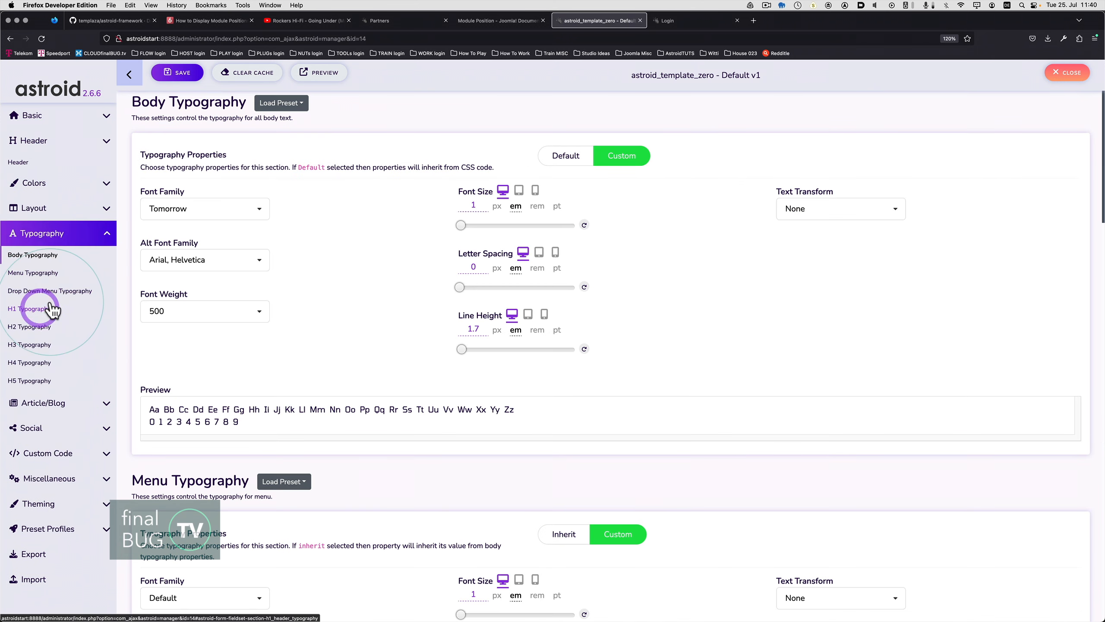
pyautogui.click(180, 210)
pyautogui.click(311, 214)
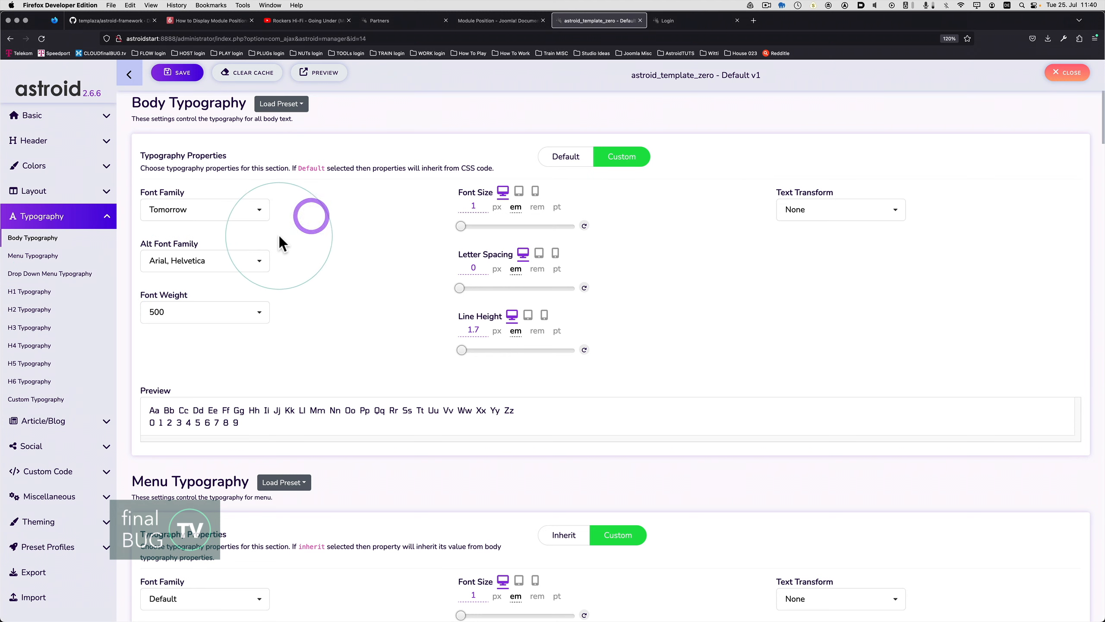
# Set the font family of the menu typography to Times New Roman, Times and save the template.
pyautogui.scroll(-5, 279, 239)
pyautogui.click(212, 383)
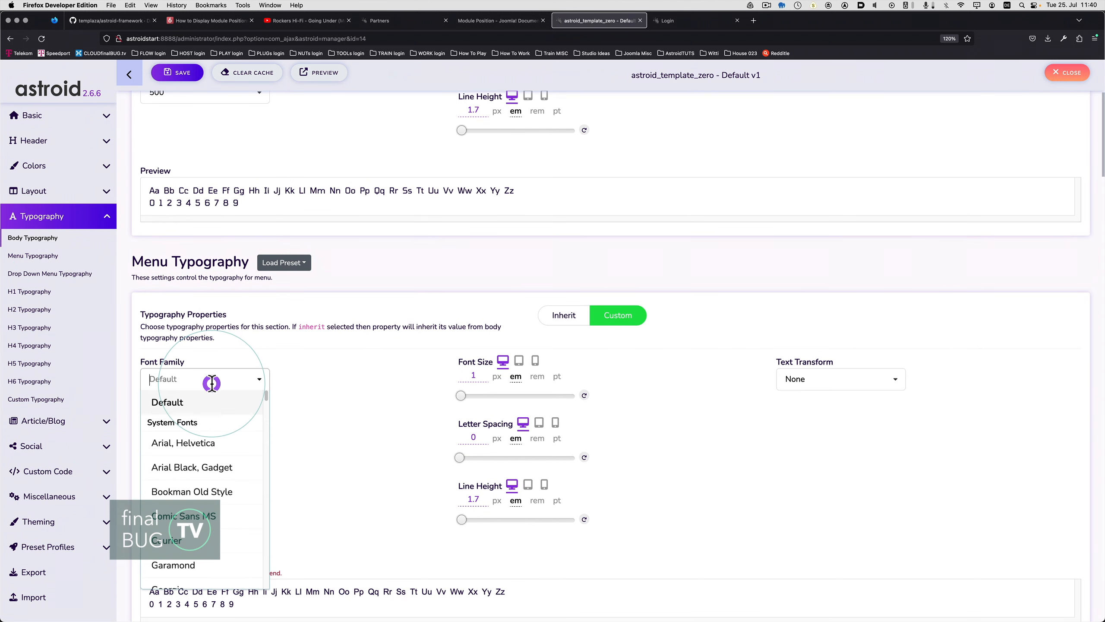
pyautogui.write('times')
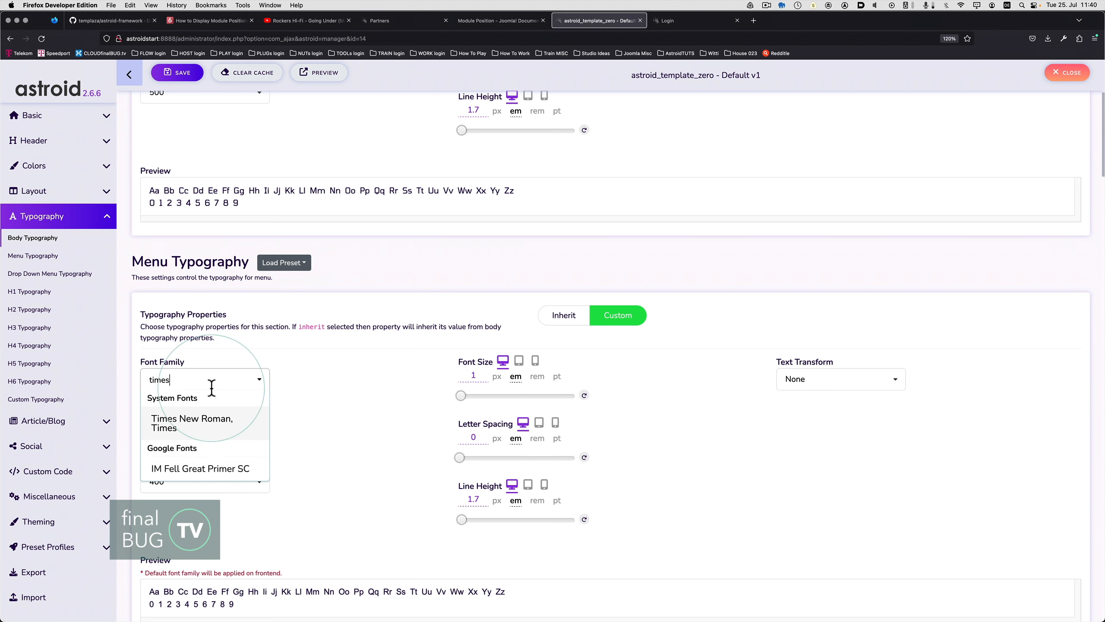
pyautogui.click(196, 423)
pyautogui.click(184, 75)
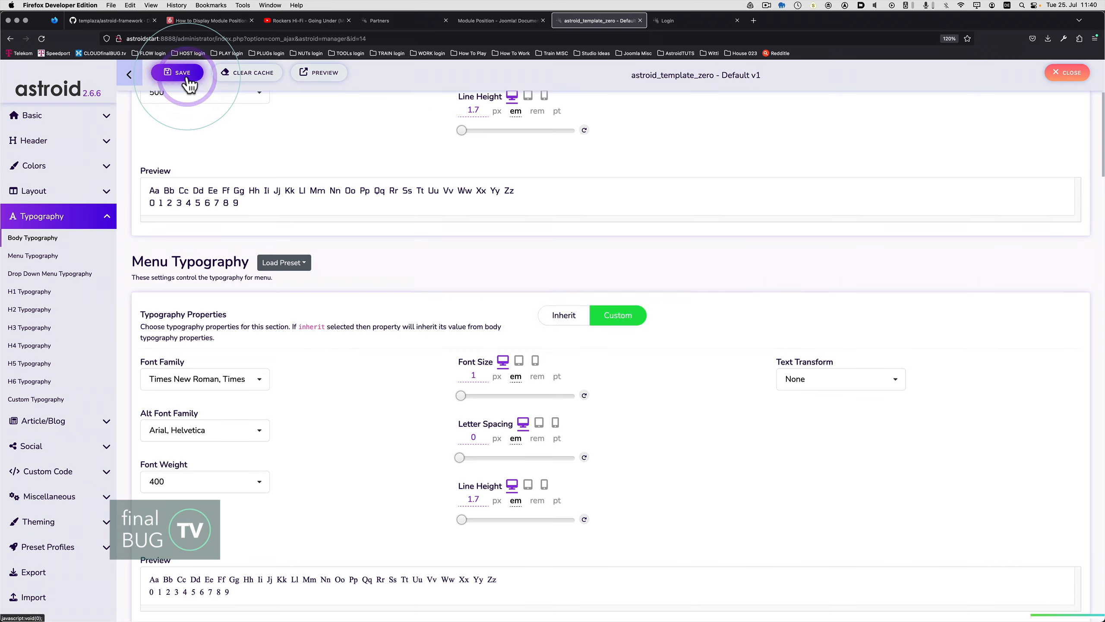
# Switch to Safari, reload the Home page to check the menu font, and return to Firefox.
pyautogui.press('super+Tab')
pyautogui.press('super+r')
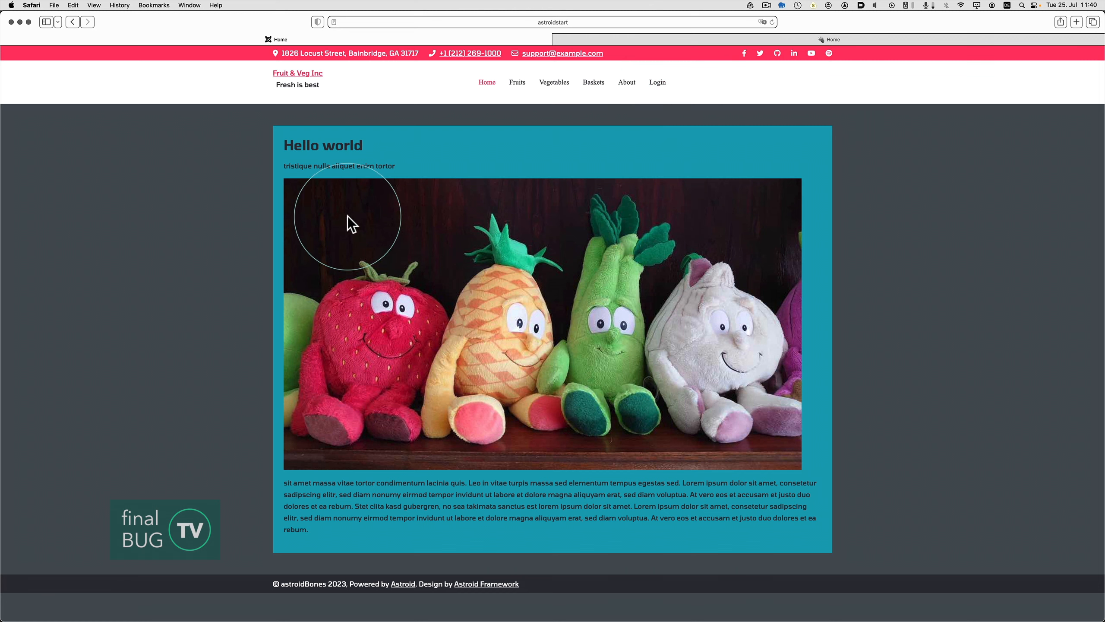
pyautogui.press('super+Tab')
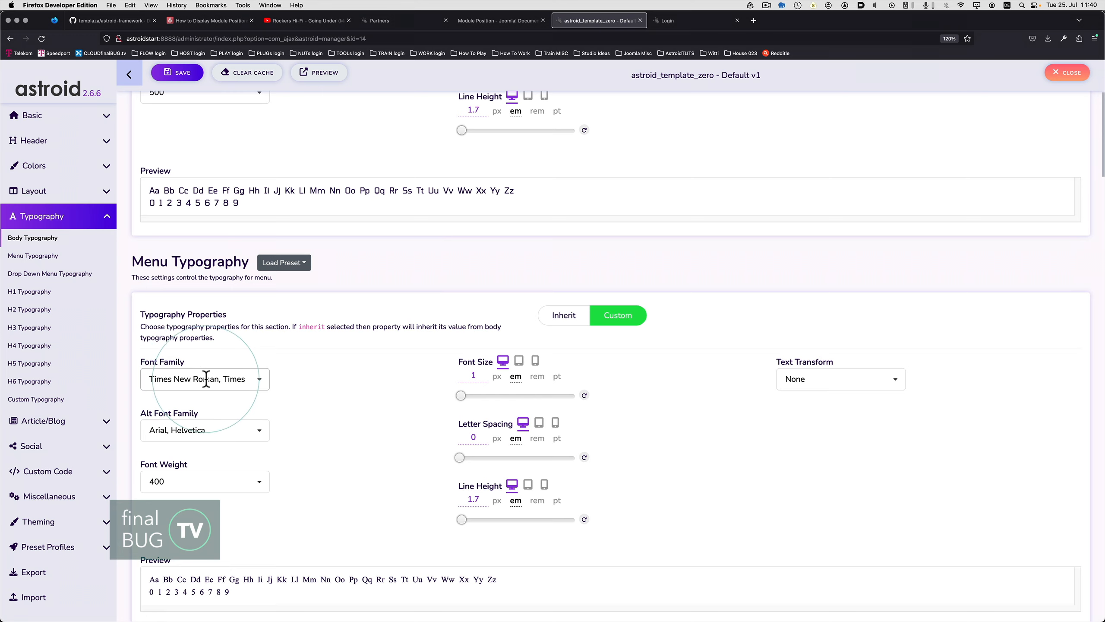
# Set the font family of the body typography to the Google font Montserrat.
pyautogui.scroll(5, 210, 379)
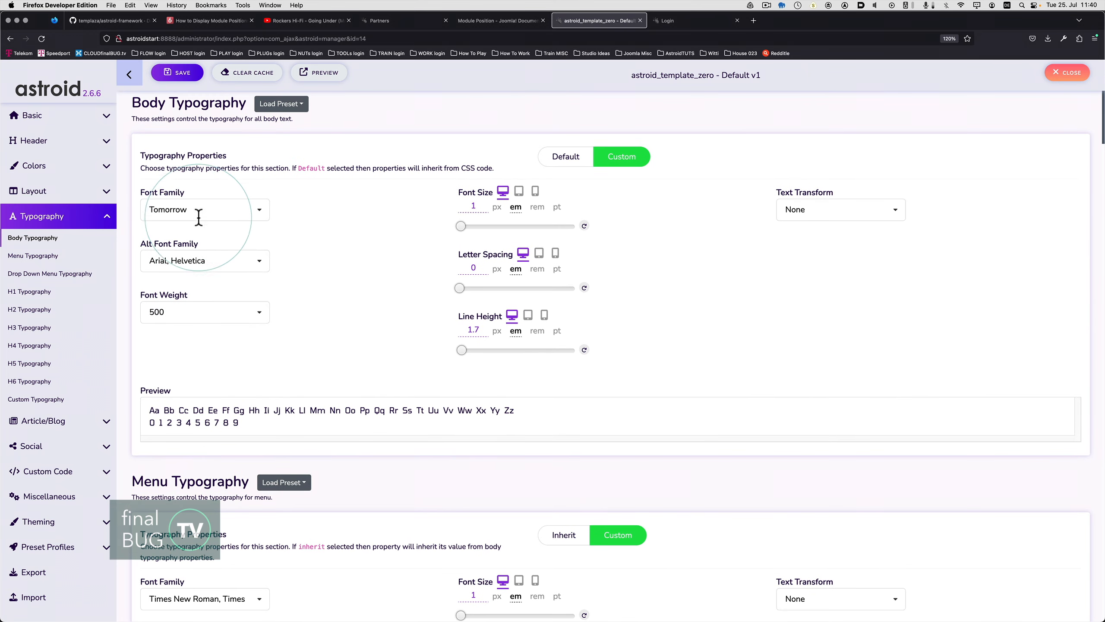
pyautogui.click(200, 212)
pyautogui.write('mons')
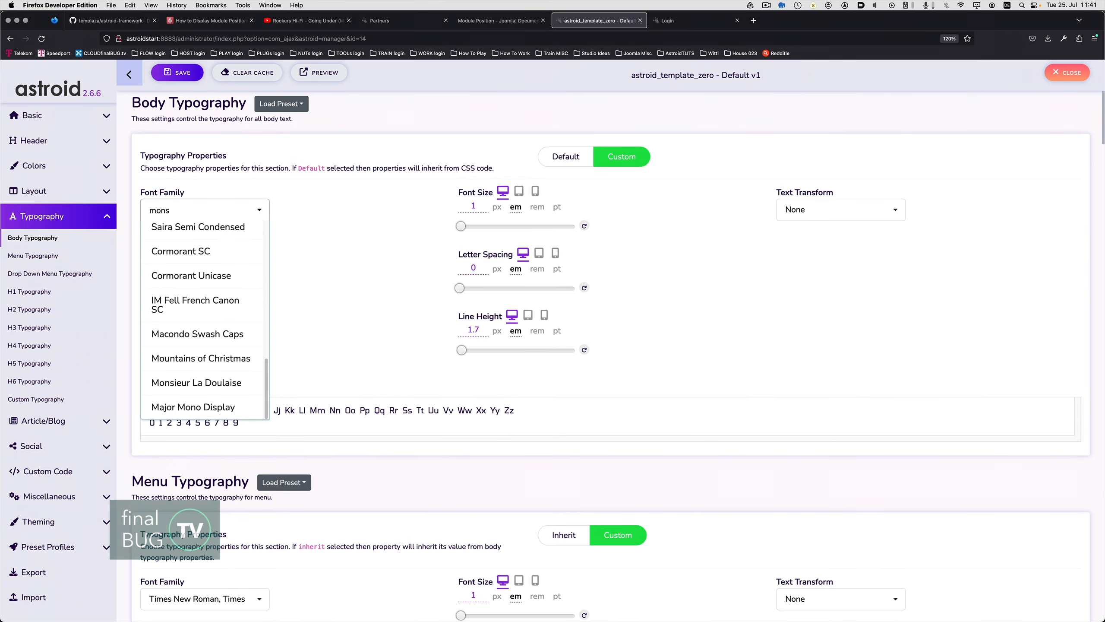
pyautogui.write('er')
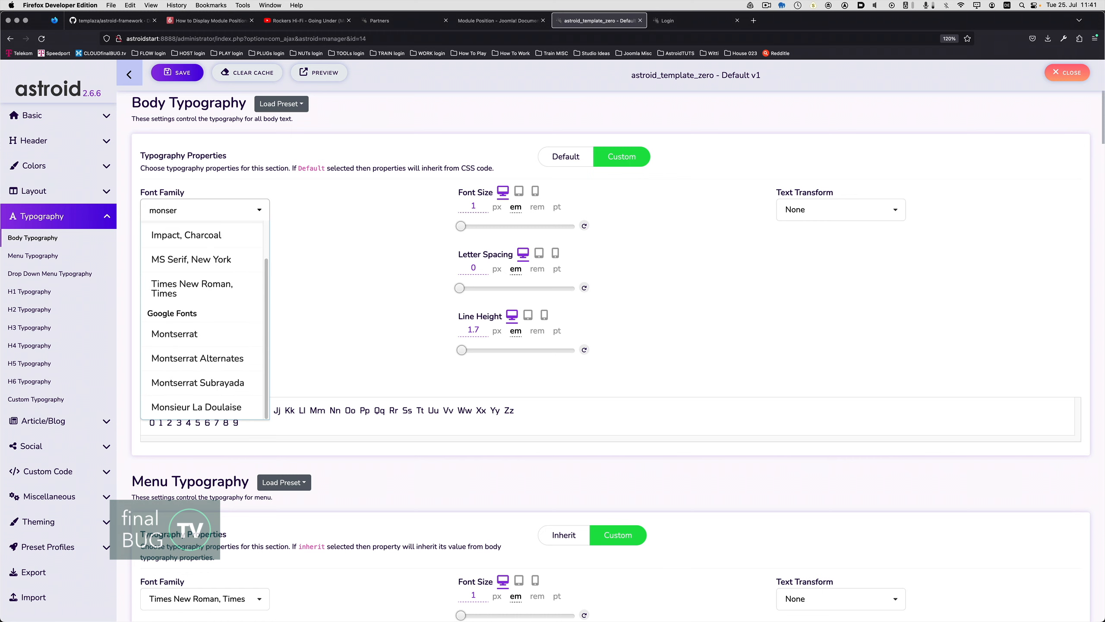
pyautogui.click(201, 333)
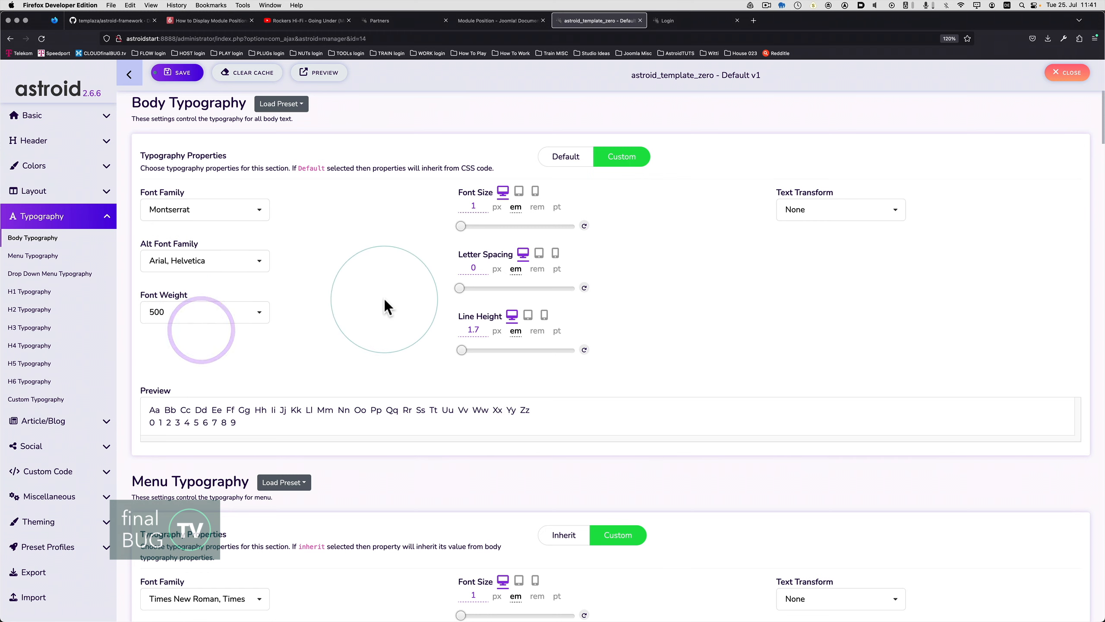
# Set the font family of the menu typography back to Default and save the template.
pyautogui.scroll(-5, 384, 297)
pyautogui.click(256, 364)
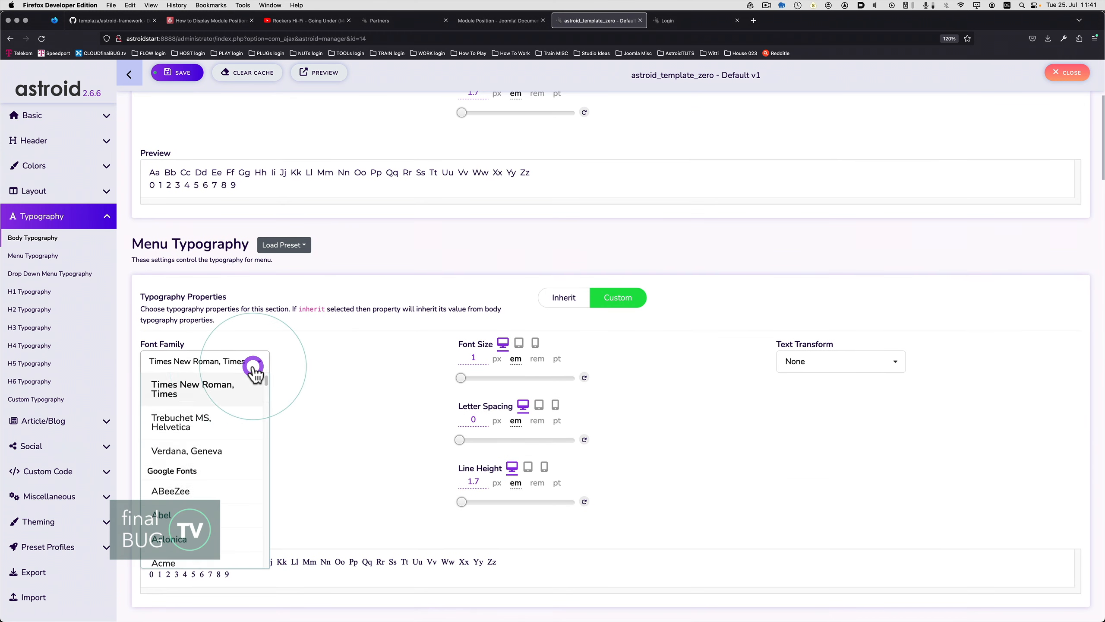
pyautogui.scroll(5, 208, 405)
pyautogui.click(205, 384)
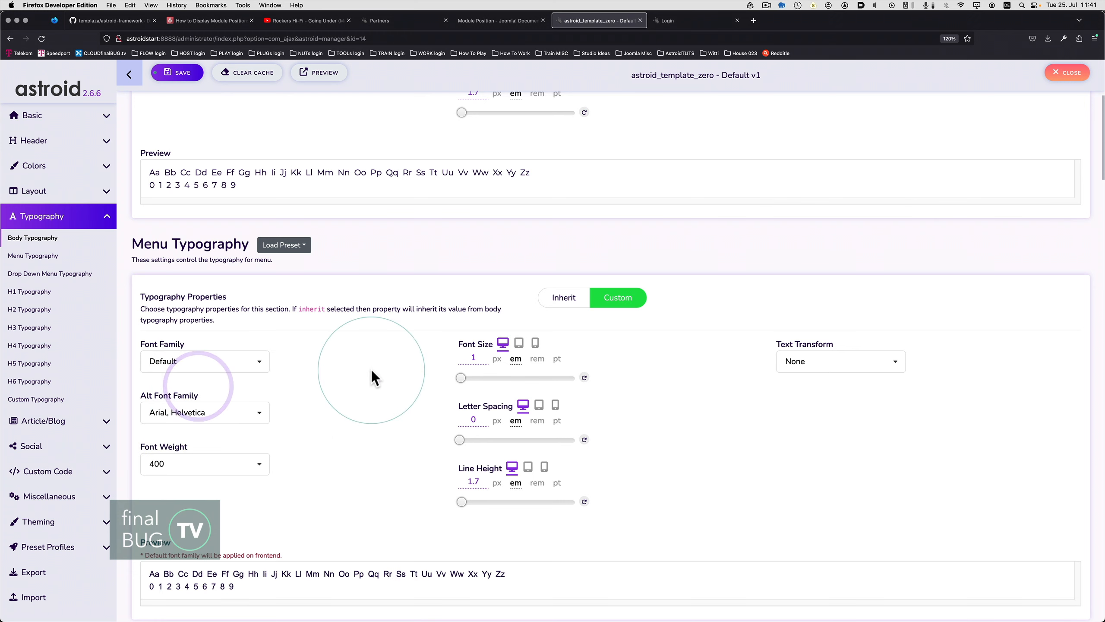
pyautogui.scroll(-5, 371, 369)
pyautogui.click(176, 72)
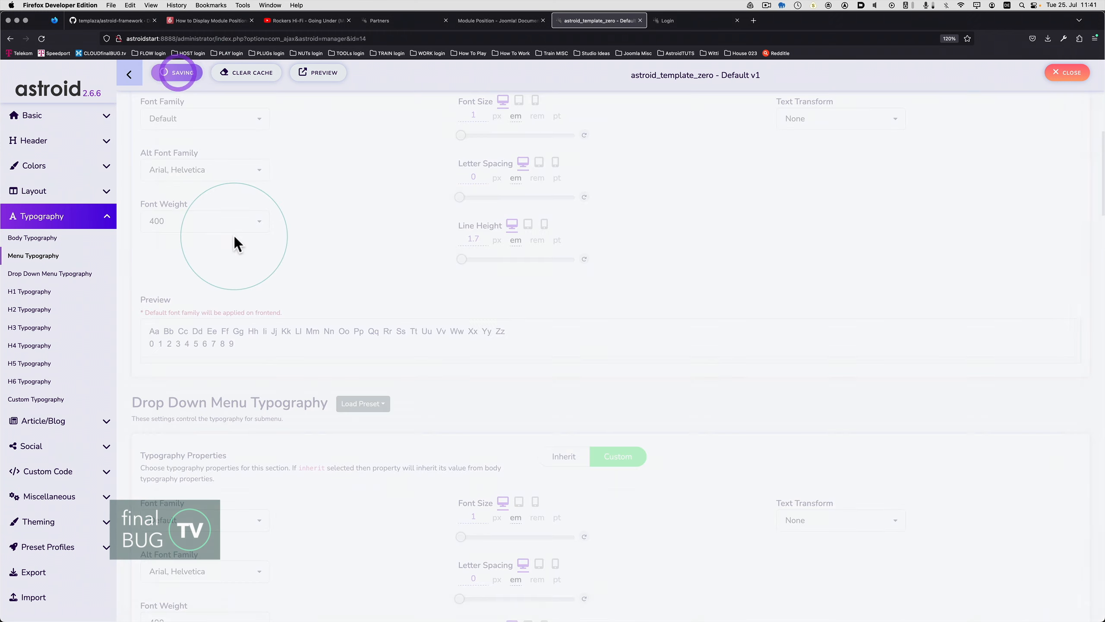
# Look through the drop-down menu and heading typography sections and bring up the H1 typography settings.
pyautogui.scroll(-5, 233, 235)
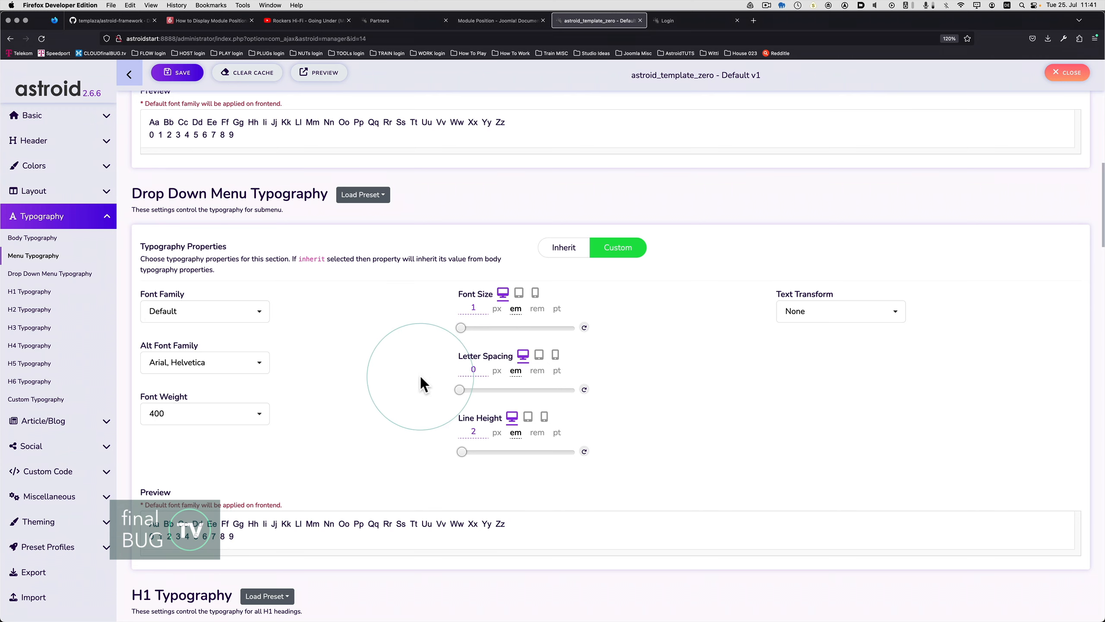
pyautogui.scroll(-6, 420, 372)
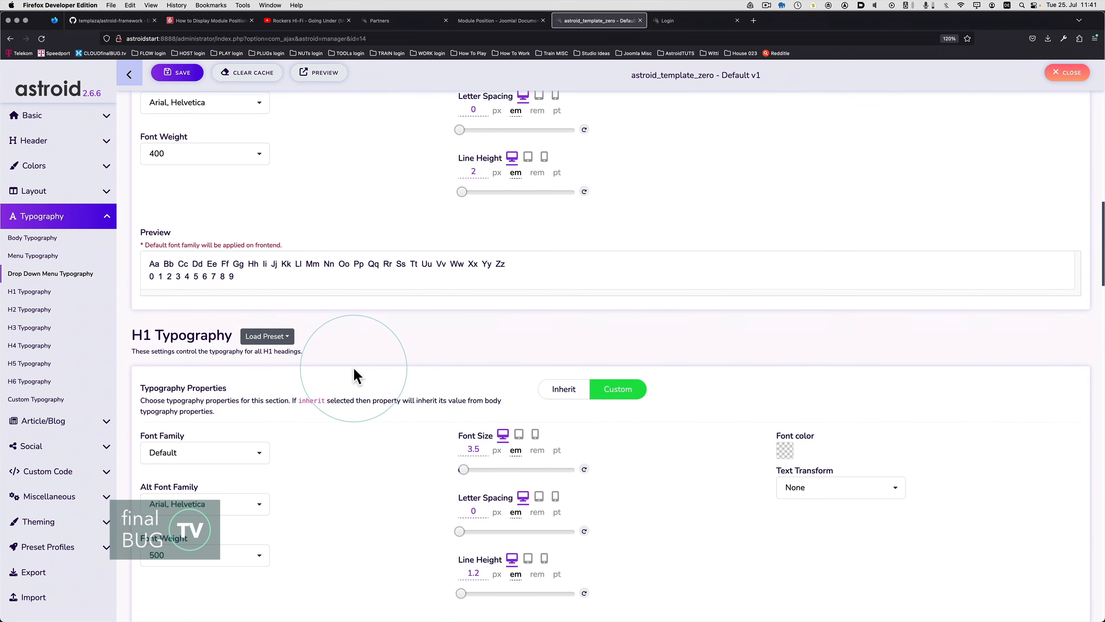
pyautogui.scroll(-6, 353, 366)
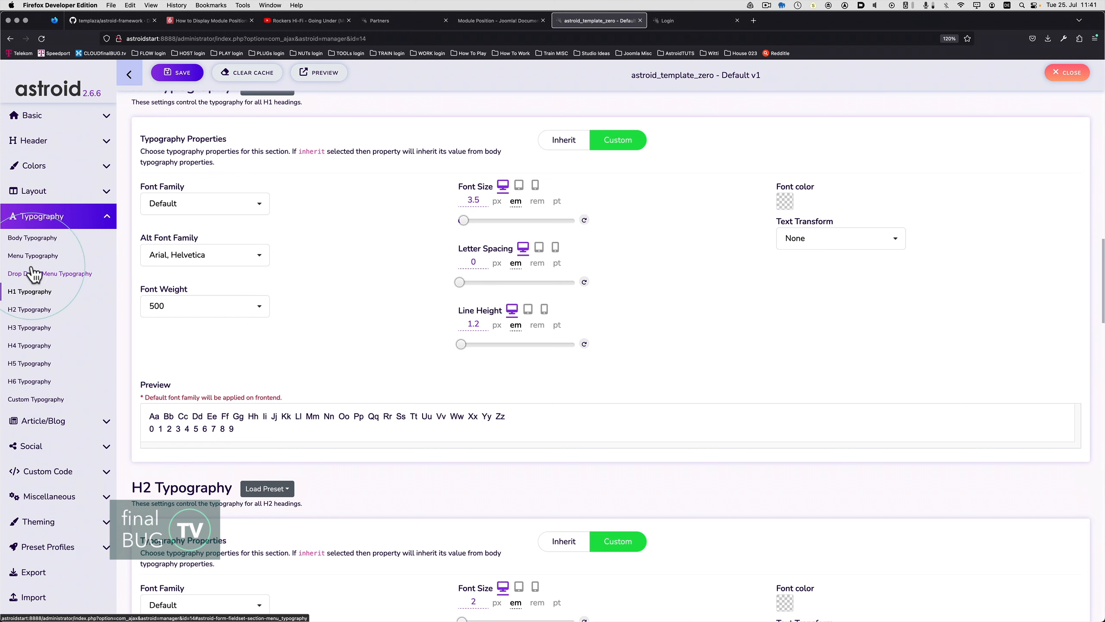
pyautogui.click(37, 293)
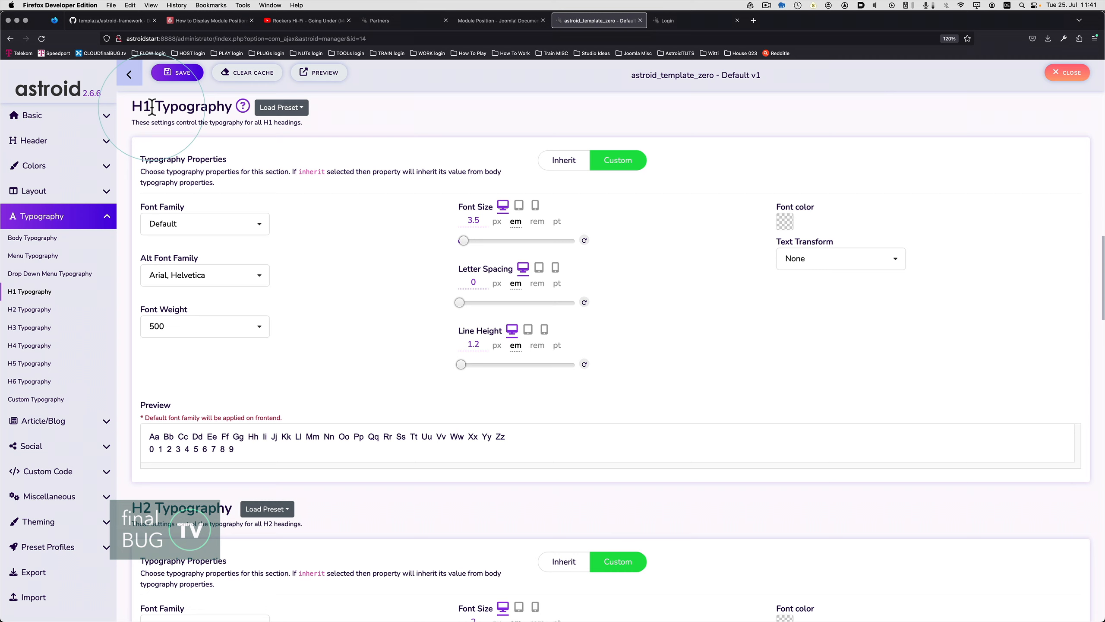
# Switch to Safari, examine the header samples on the About page, including the Joomla Header 1, and return to Firefox.
pyautogui.press('super+Tab')
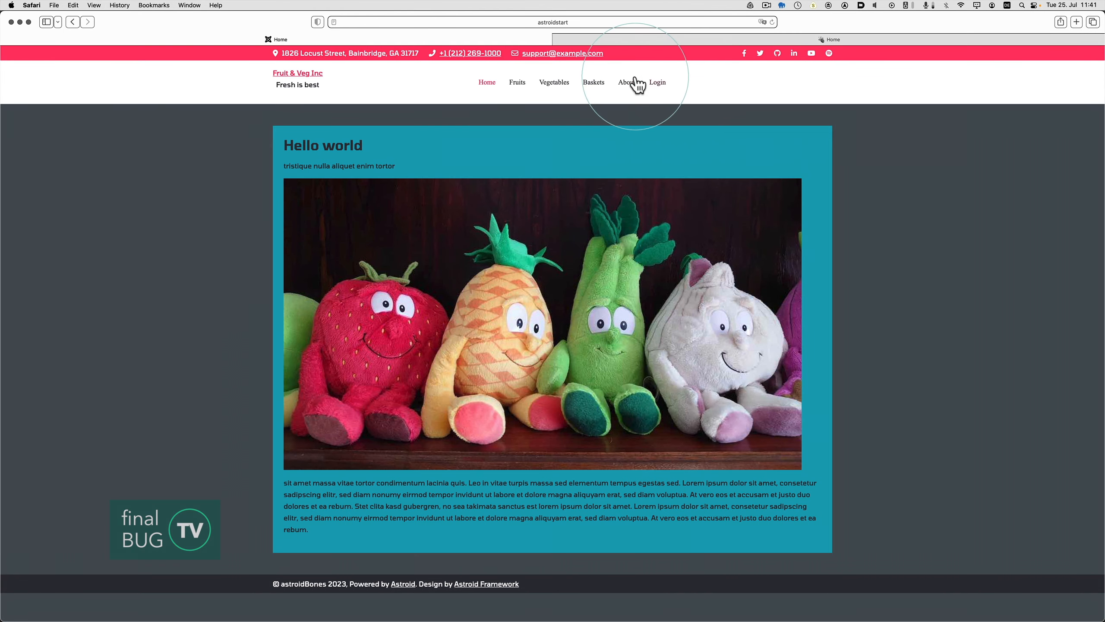
pyautogui.click(637, 84)
pyautogui.scroll(-5, 257, 327)
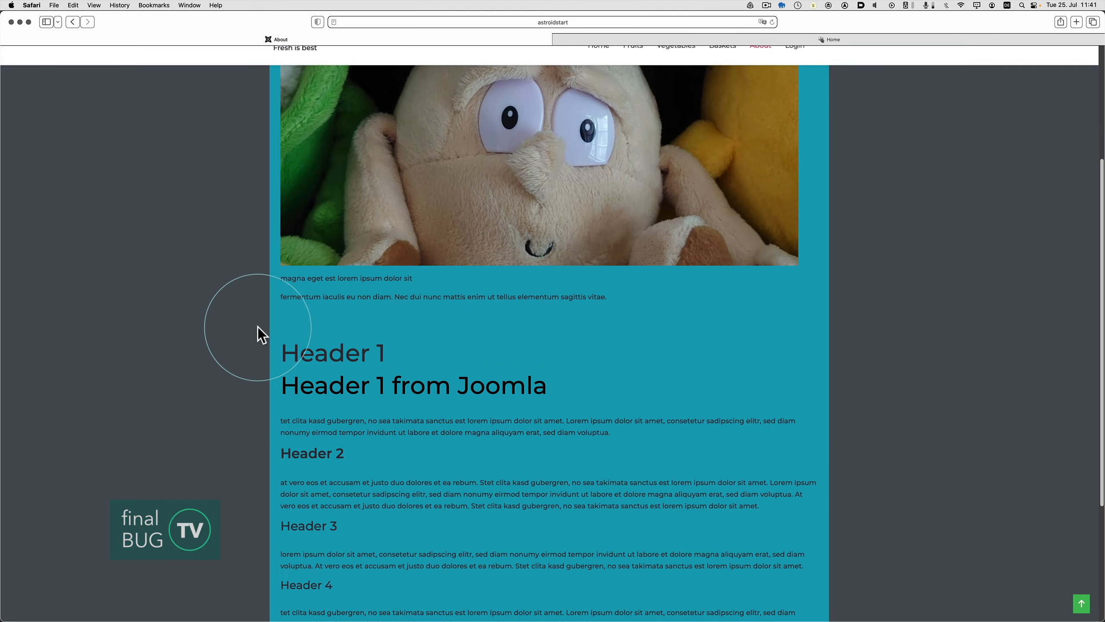
pyautogui.moveTo(548, 390); pyautogui.dragTo(275, 384)
pyautogui.click(275, 389)
pyautogui.click(575, 388)
pyautogui.press('super+Tab')
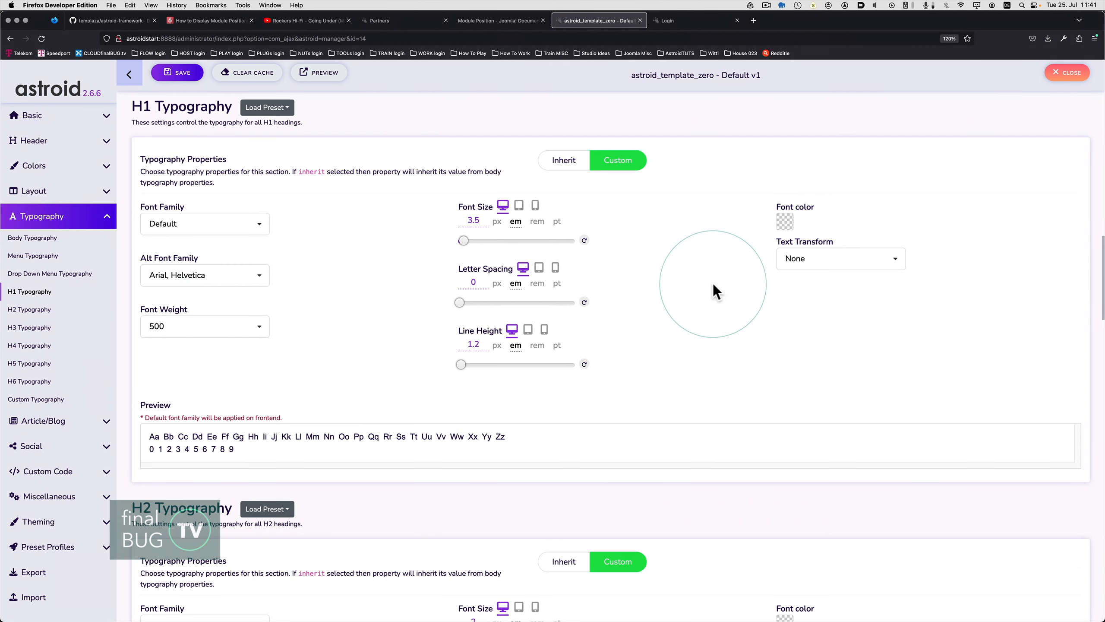
# Set the font color of H1 to blue rgb(0, 123, 255) and of H2 to purple rgb(132, 69, 247).
pyautogui.click(783, 223)
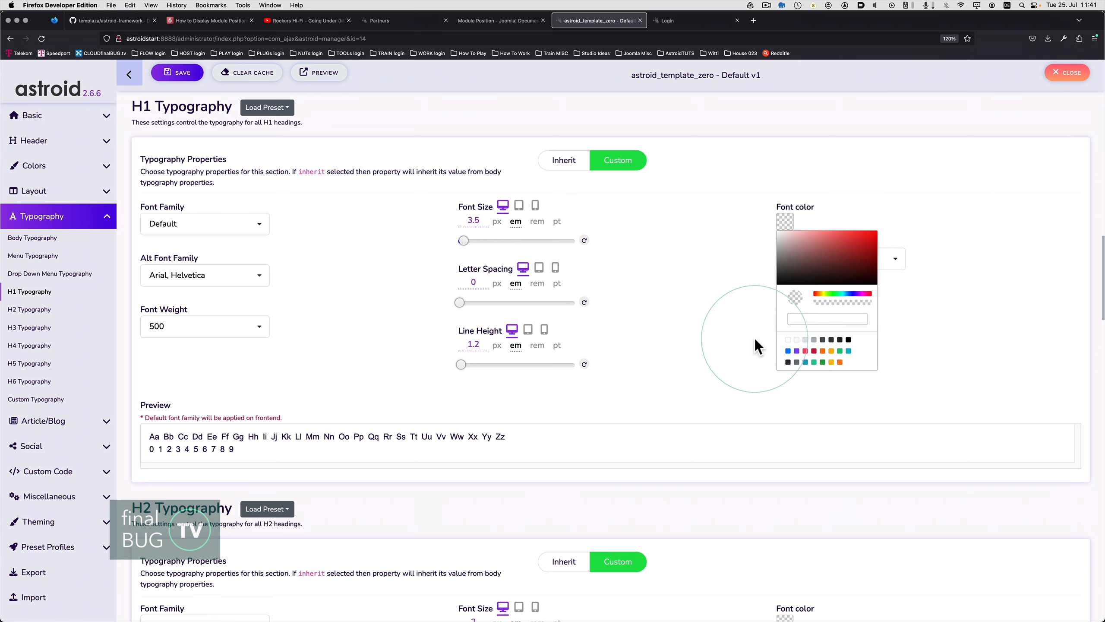
pyautogui.click(788, 352)
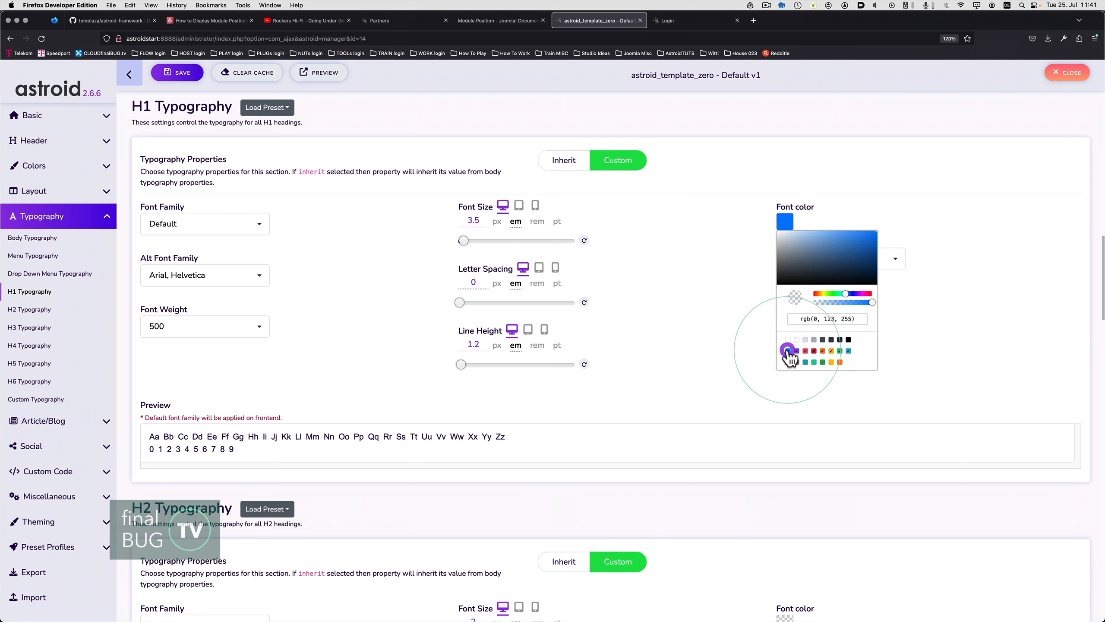
pyautogui.click(734, 332)
pyautogui.scroll(-7, 734, 332)
pyautogui.click(786, 313)
pyautogui.click(797, 443)
# Set the H3 typography's font color to orange rgb(251, 121, 6).
pyautogui.scroll(-5, 738, 375)
pyautogui.click(785, 471)
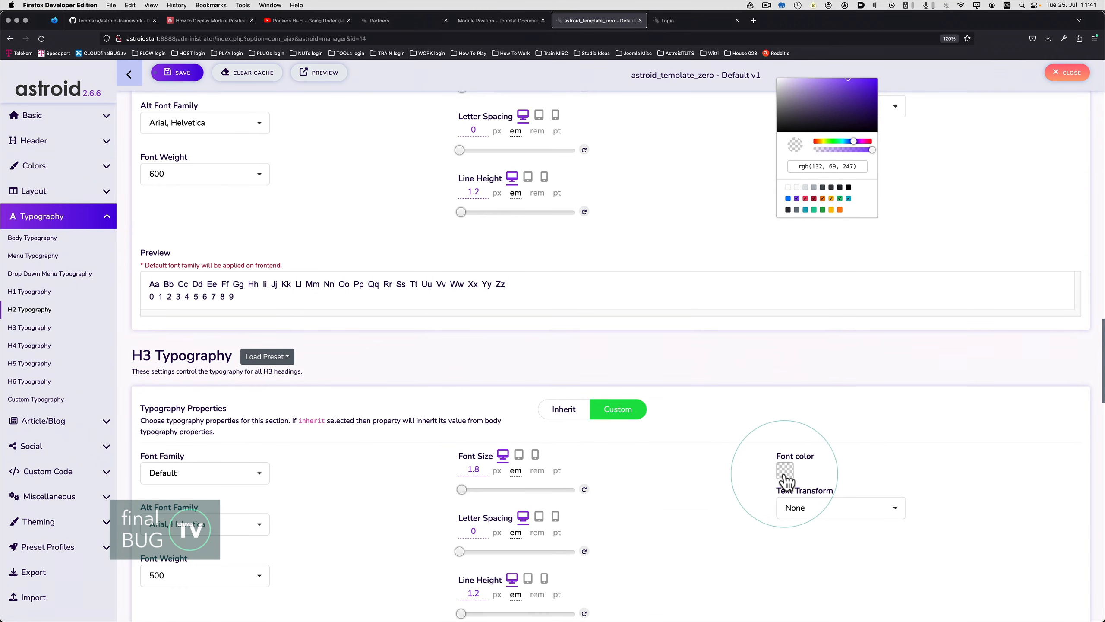
pyautogui.scroll(-5, 731, 377)
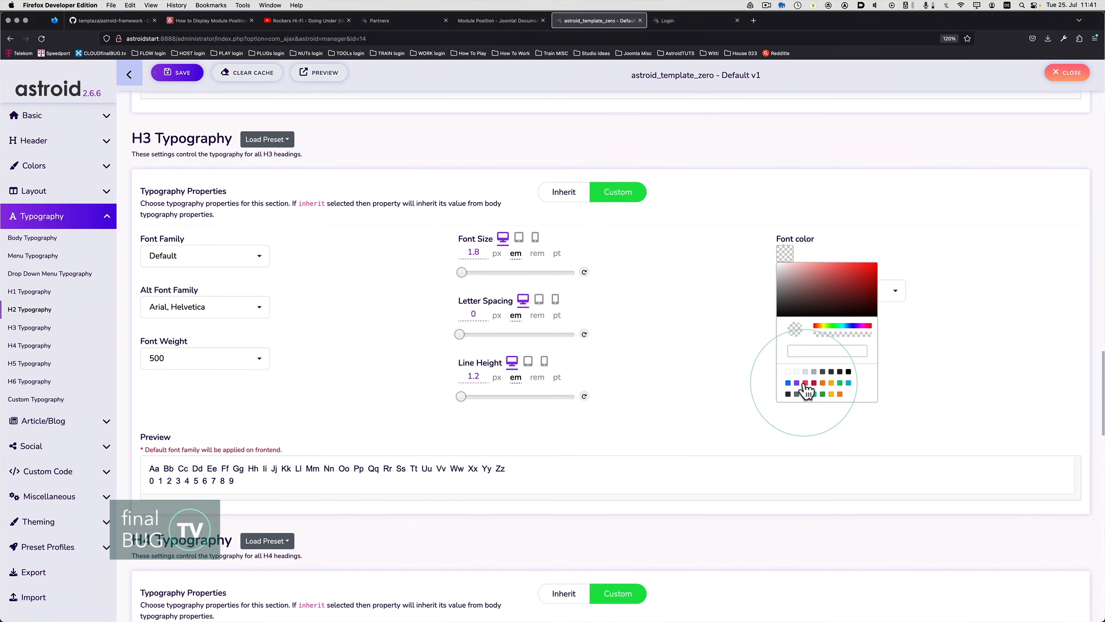
pyautogui.click(822, 383)
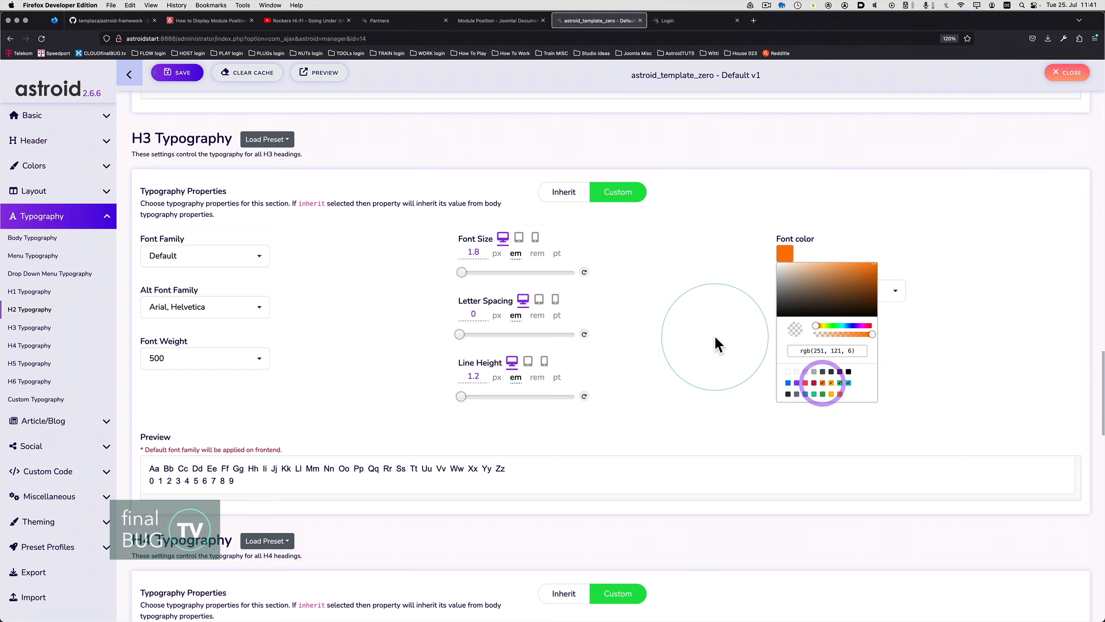
pyautogui.click(715, 335)
# Set the font color of H4 to green rgb(23, 198, 113) and of H5 to cyan.
pyautogui.scroll(-15, 715, 335)
pyautogui.scroll(10, 768, 239)
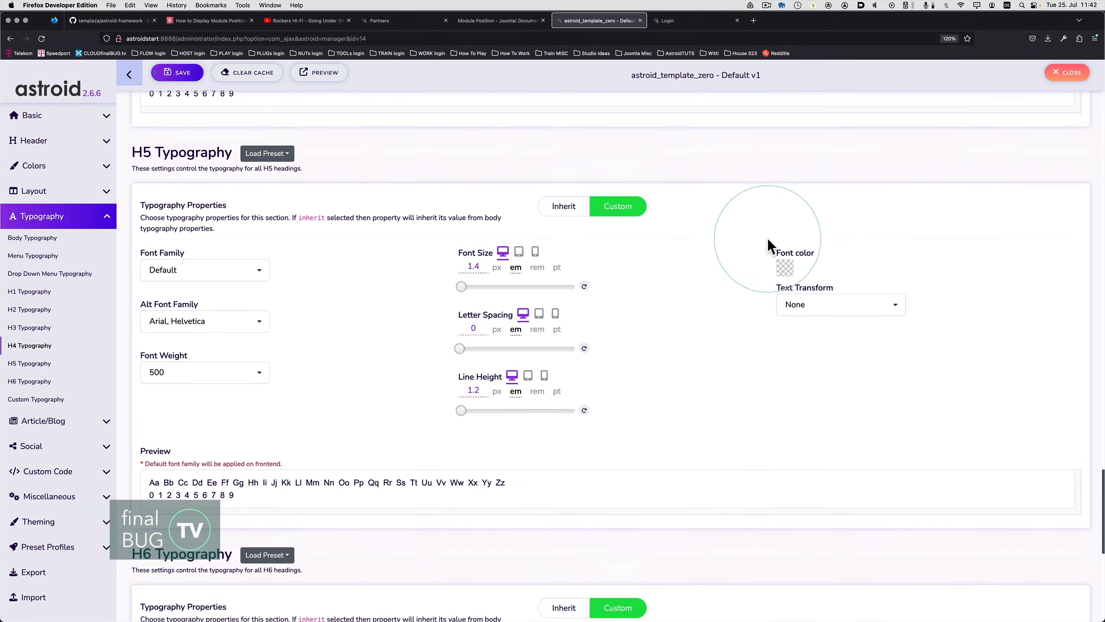
pyautogui.click(784, 342)
pyautogui.click(843, 473)
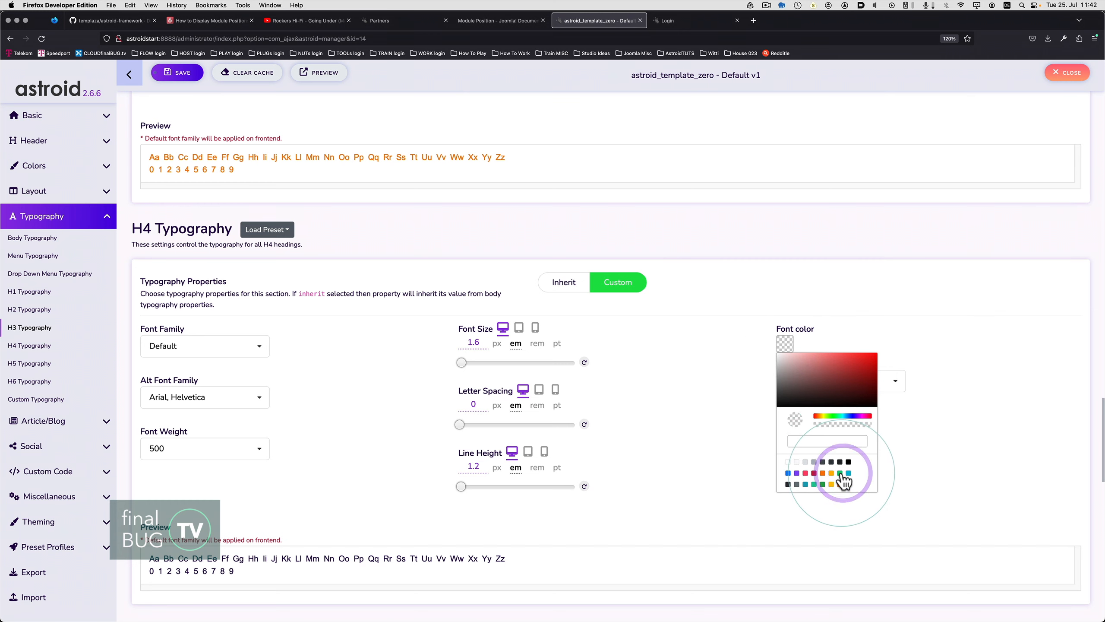
pyautogui.scroll(-8, 683, 366)
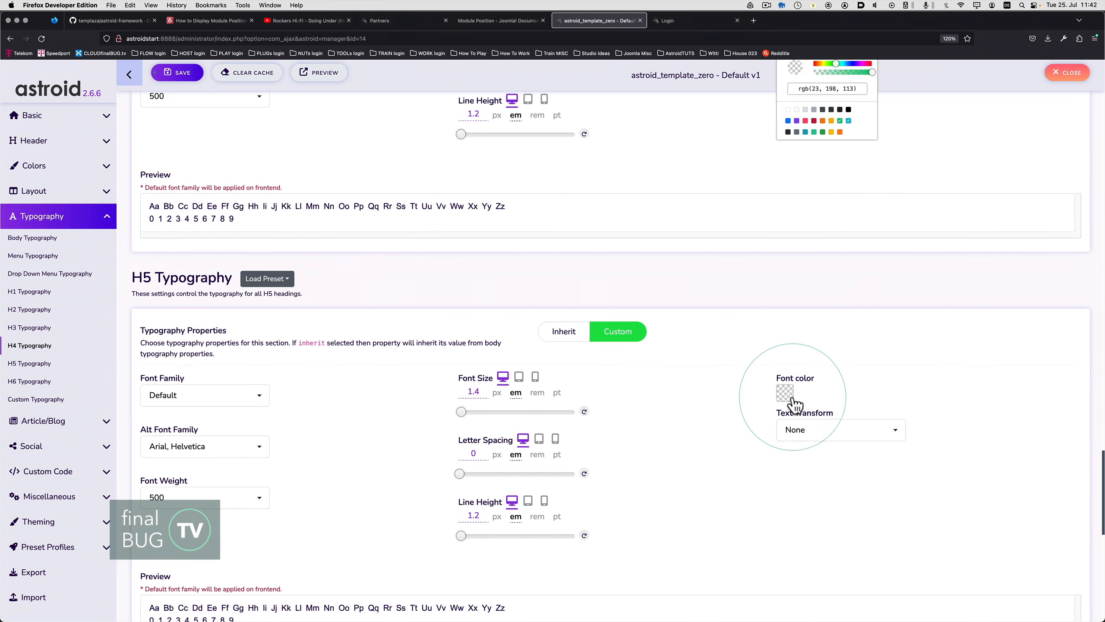
pyautogui.click(785, 406)
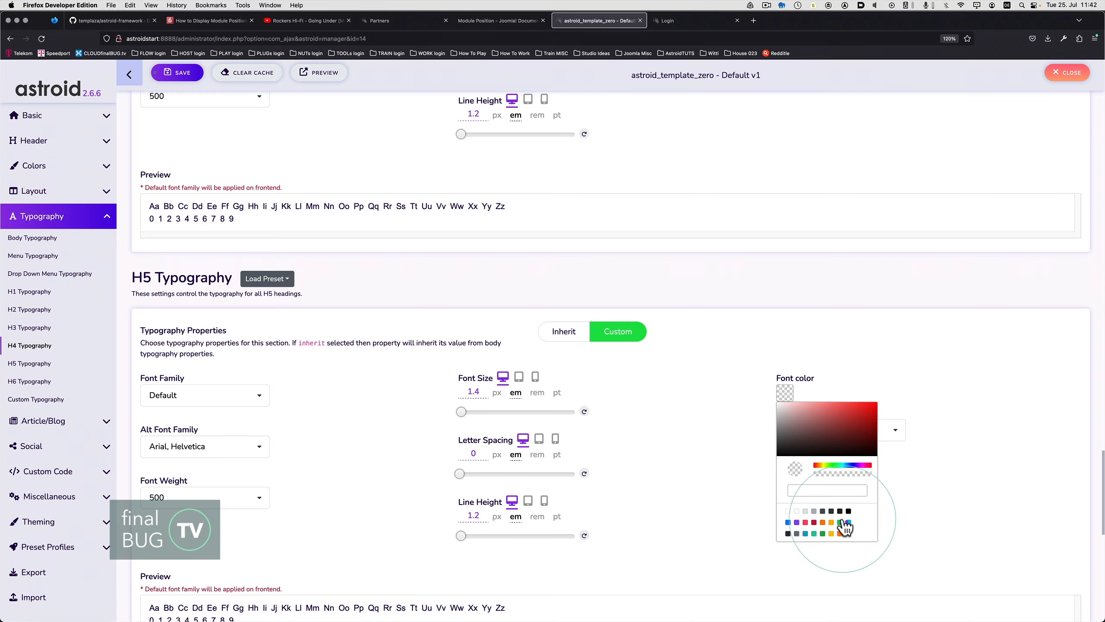
pyautogui.click(845, 525)
# Set the H6 typography's font color to light purple rgb(191, 168, 232) and save the template.
pyautogui.scroll(-8, 663, 414)
pyautogui.click(782, 429)
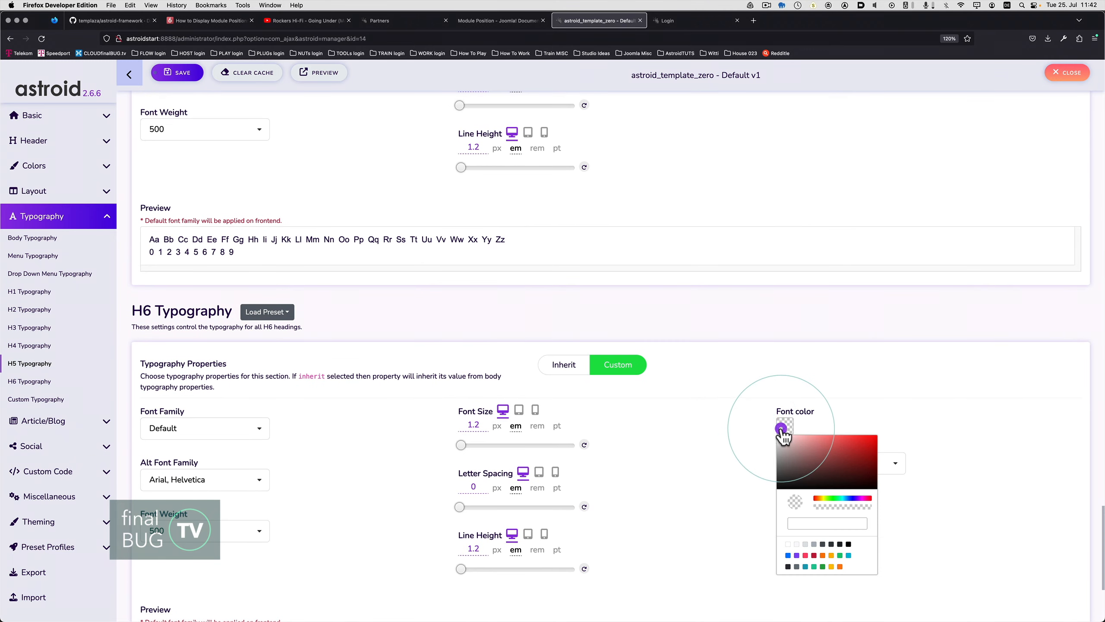
pyautogui.click(797, 556)
pyautogui.click(805, 463)
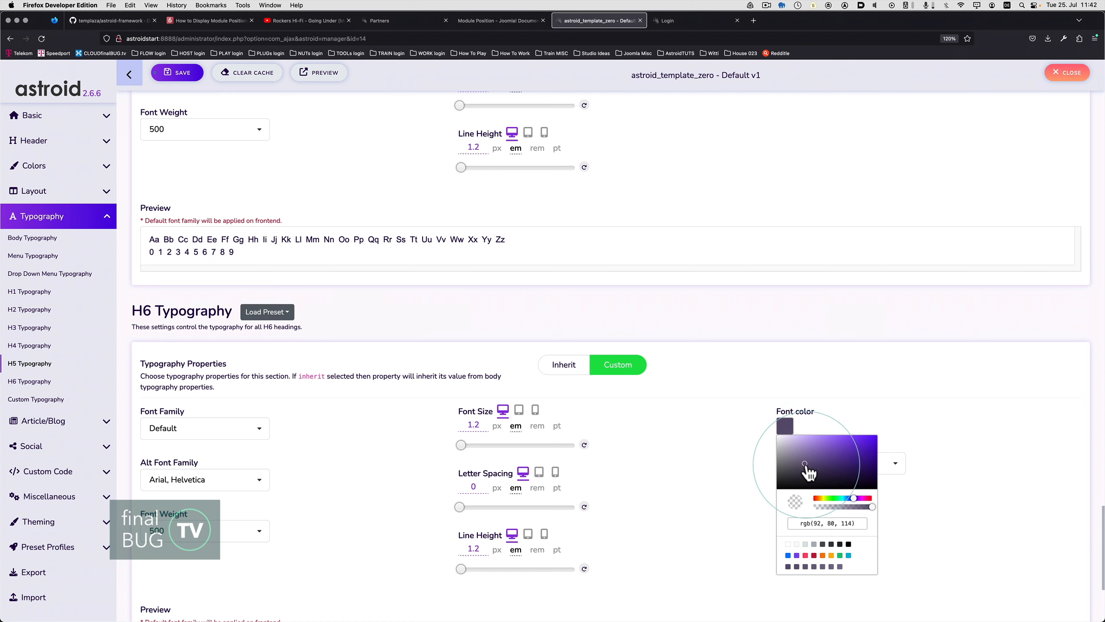
pyautogui.click(803, 438)
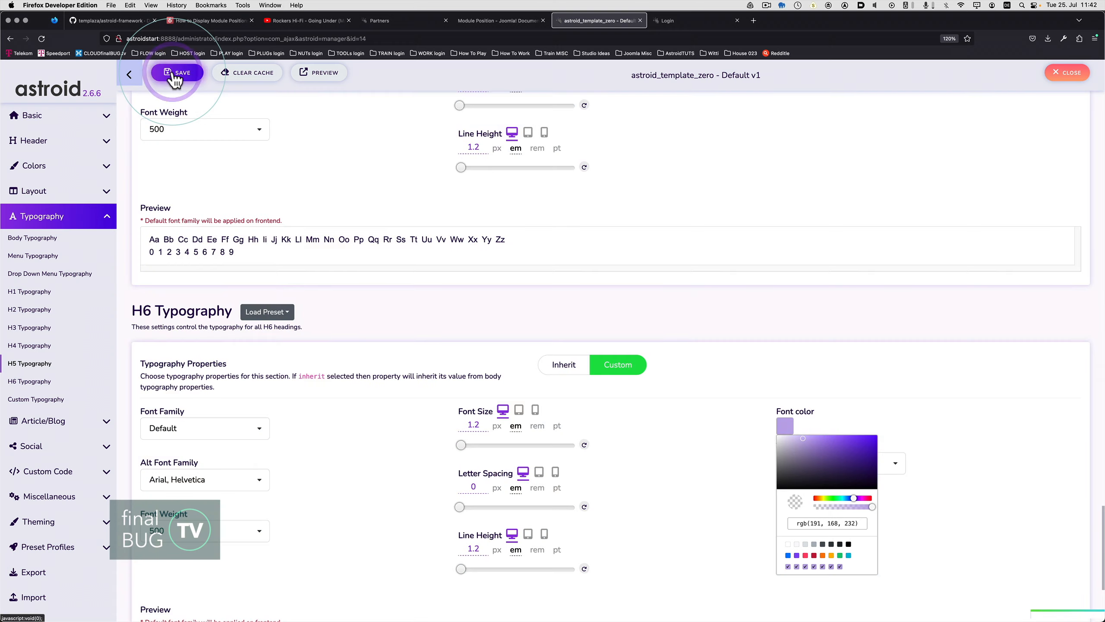
# Switch to Safari, reload the About page and examine the colors of headers 1 to 6.
pyautogui.press('super+Tab')
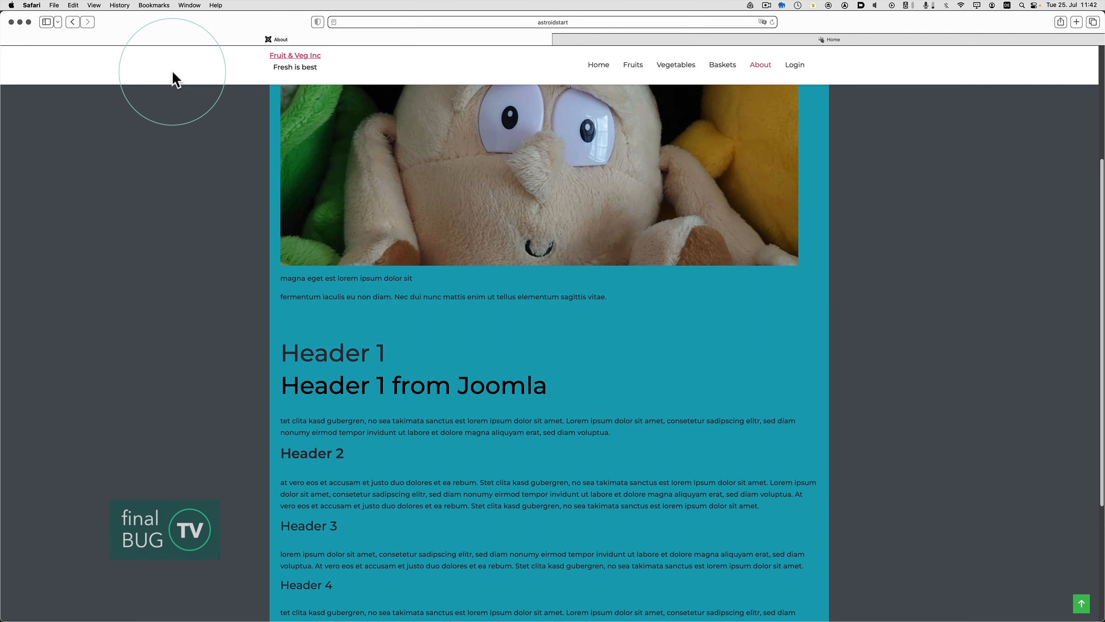
pyautogui.press('super+r')
pyautogui.scroll(-5, 126, 235)
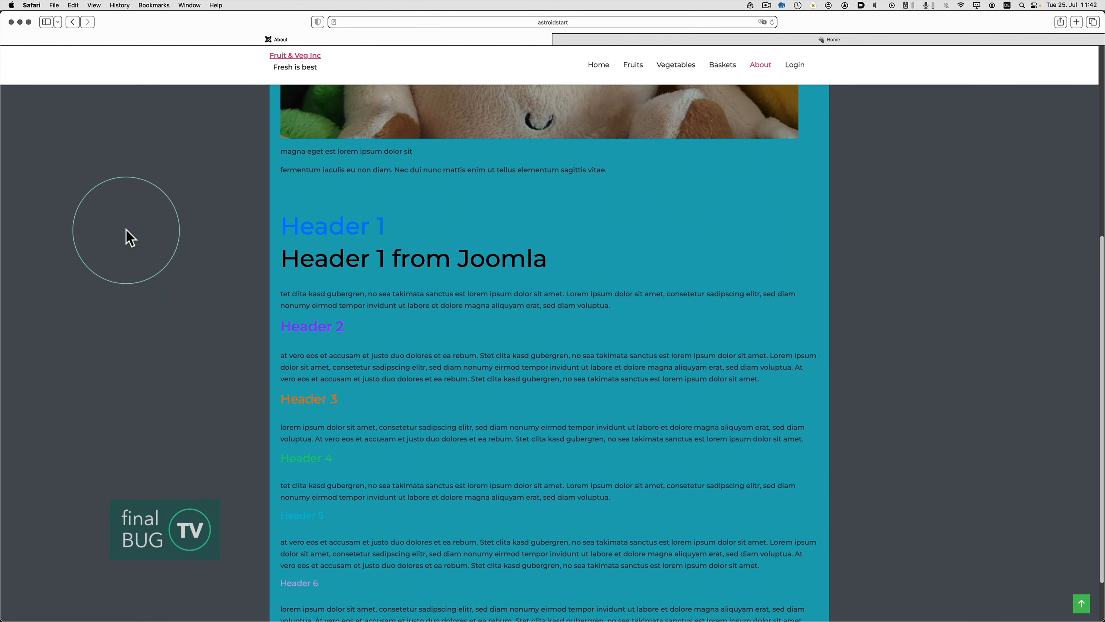
pyautogui.scroll(5, 130, 238)
pyautogui.scroll(-5, 130, 239)
pyautogui.scroll(1, 129, 237)
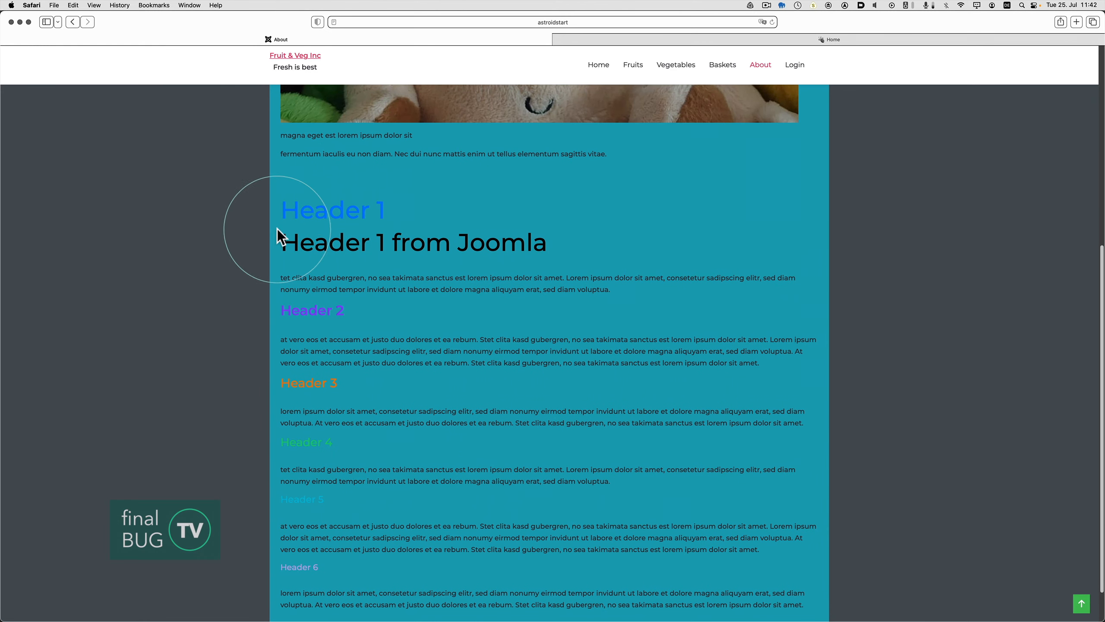
pyautogui.scroll(1, 413, 233)
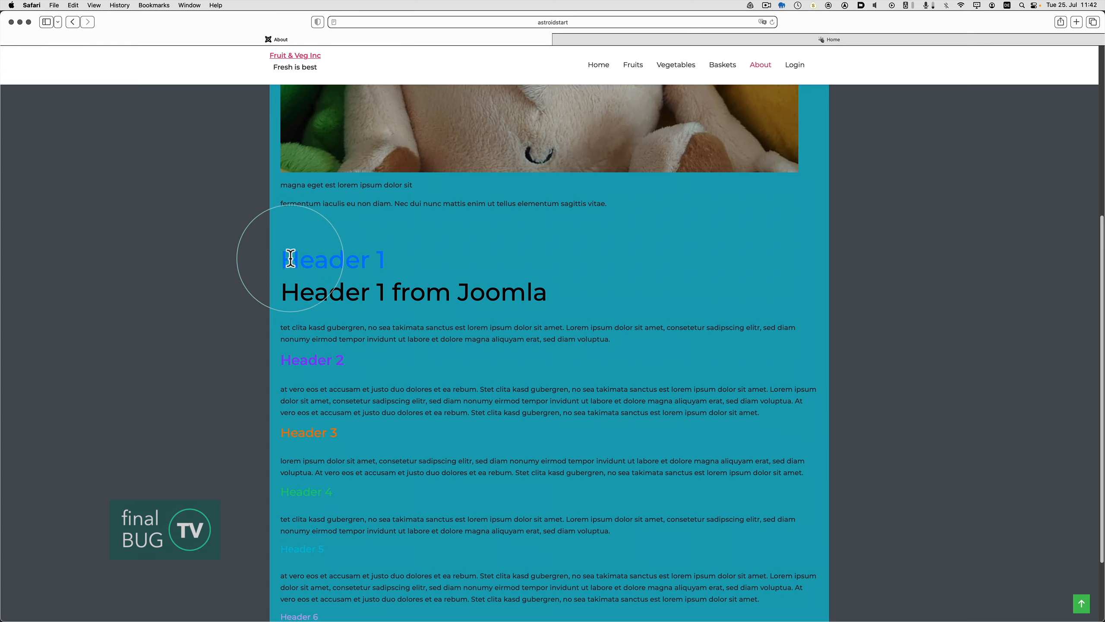
pyautogui.scroll(-1, 287, 262)
# Compare the color of Header 1 with Header 1 from Joomla on the About page.
pyautogui.moveTo(549, 251); pyautogui.dragTo(285, 242)
pyautogui.moveTo(400, 220); pyautogui.dragTo(290, 216)
pyautogui.click(283, 217)
pyautogui.moveTo(548, 251); pyautogui.dragTo(283, 247)
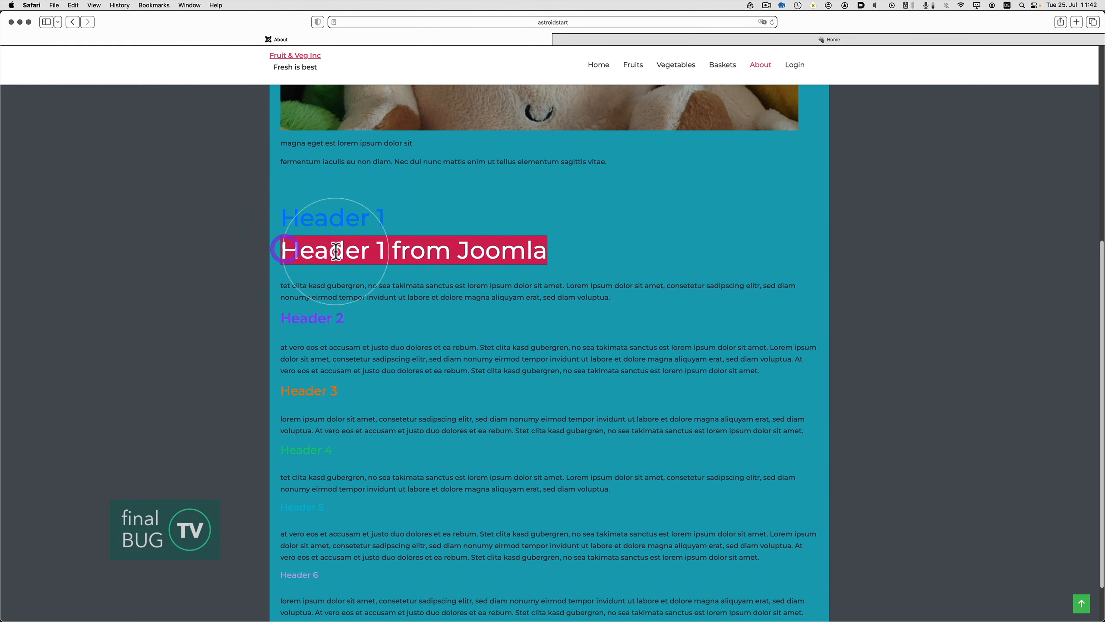
# Check the heading color on the Home page and the module title colors on the Login page.
pyautogui.scroll(1, 342, 302)
pyautogui.scroll(10, 342, 304)
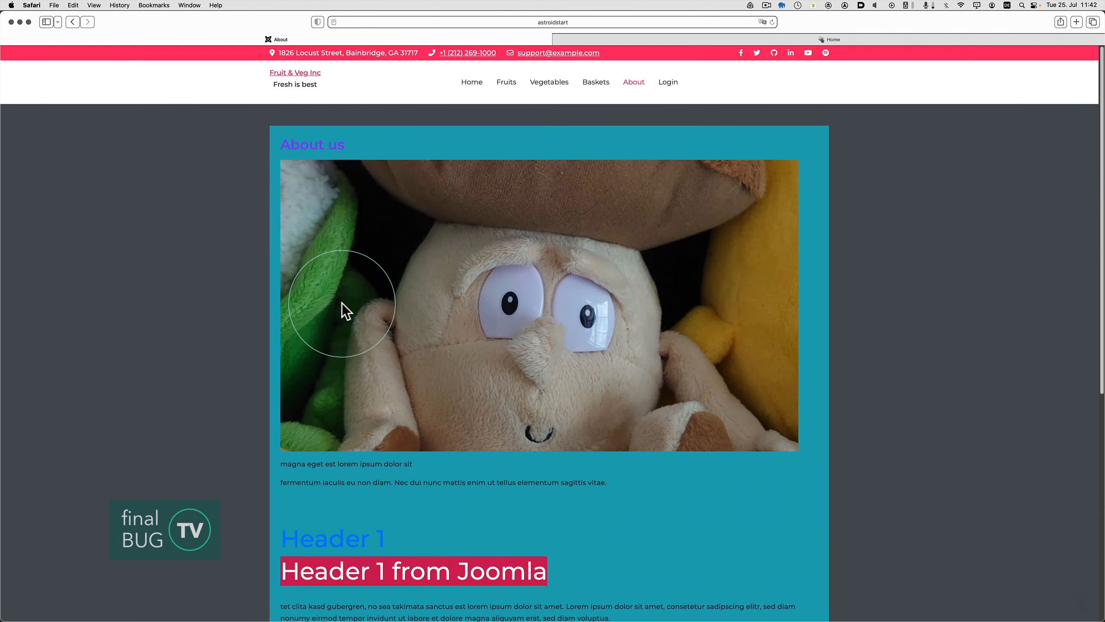
pyautogui.click(475, 85)
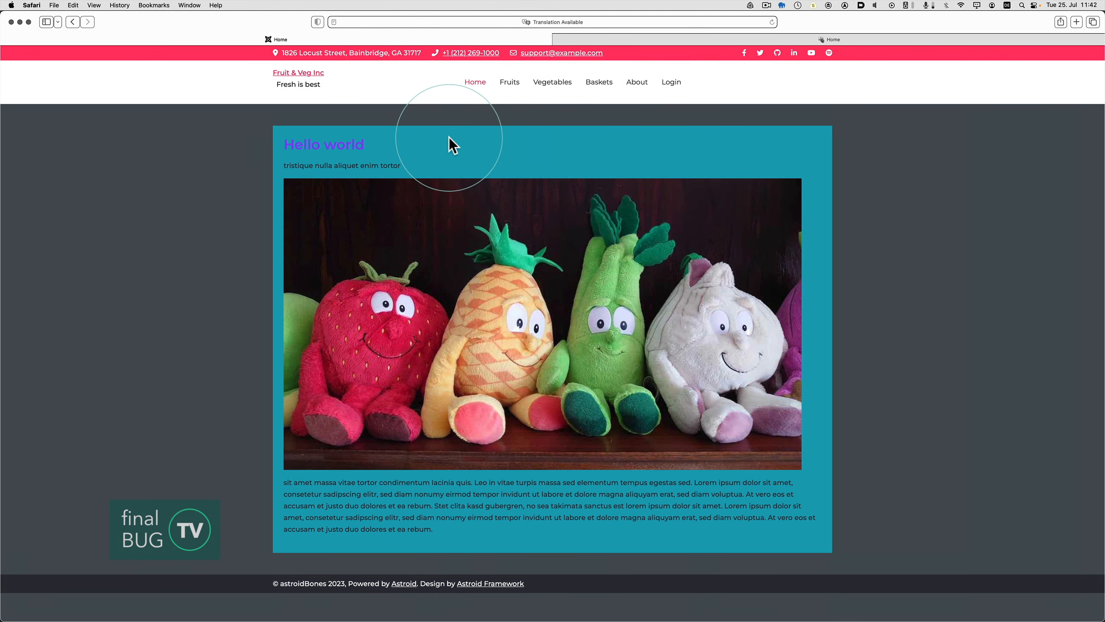
pyautogui.moveTo(397, 148); pyautogui.dragTo(278, 143)
pyautogui.moveTo(399, 156); pyautogui.dragTo(259, 141)
pyautogui.click(246, 155)
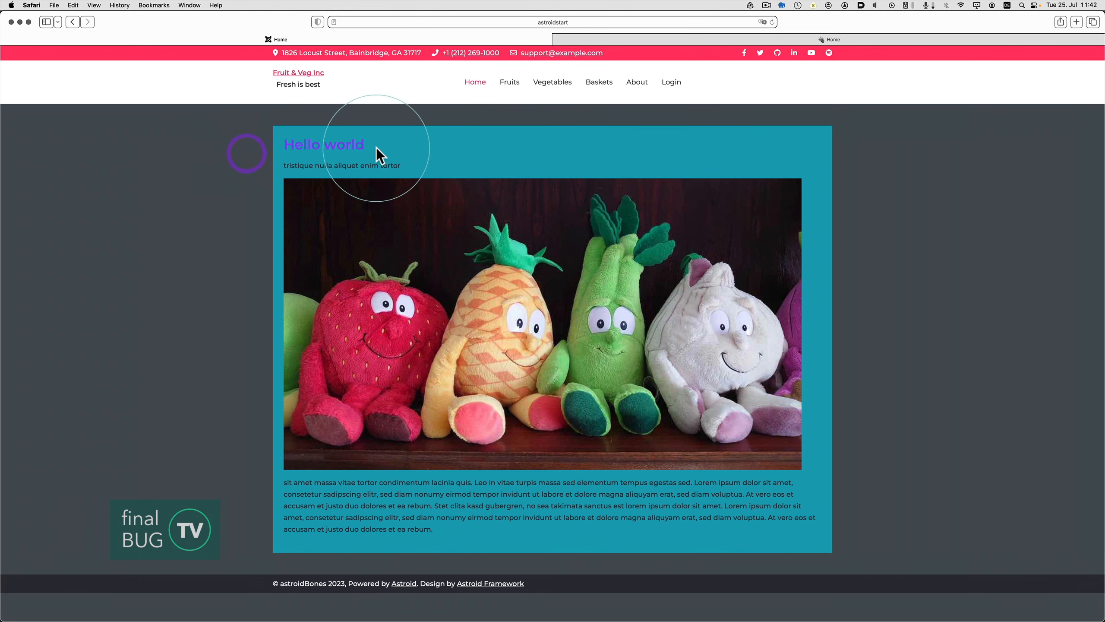
pyautogui.click(517, 86)
pyautogui.click(671, 83)
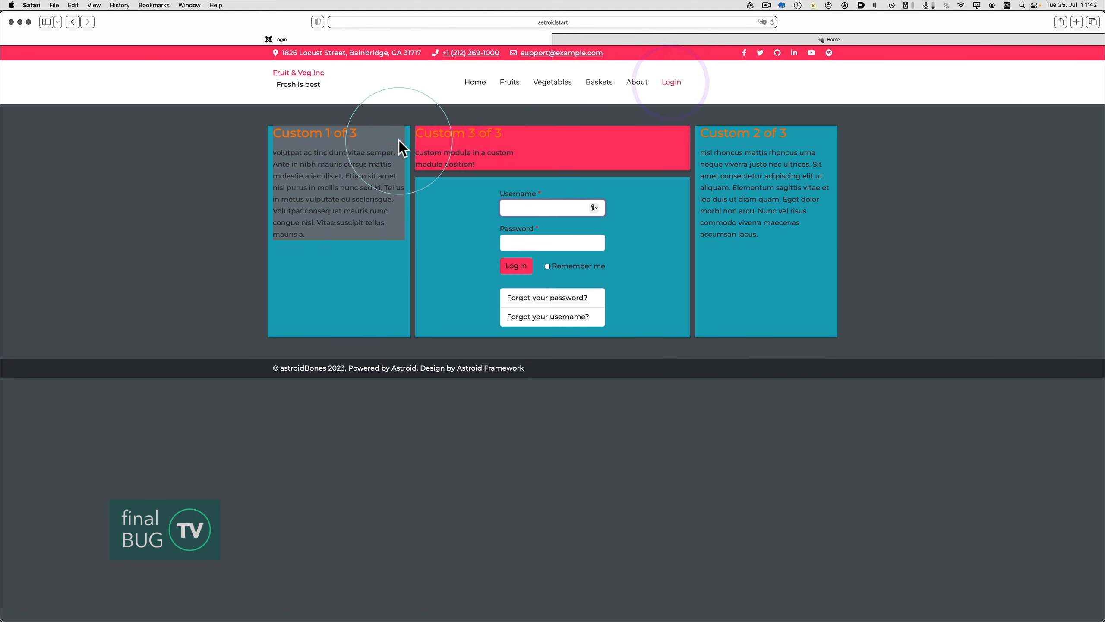
# Compare the Custom 1 of 3 module title on the Login page with Header 3 and Header 1 from Joomla on the About page.
pyautogui.moveTo(365, 134); pyautogui.dragTo(270, 132)
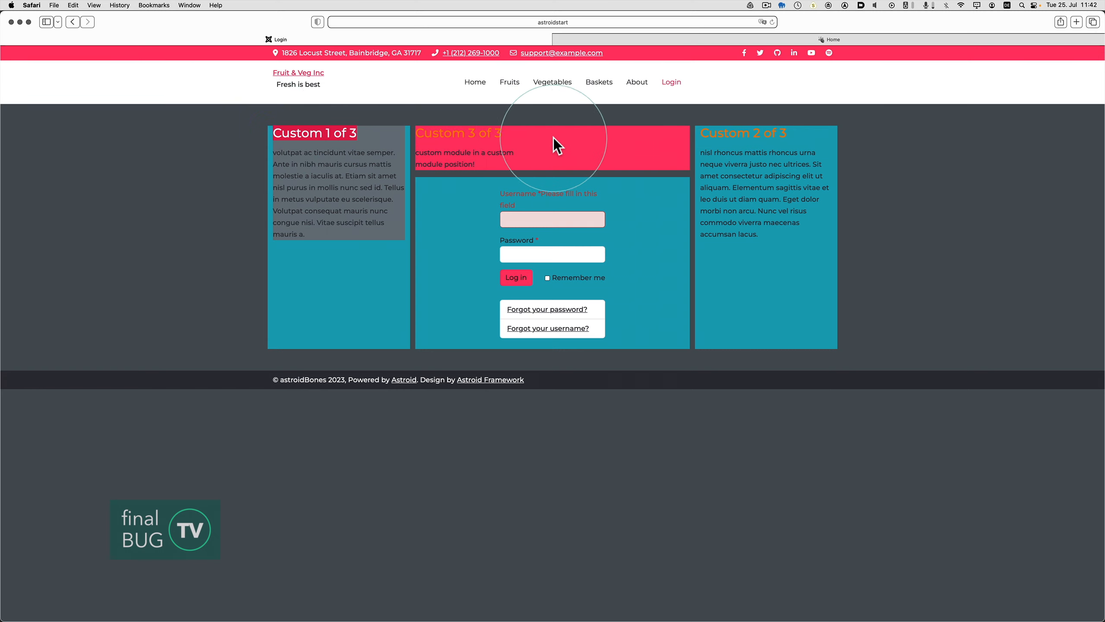
pyautogui.click(637, 82)
pyautogui.scroll(-6, 272, 264)
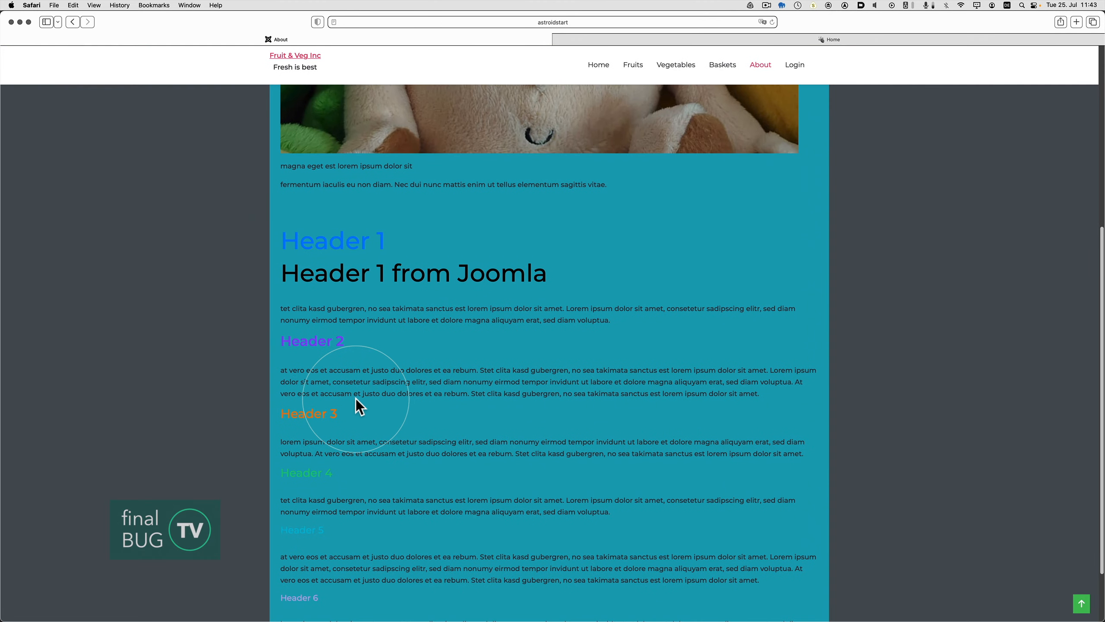
pyautogui.moveTo(357, 415); pyautogui.dragTo(281, 414)
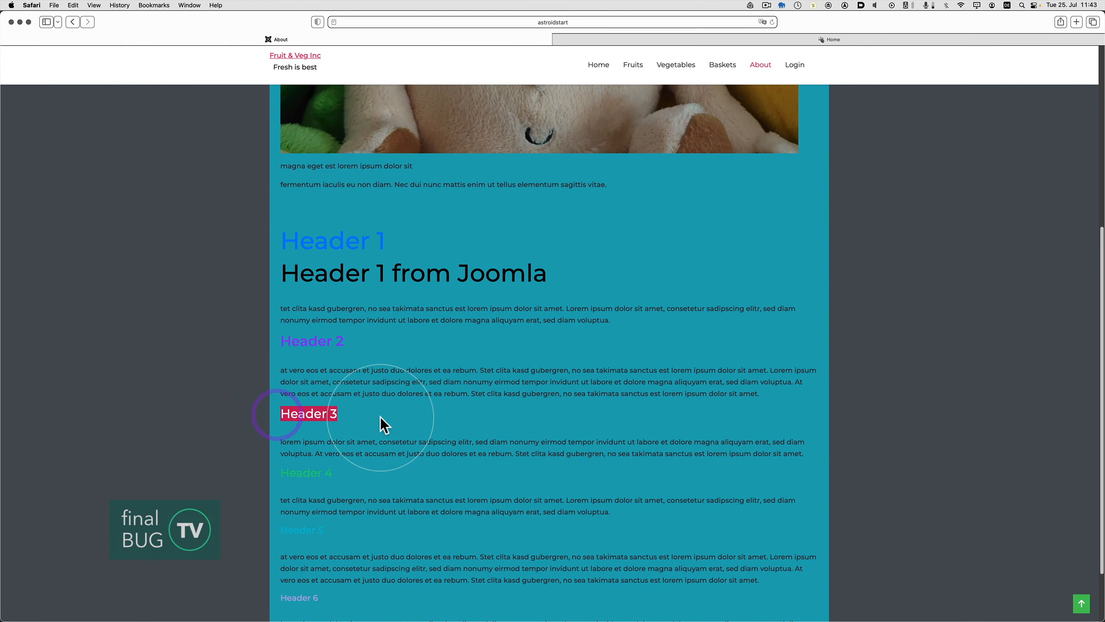
pyautogui.scroll(-3, 382, 418)
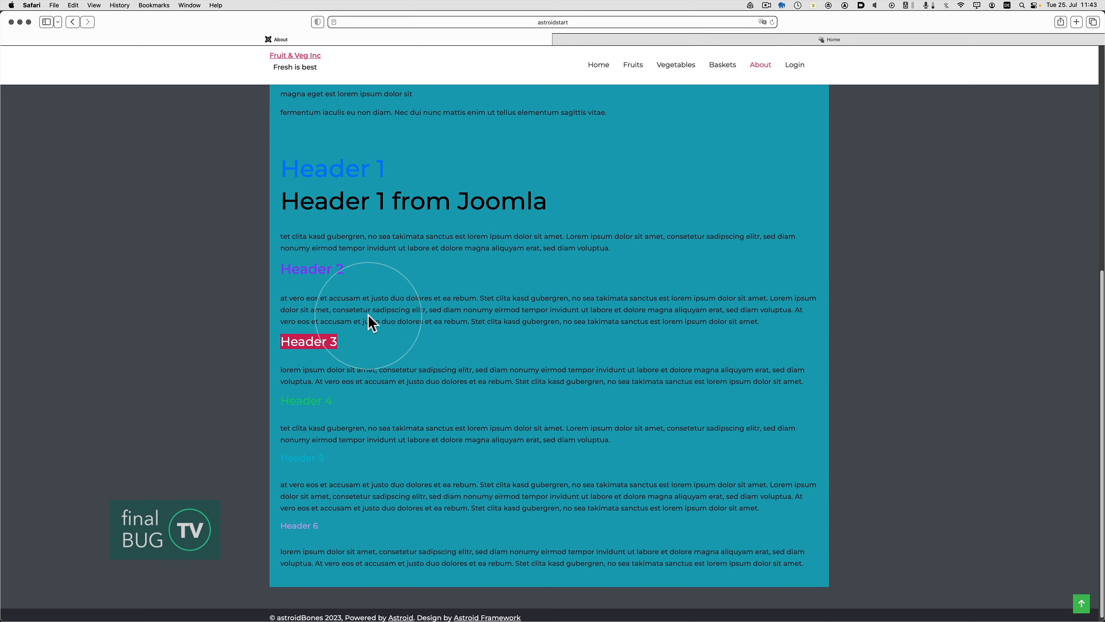
pyautogui.scroll(3, 370, 318)
pyautogui.click(543, 327)
pyautogui.moveTo(546, 329); pyautogui.dragTo(257, 321)
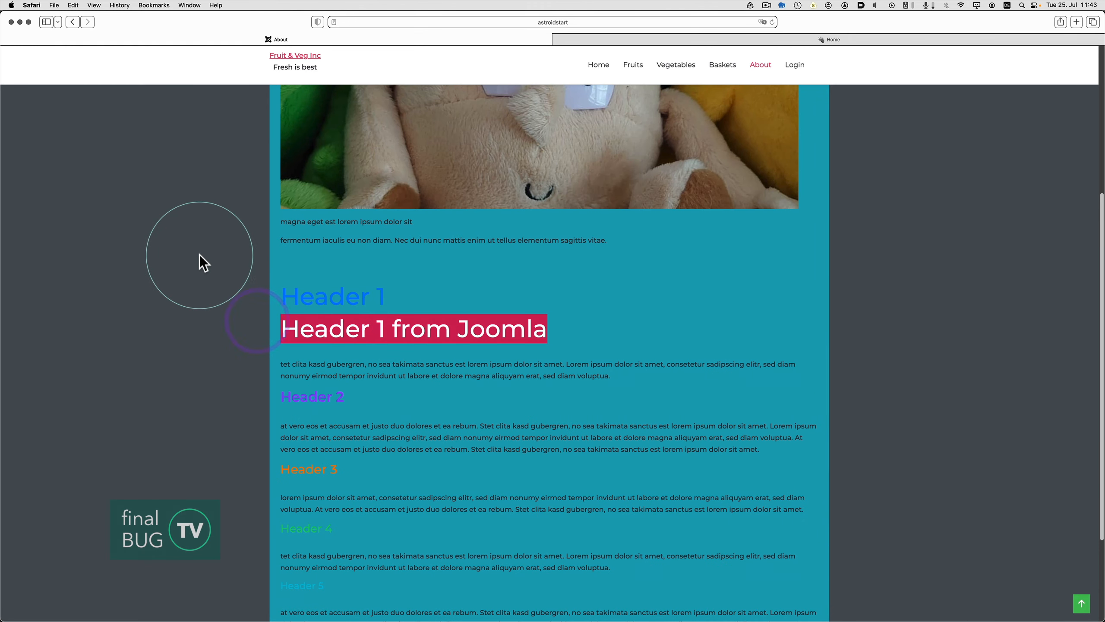
# Switch to Firefox, close the template editor and open the About us article for editing.
pyautogui.press('super+Tab')
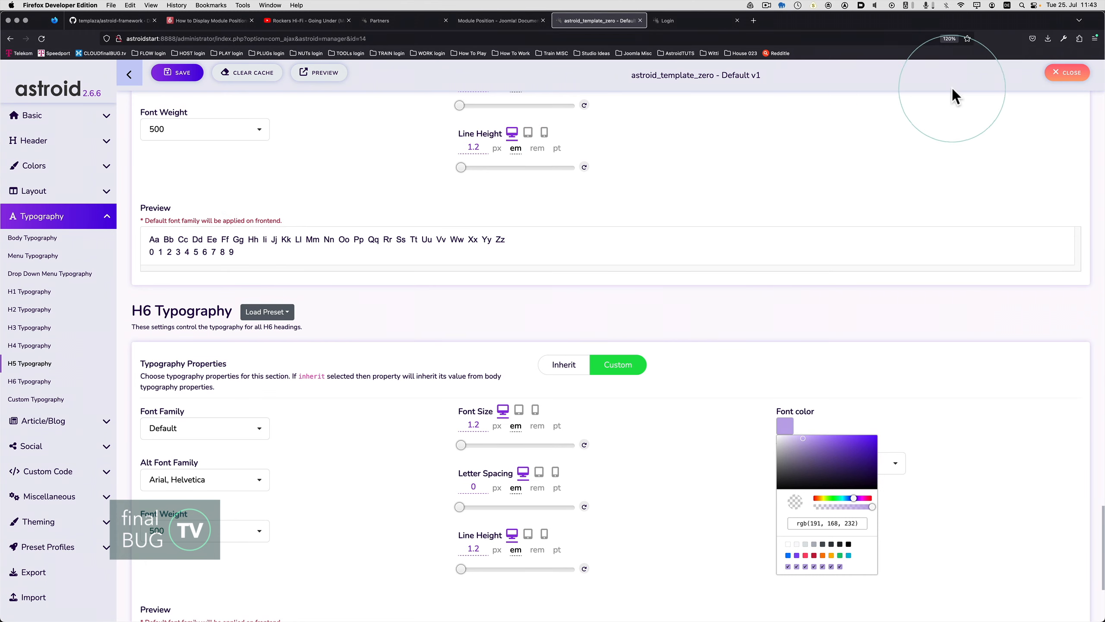
pyautogui.click(1073, 75)
pyautogui.click(236, 104)
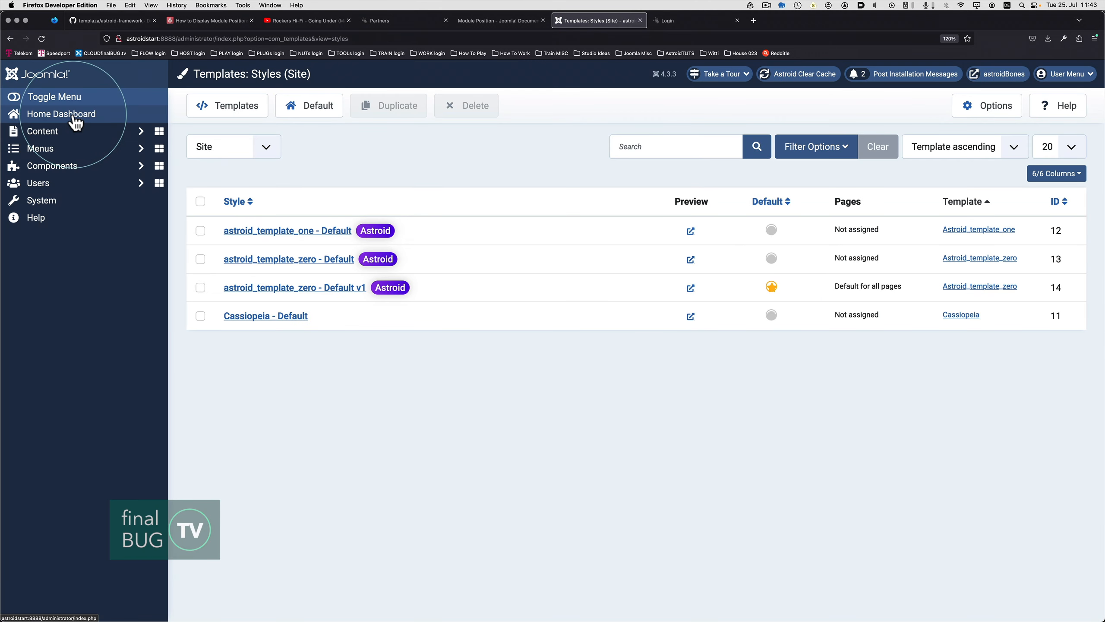
pyautogui.click(73, 118)
pyautogui.click(440, 173)
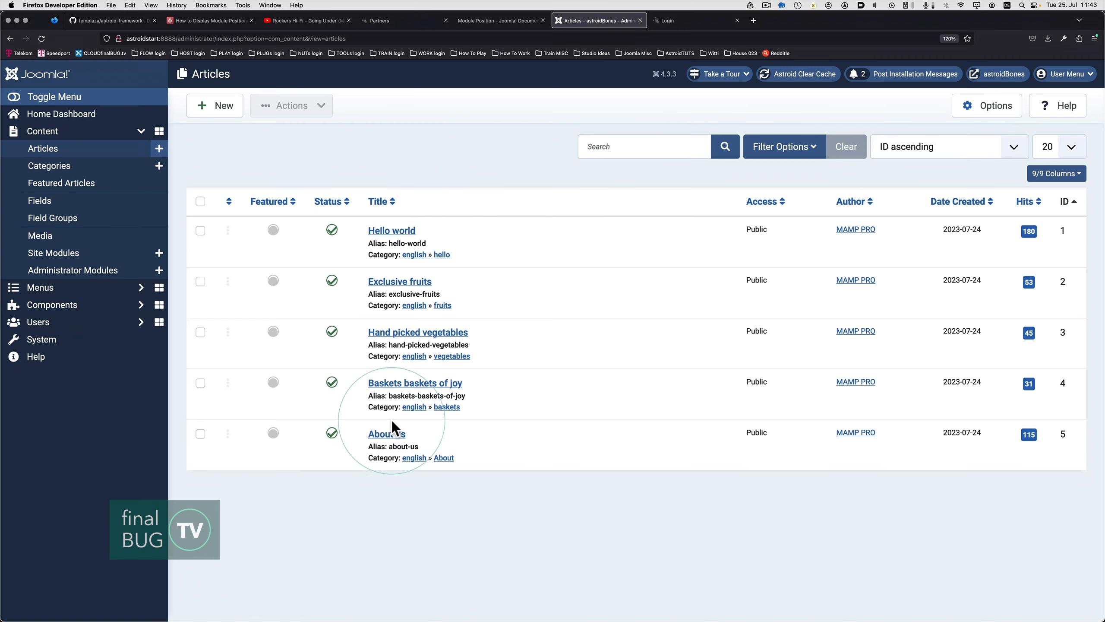
pyautogui.click(389, 433)
# Color the heading "Header 1 from Joomla" dark blue in the article text and save the article.
pyautogui.scroll(-10, 360, 375)
pyautogui.scroll(4, 267, 377)
pyautogui.click(222, 314)
pyautogui.moveTo(222, 314); pyautogui.dragTo(35, 313)
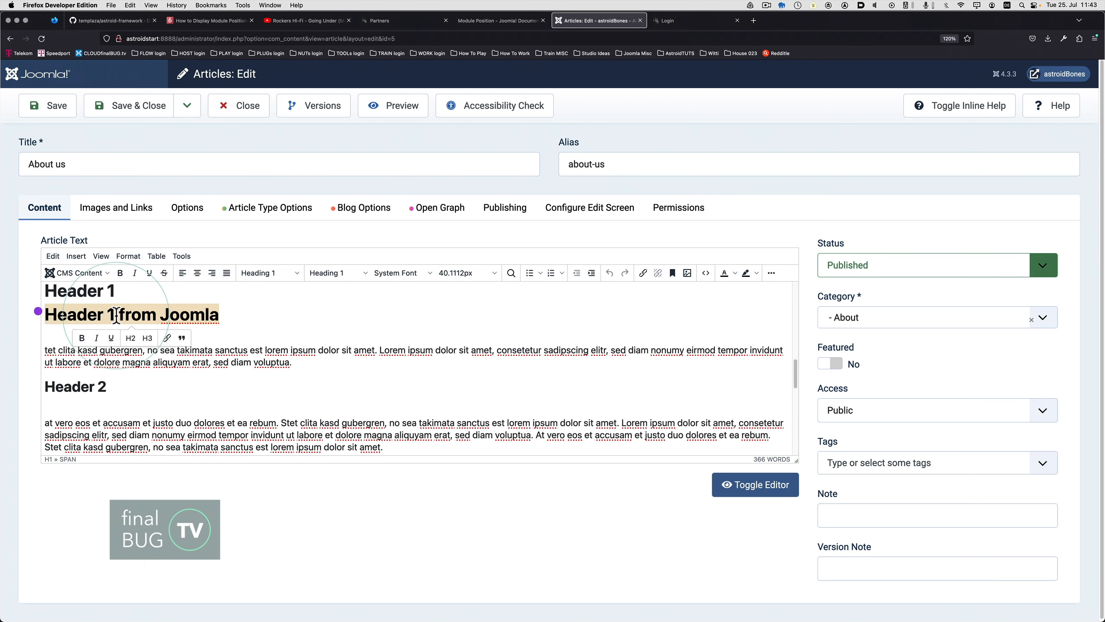
pyautogui.click(723, 273)
pyautogui.click(734, 274)
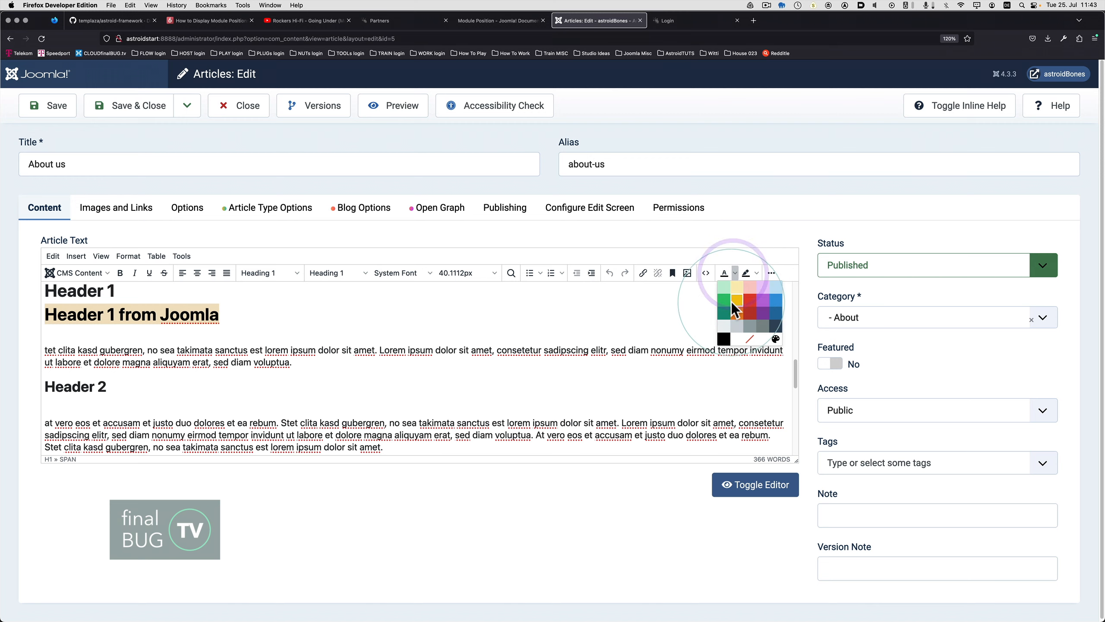
pyautogui.click(776, 312)
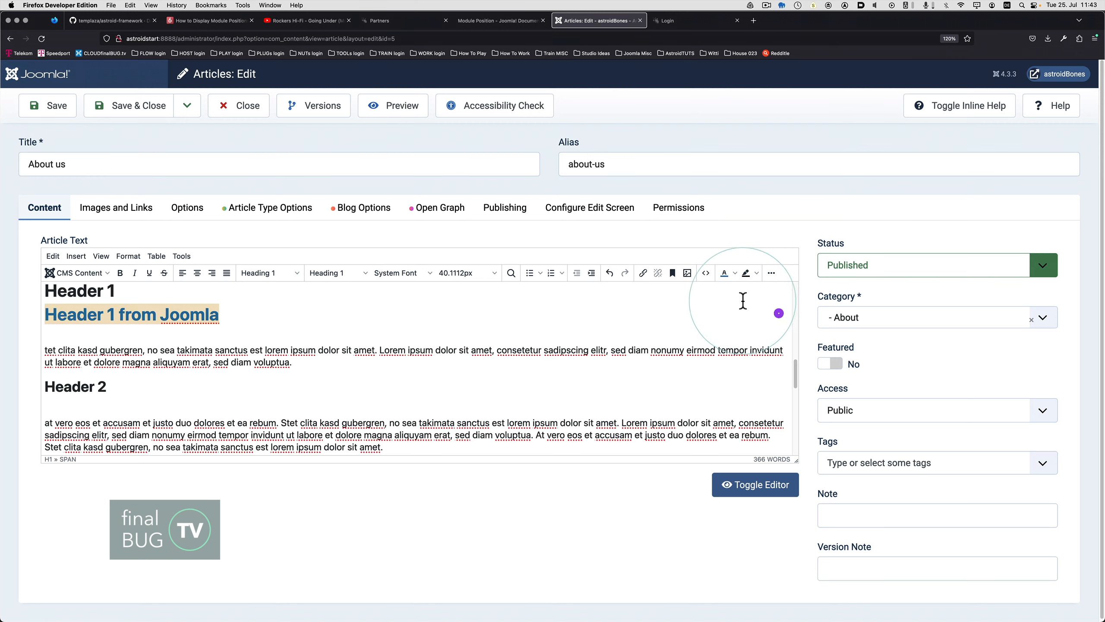
pyautogui.click(62, 108)
# Switch to Safari, reload the About page and compare Header 1 from Joomla with Header 1.
pyautogui.press('super+Tab')
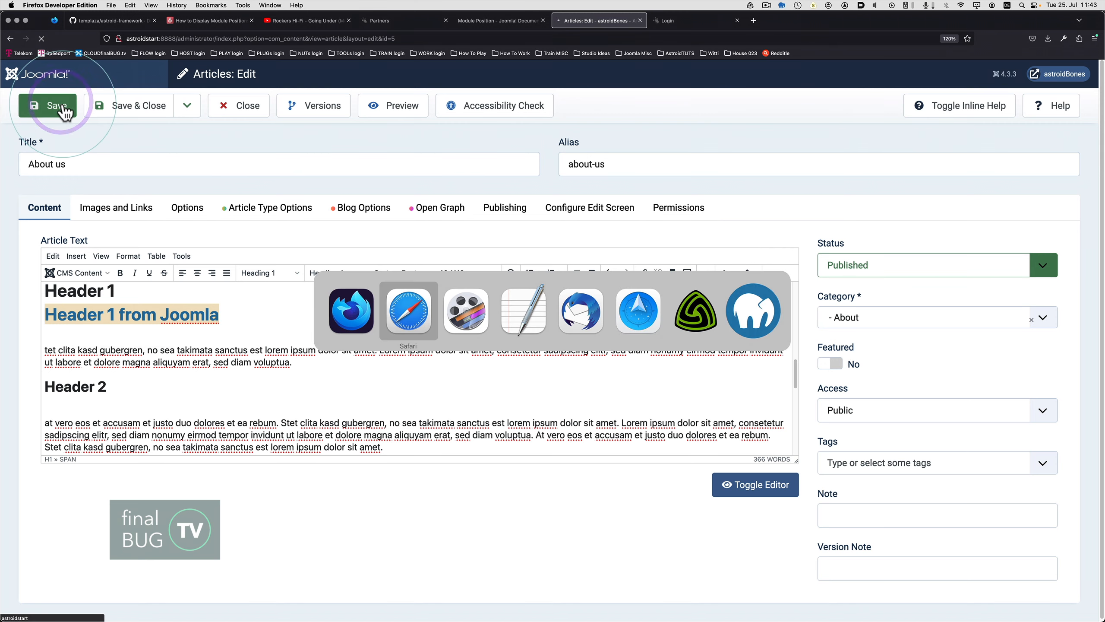
pyautogui.press('super+r')
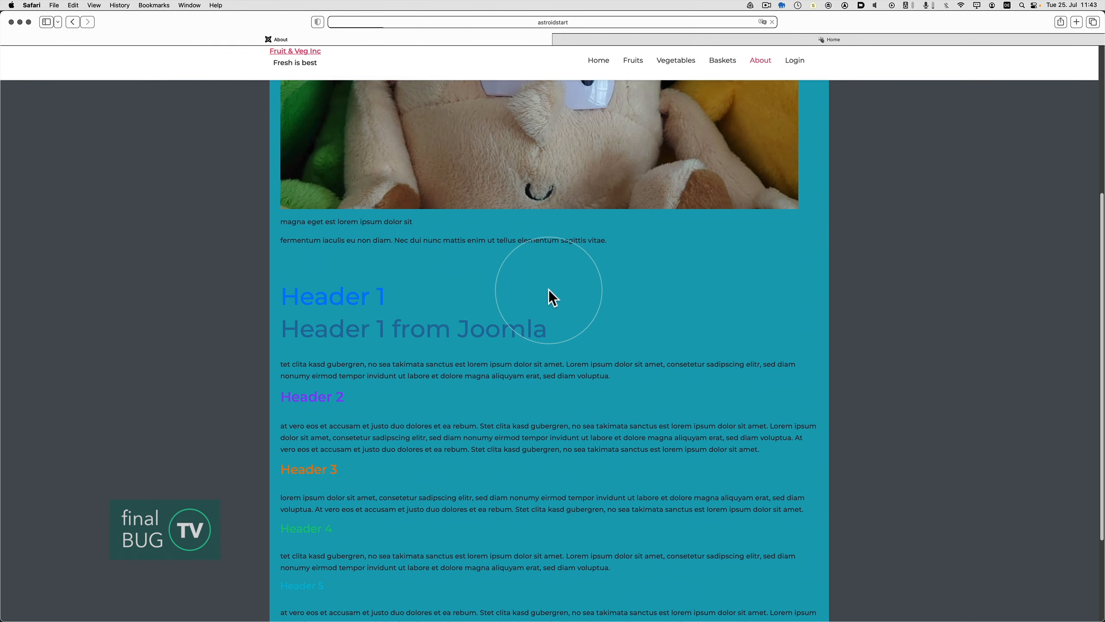
pyautogui.moveTo(539, 324); pyautogui.dragTo(247, 321)
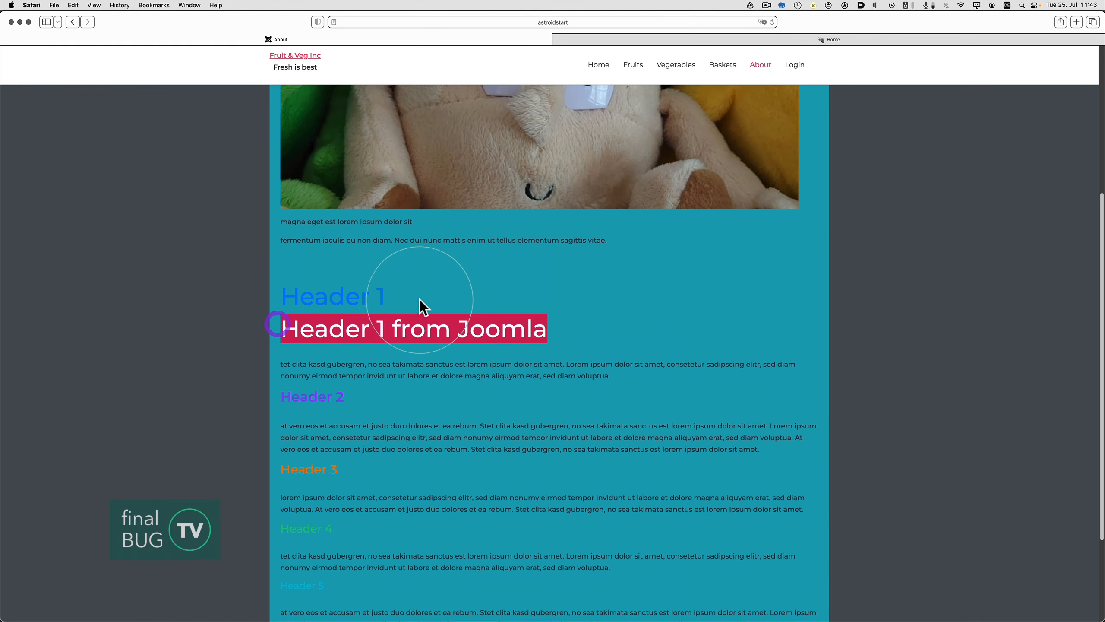
pyautogui.click(453, 301)
pyautogui.moveTo(395, 296); pyautogui.dragTo(282, 295)
# Switch to Firefox, set the text color of "Header 1 from Joomla" to light purple and save the article.
pyautogui.press('super+Tab')
pyautogui.scroll(-5, 687, 373)
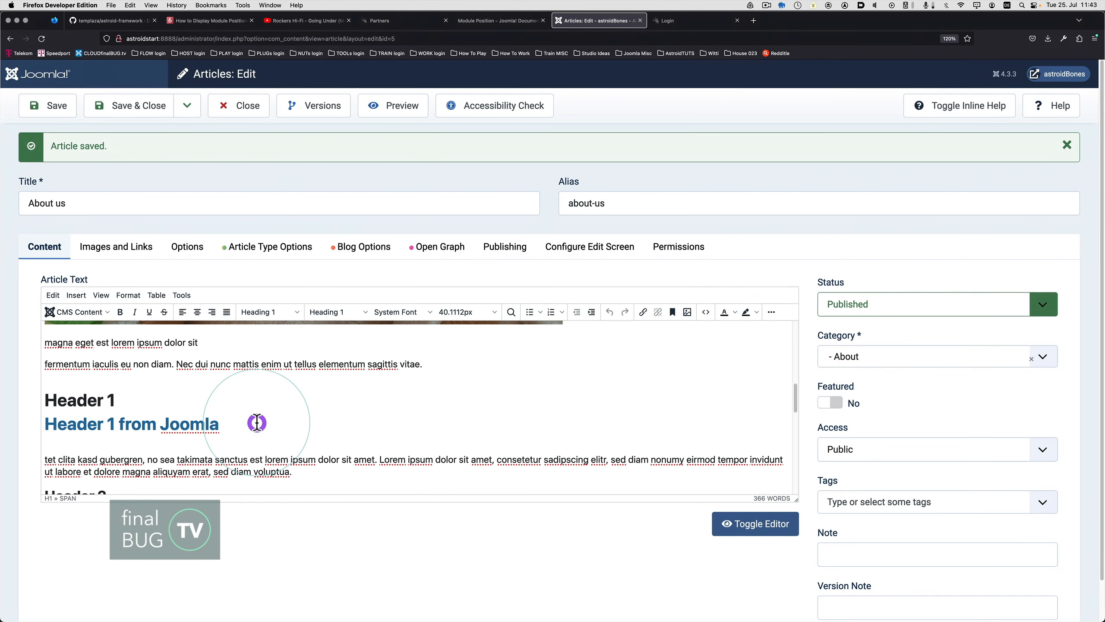
pyautogui.tripleClick(257, 422)
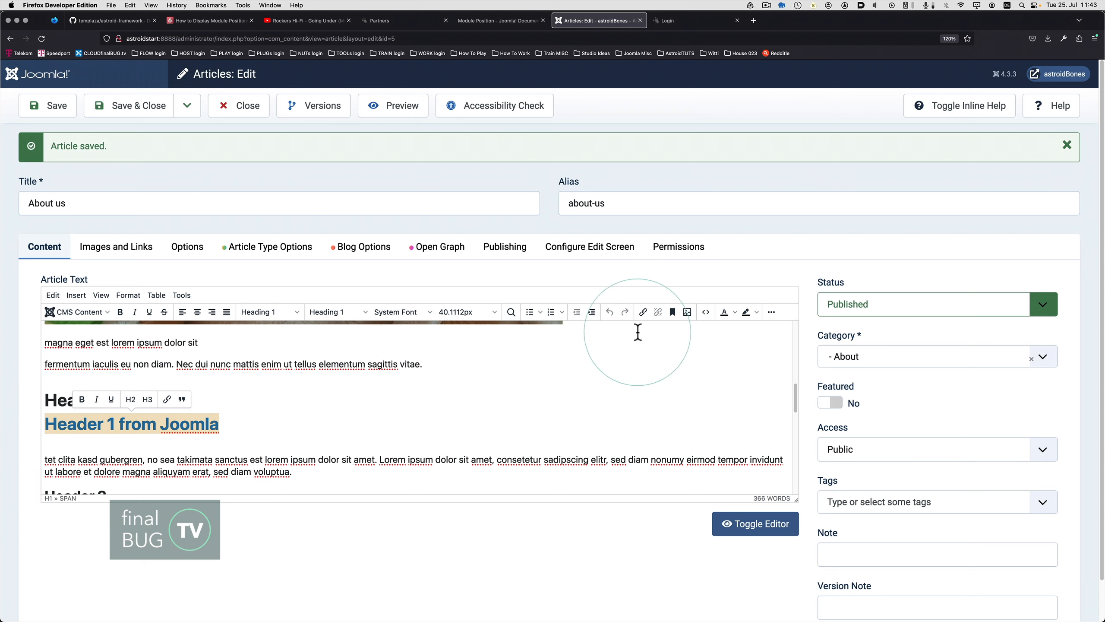
pyautogui.click(728, 313)
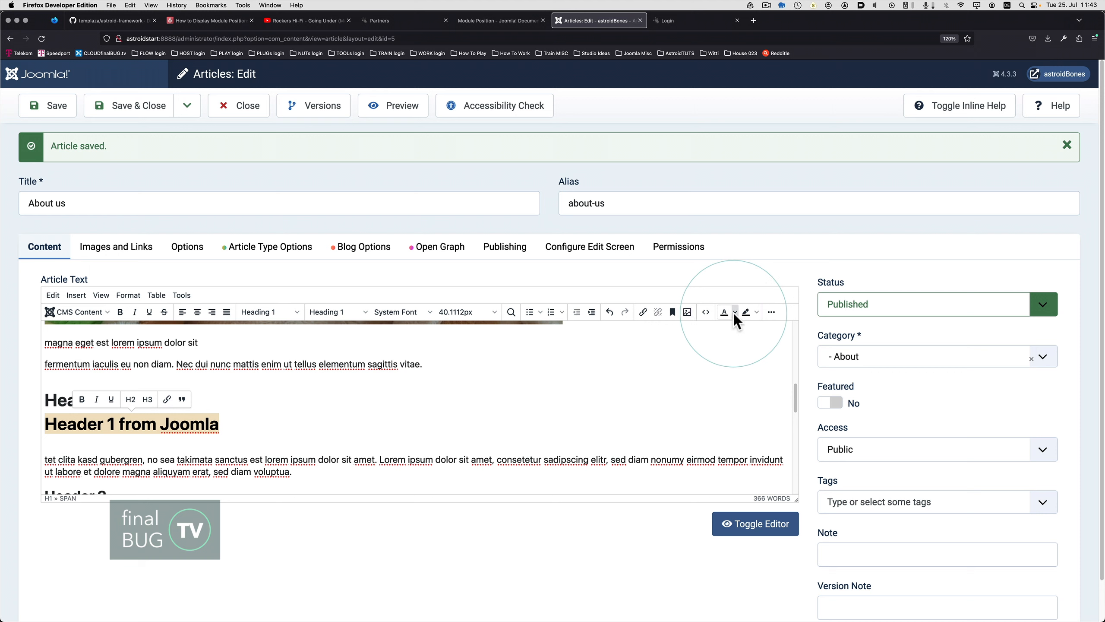
pyautogui.click(735, 312)
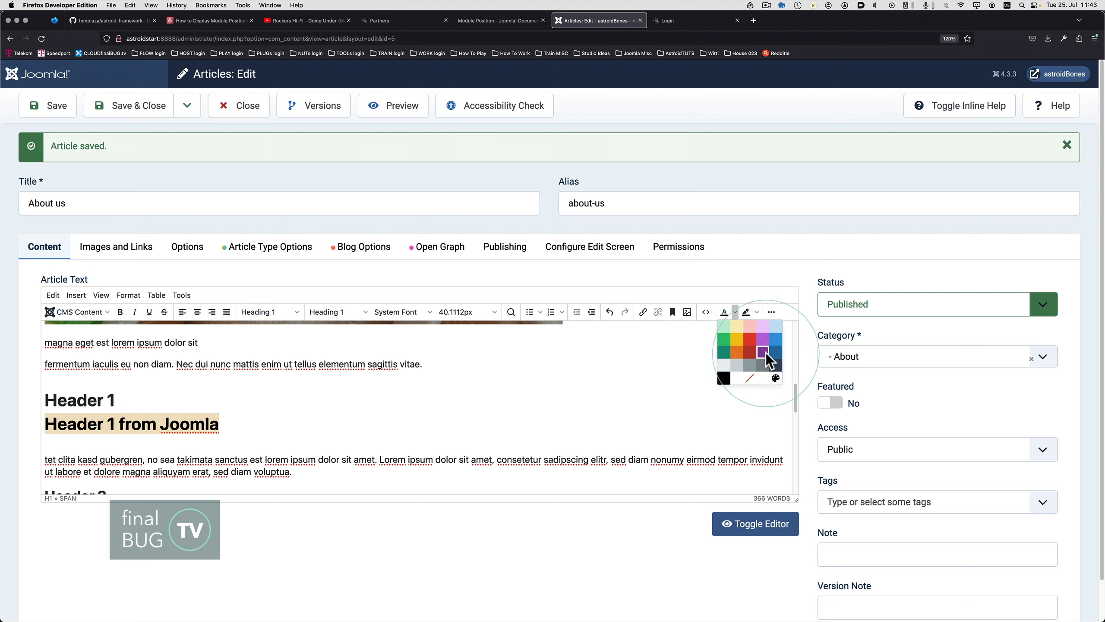
pyautogui.click(761, 327)
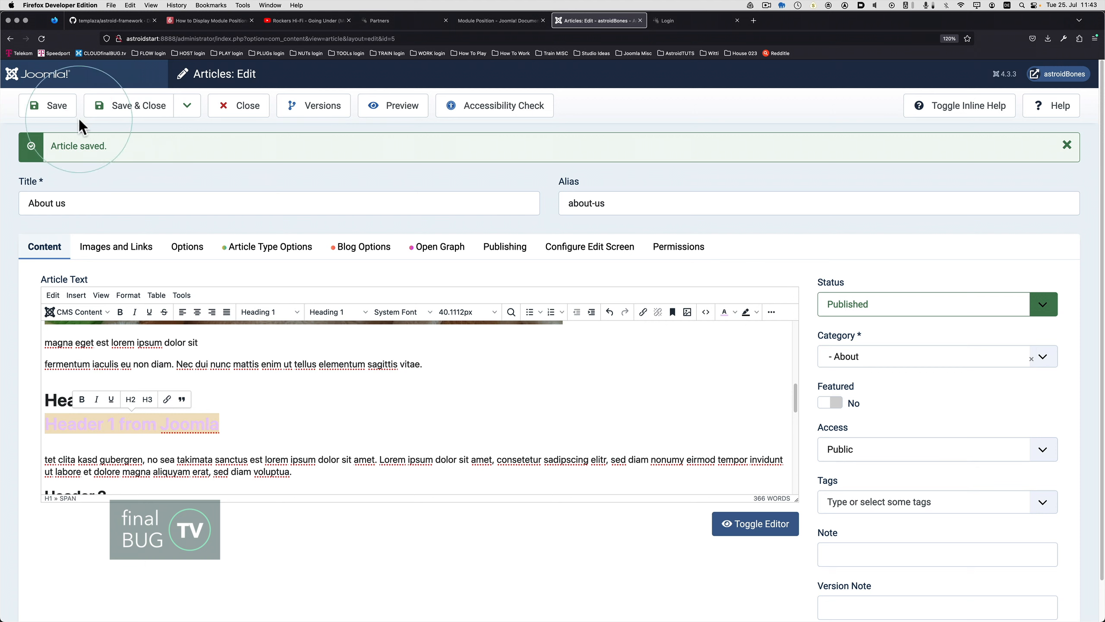
pyautogui.click(56, 105)
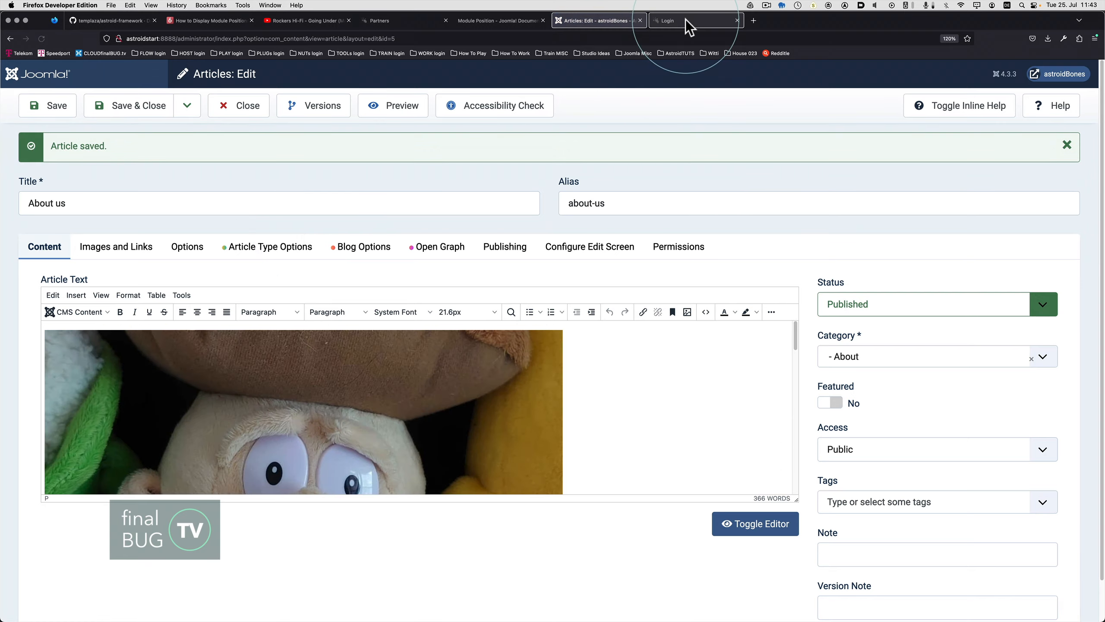
# Switch to Safari and check the new color of Header 1 from Joomla on the reloaded About page.
pyautogui.click(680, 20)
pyautogui.press('super+Tab')
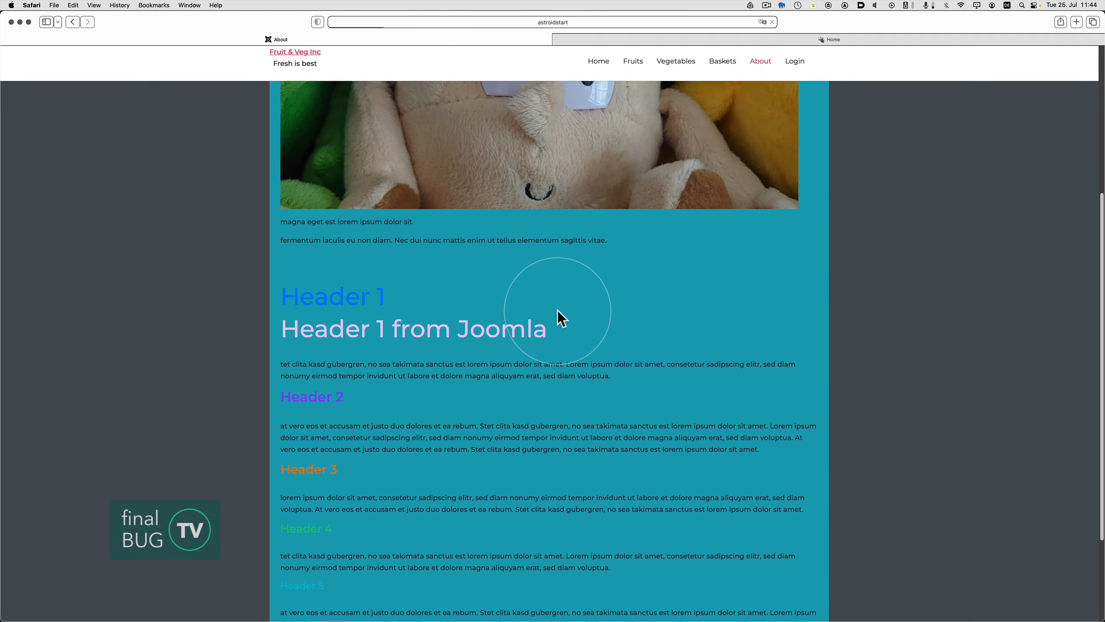
pyautogui.click(399, 323)
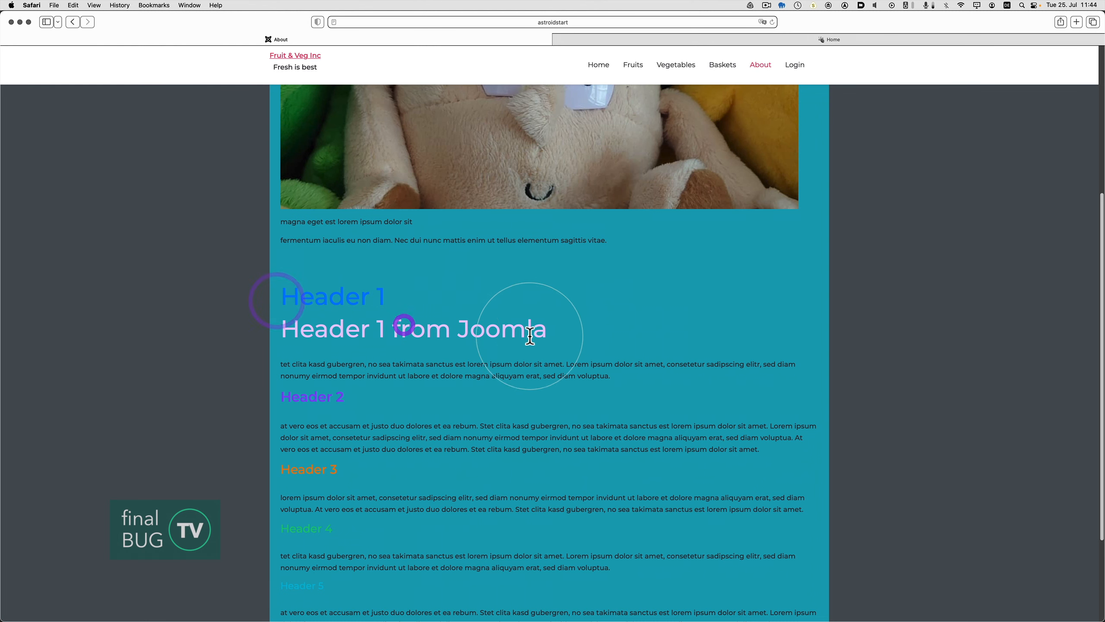
pyautogui.moveTo(551, 330); pyautogui.dragTo(274, 329)
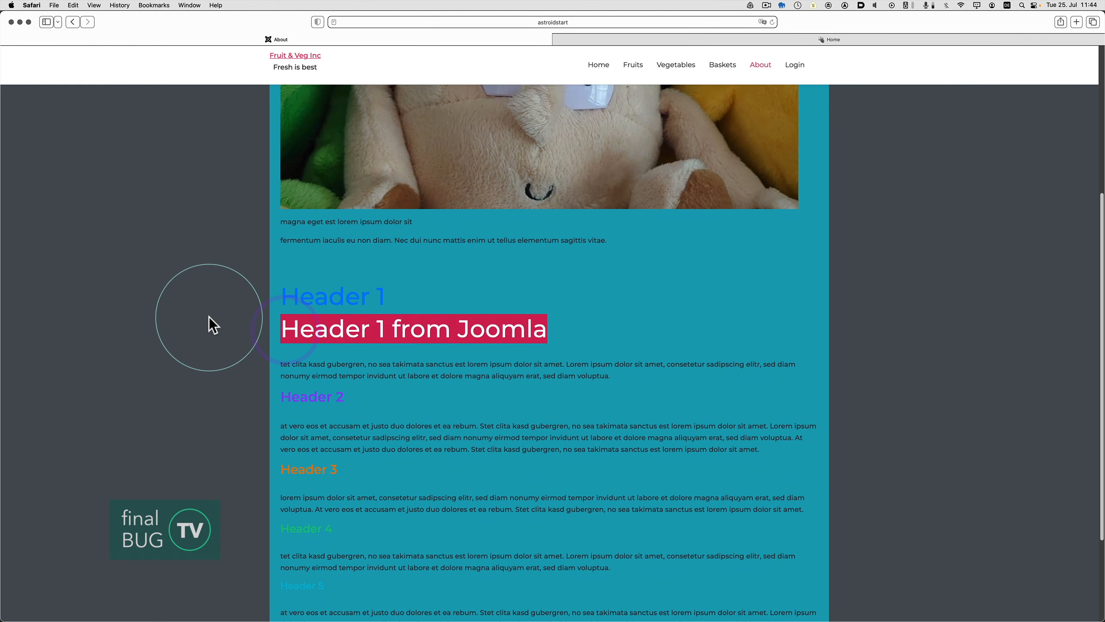
# Switch to Firefox, return to the About us article, then save and close it.
pyautogui.press('super+Tab')
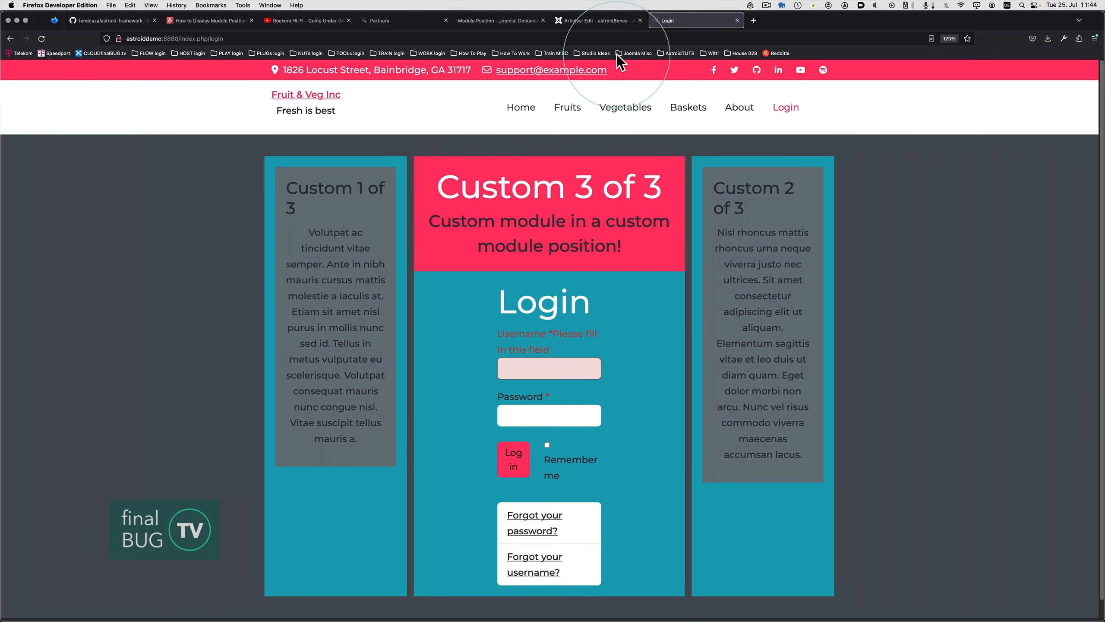
pyautogui.click(579, 23)
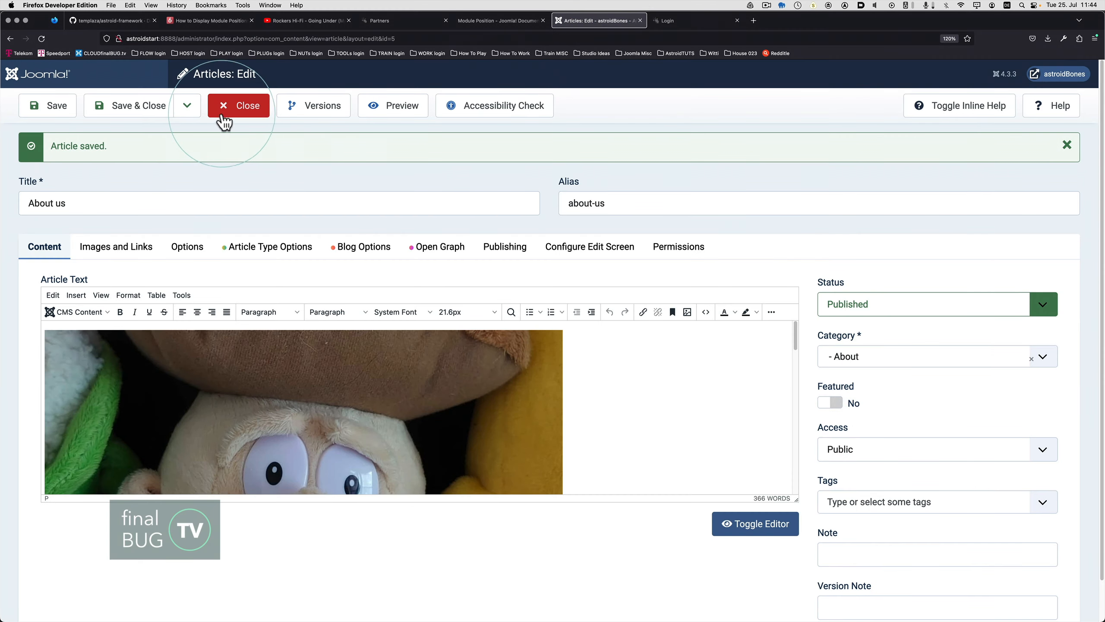
pyautogui.click(150, 114)
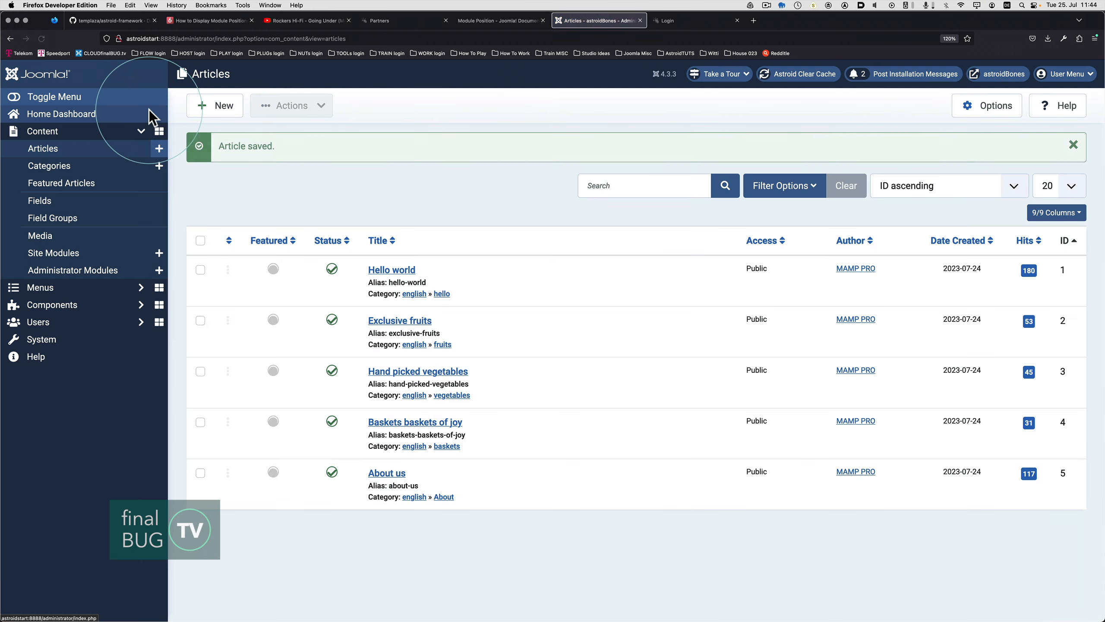
# Open the Home menu item and examine its Astroid Menu Options, Banner Options, Open Graph and Custom Code settings.
pyautogui.click(92, 115)
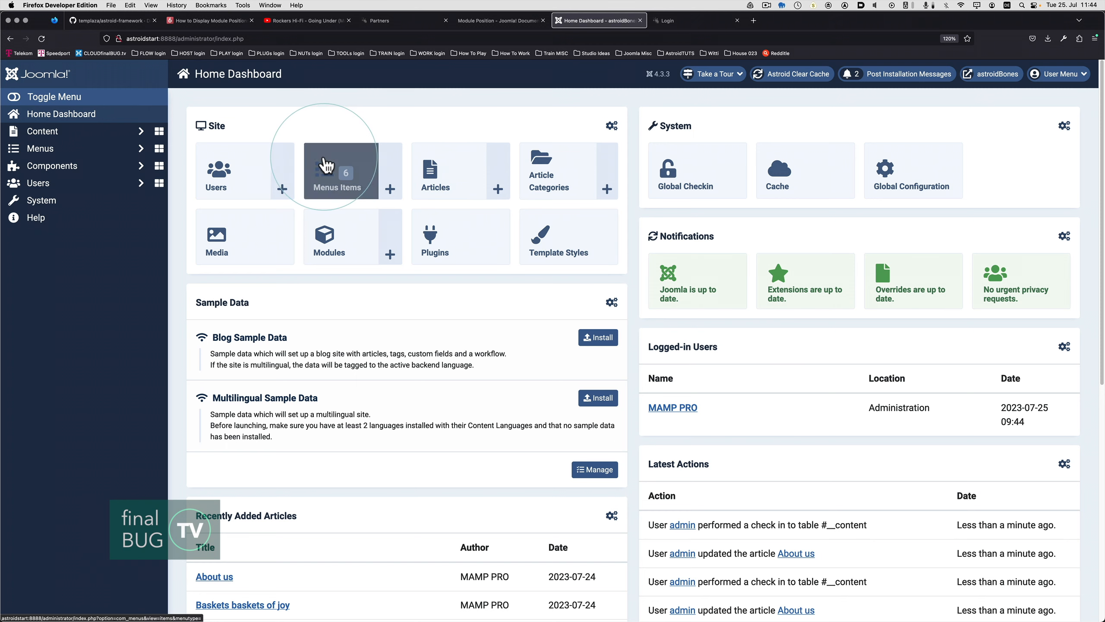
pyautogui.click(348, 180)
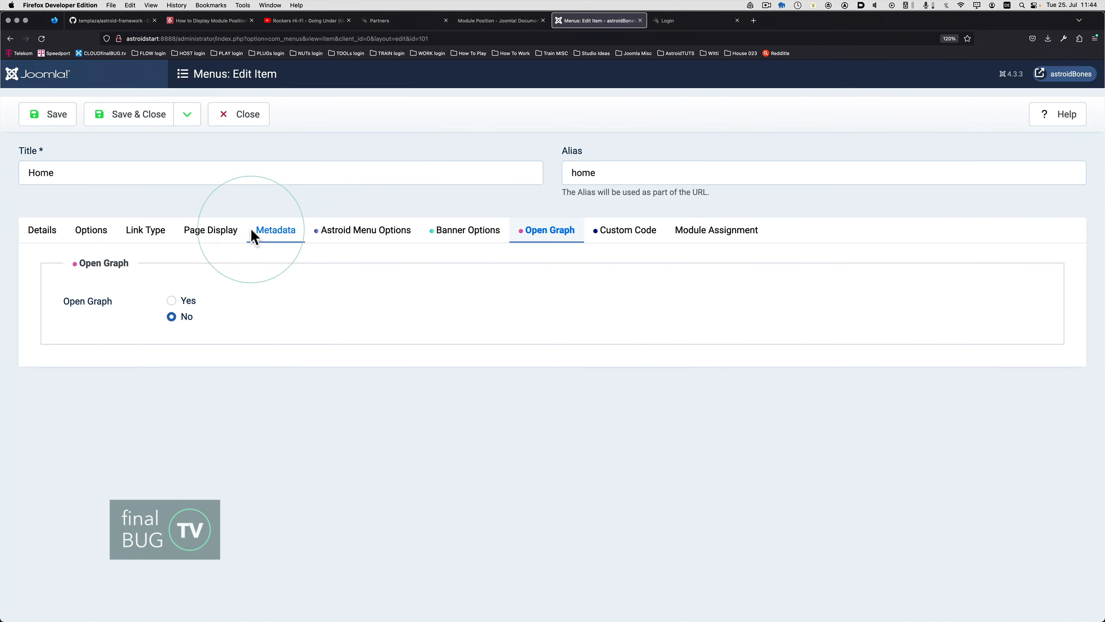
pyautogui.click(357, 229)
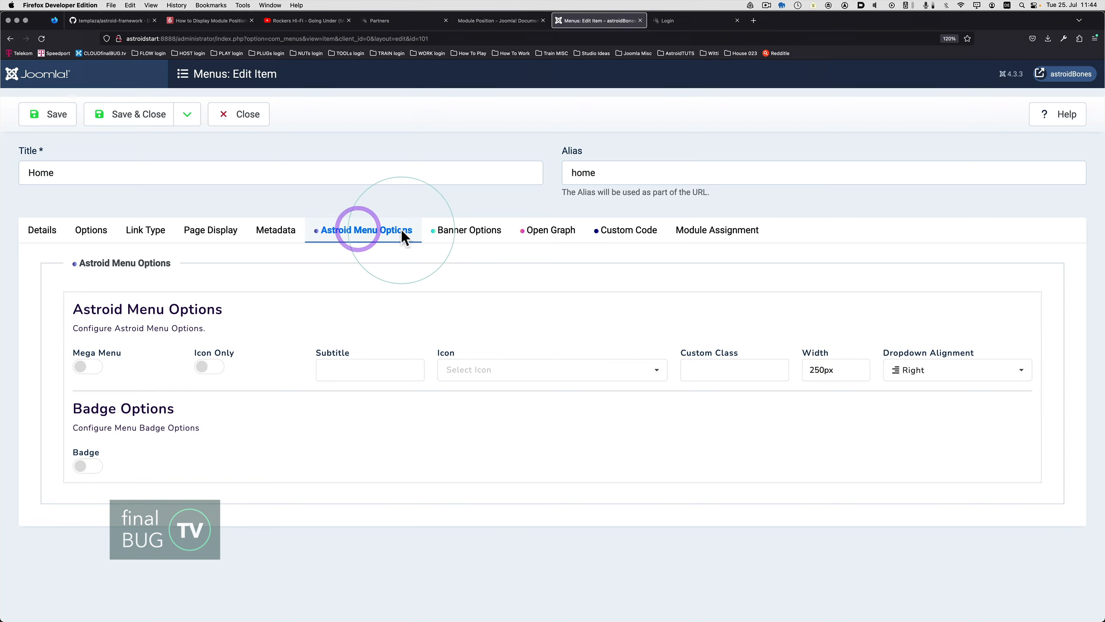
pyautogui.click(457, 230)
pyautogui.click(548, 231)
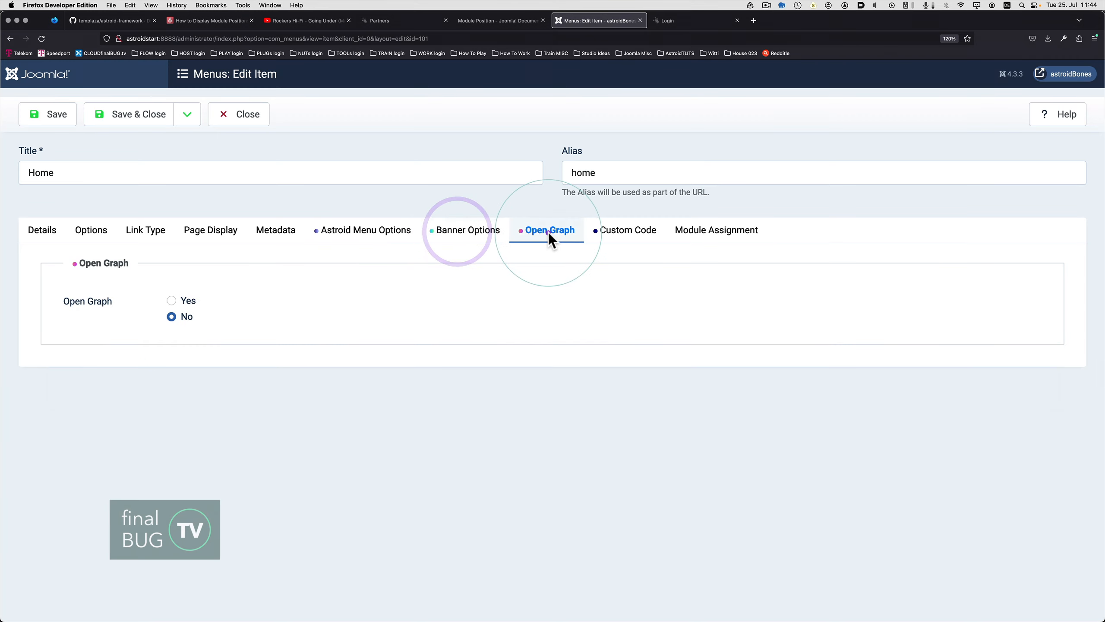
pyautogui.click(352, 231)
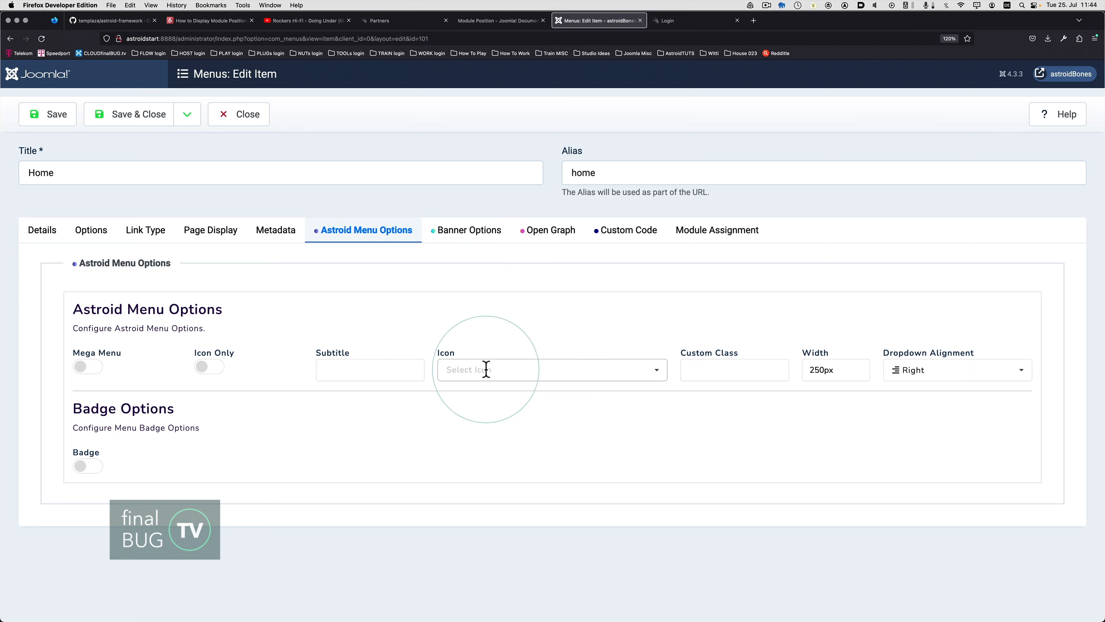
pyautogui.click(469, 230)
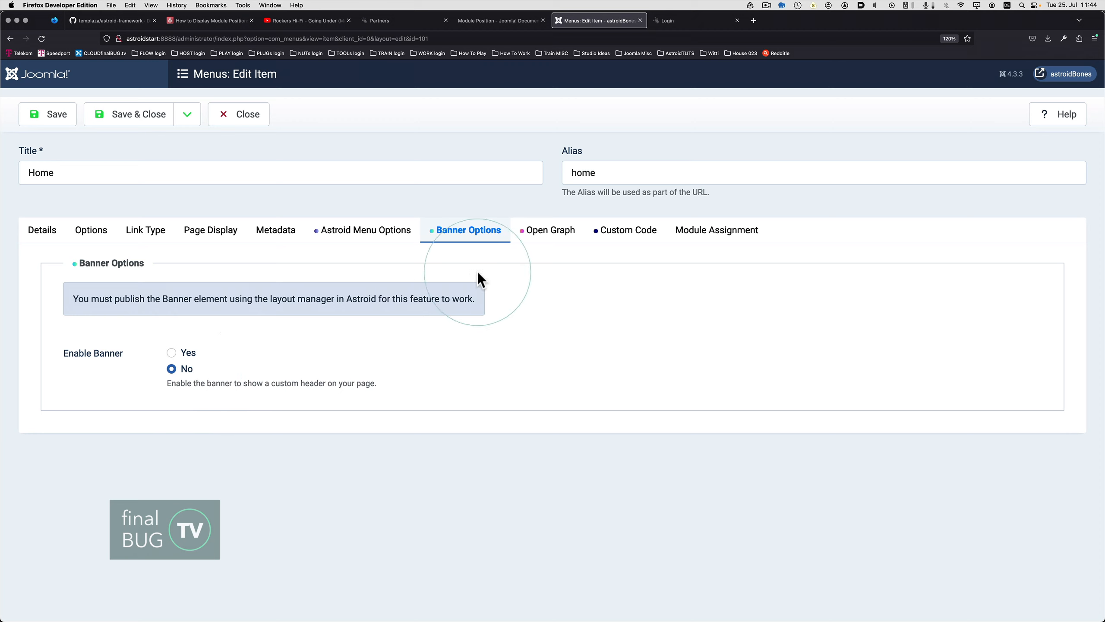
pyautogui.click(545, 240)
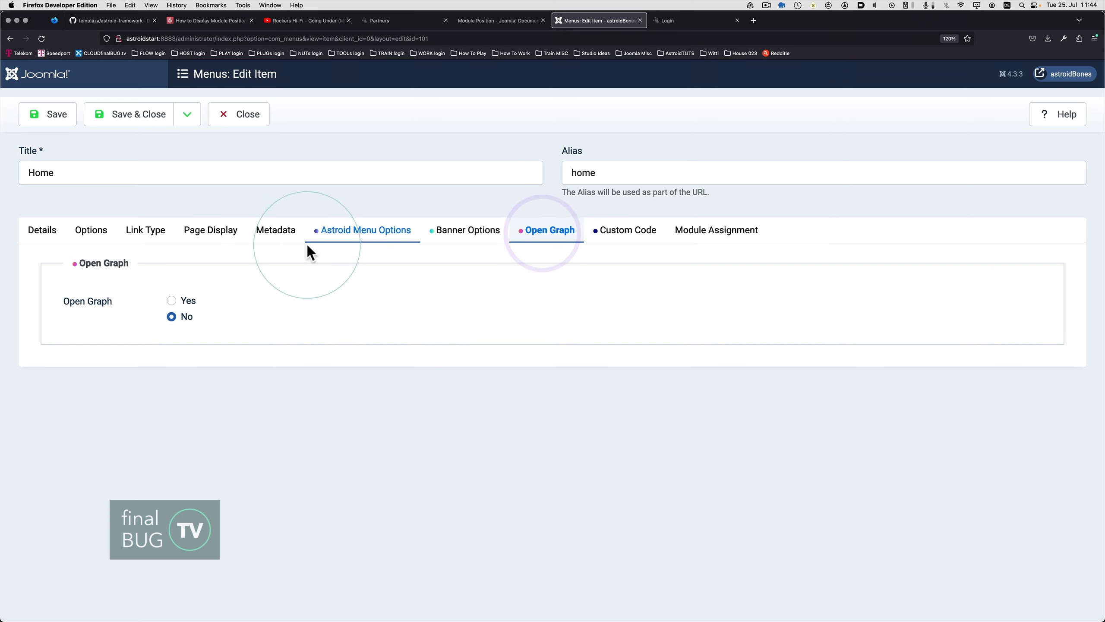
pyautogui.click(631, 234)
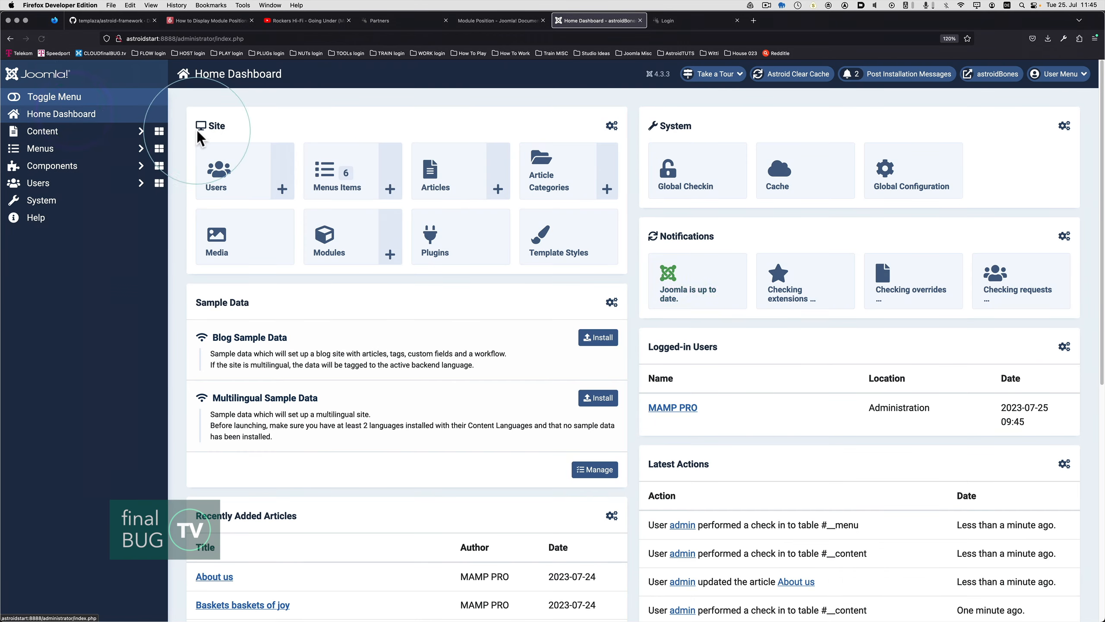
# Open the Hello world article from the dashboard and view its Article Type Options.
pyautogui.click(453, 179)
pyautogui.click(391, 234)
pyautogui.click(265, 216)
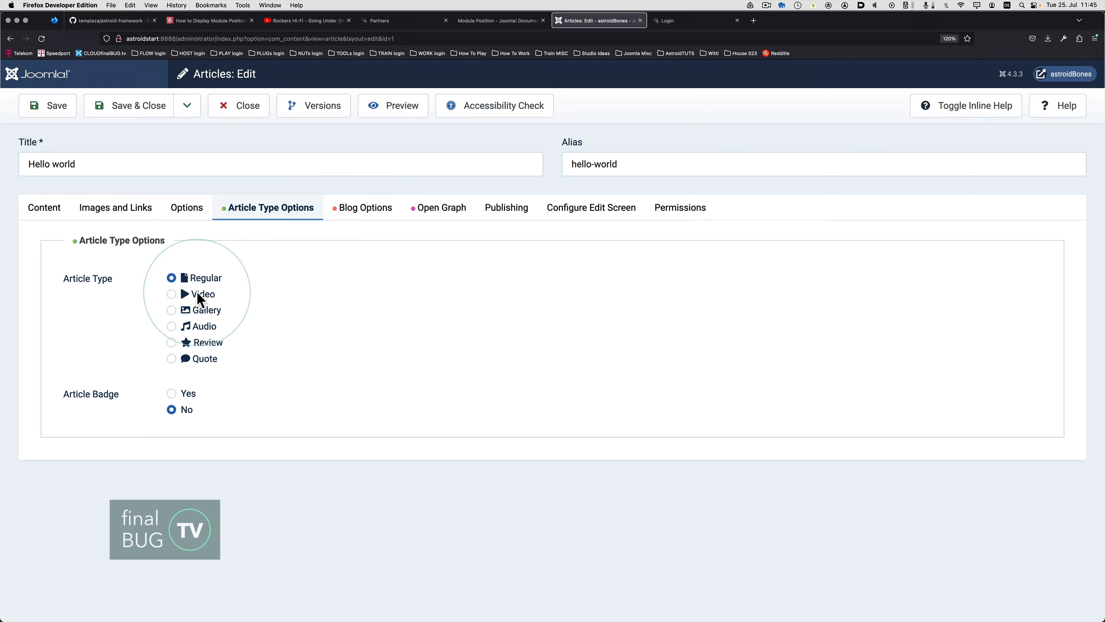
# Set the article type to Video to examine its video options, and restore the Regular type.
pyautogui.click(172, 295)
pyautogui.scroll(-2, 327, 369)
pyautogui.scroll(2, 327, 370)
pyautogui.scroll(-2, 241, 476)
pyautogui.scroll(2, 242, 459)
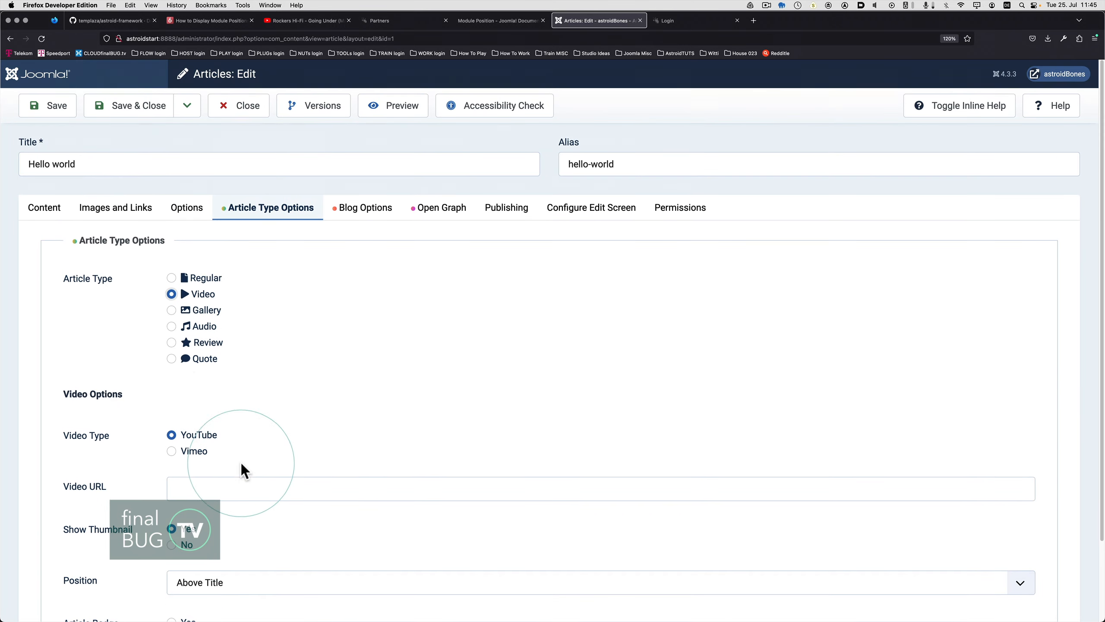
pyautogui.click(171, 279)
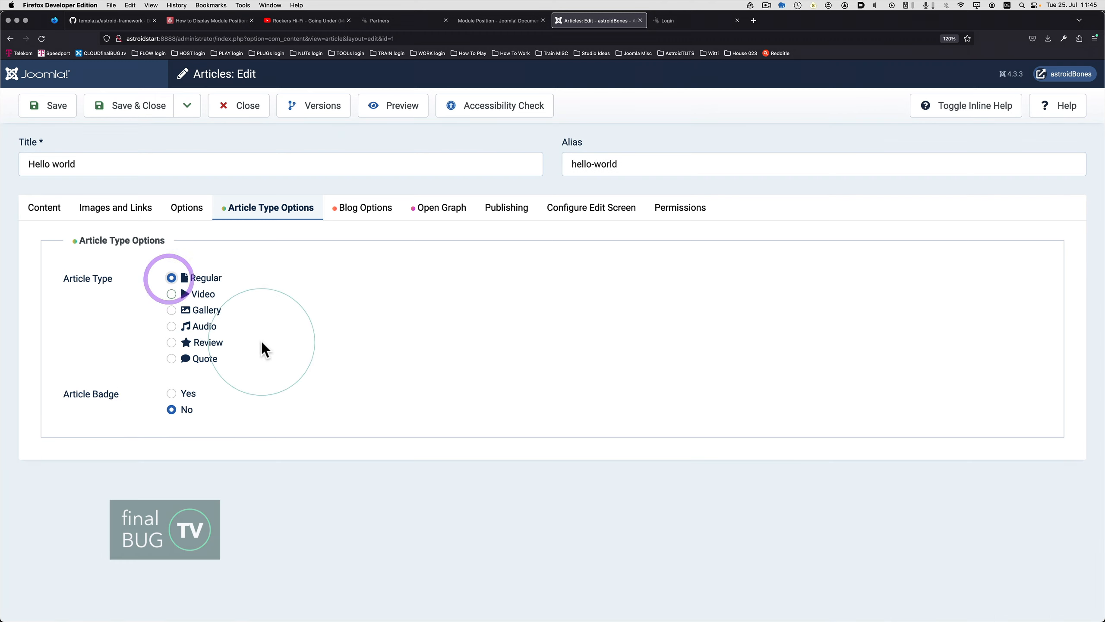
# View the Hello world article's Blog Options and Open Graph settings, and close the article without saving.
pyautogui.click(380, 213)
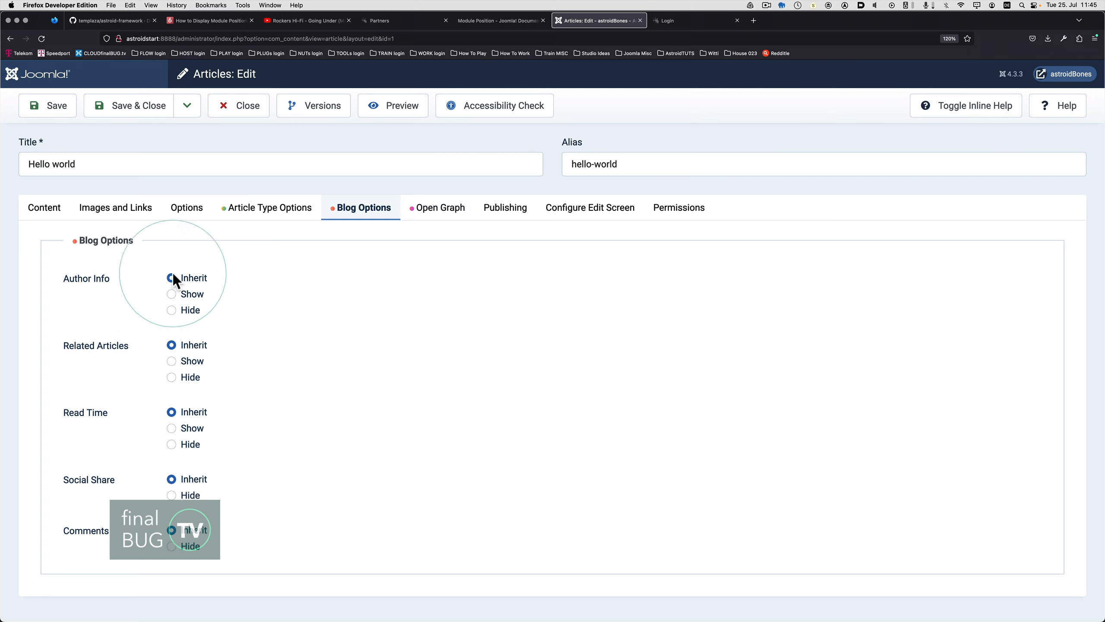
pyautogui.click(445, 213)
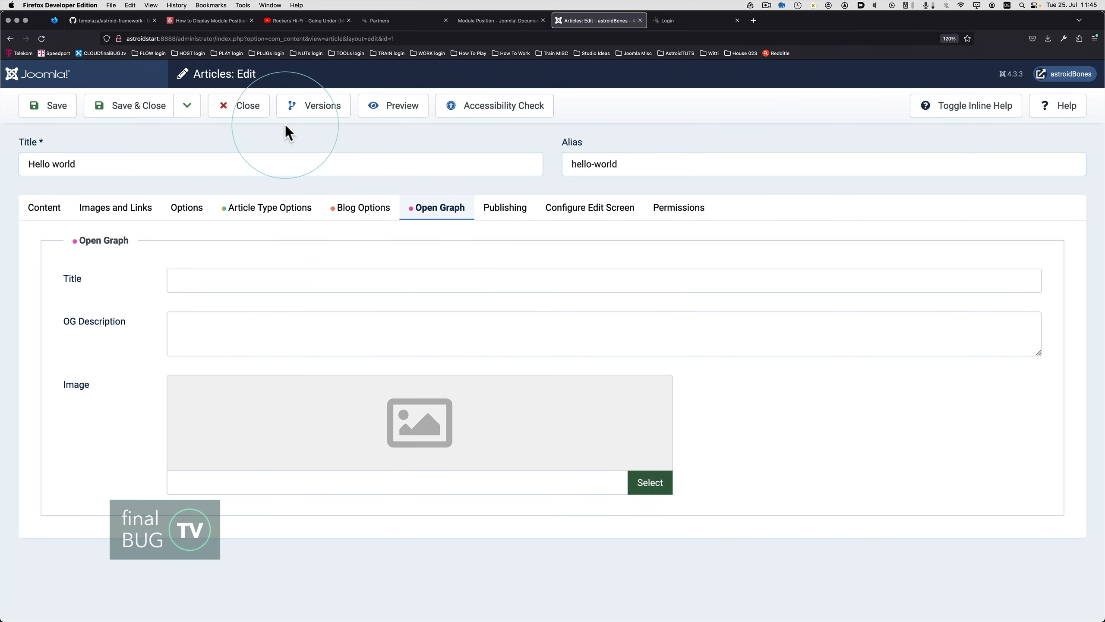
pyautogui.click(248, 111)
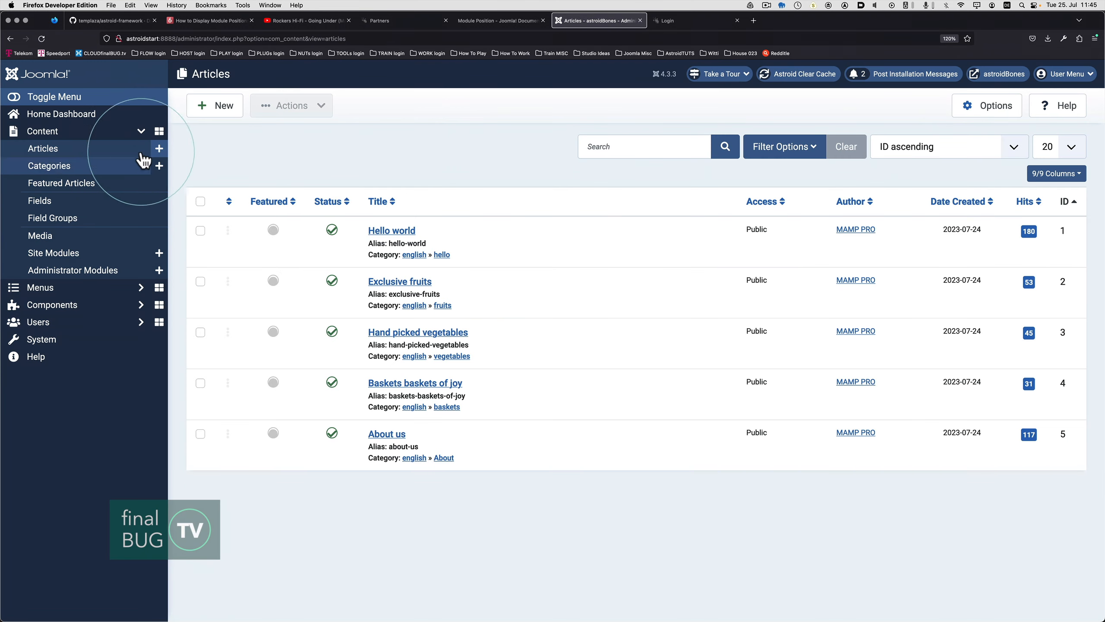
# Open the english article category from the dashboard, view its Single Blog Options, and close it.
pyautogui.click(79, 118)
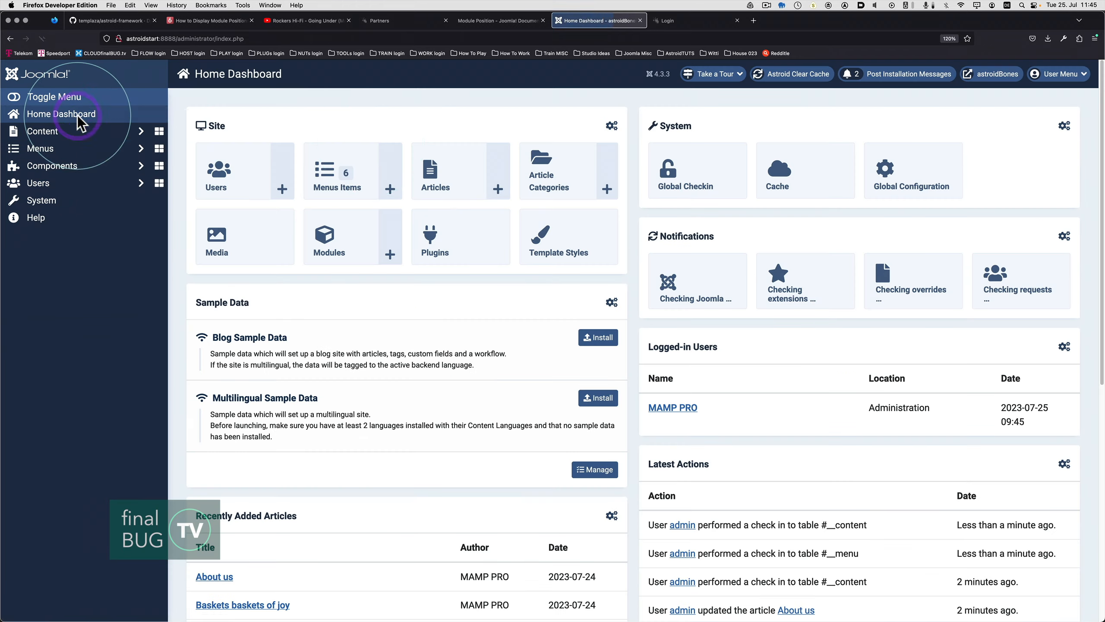
pyautogui.click(528, 169)
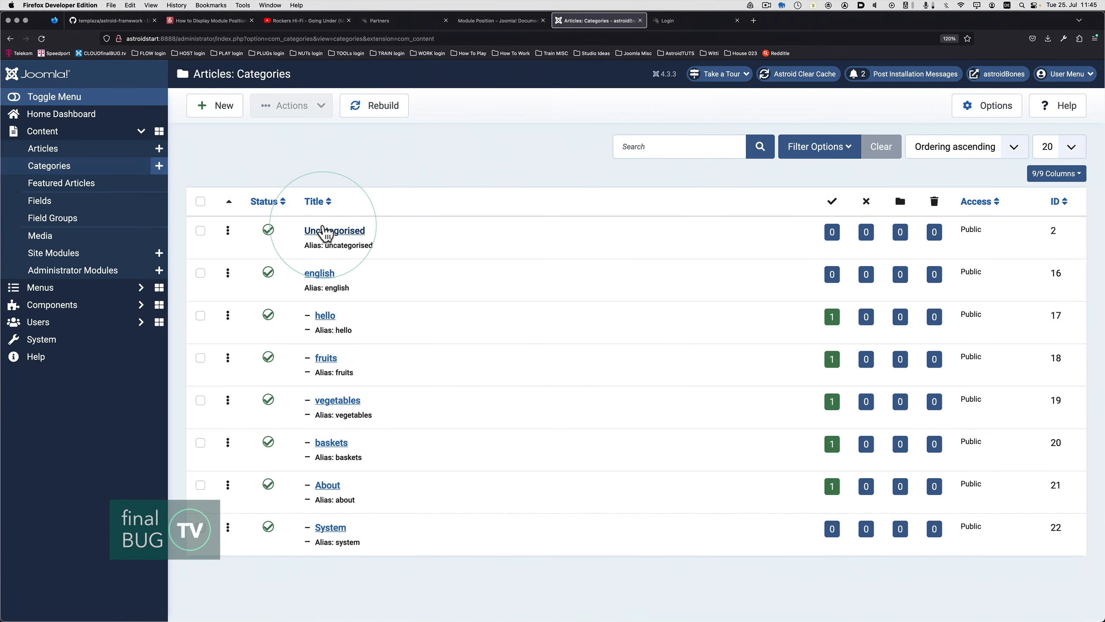
pyautogui.click(321, 274)
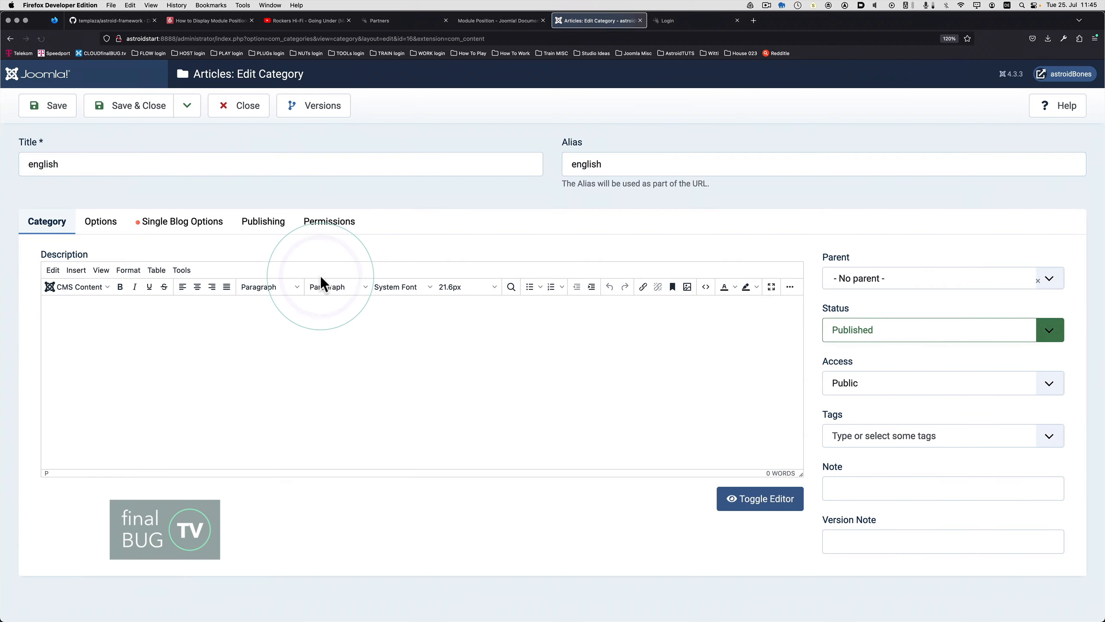
pyautogui.click(188, 223)
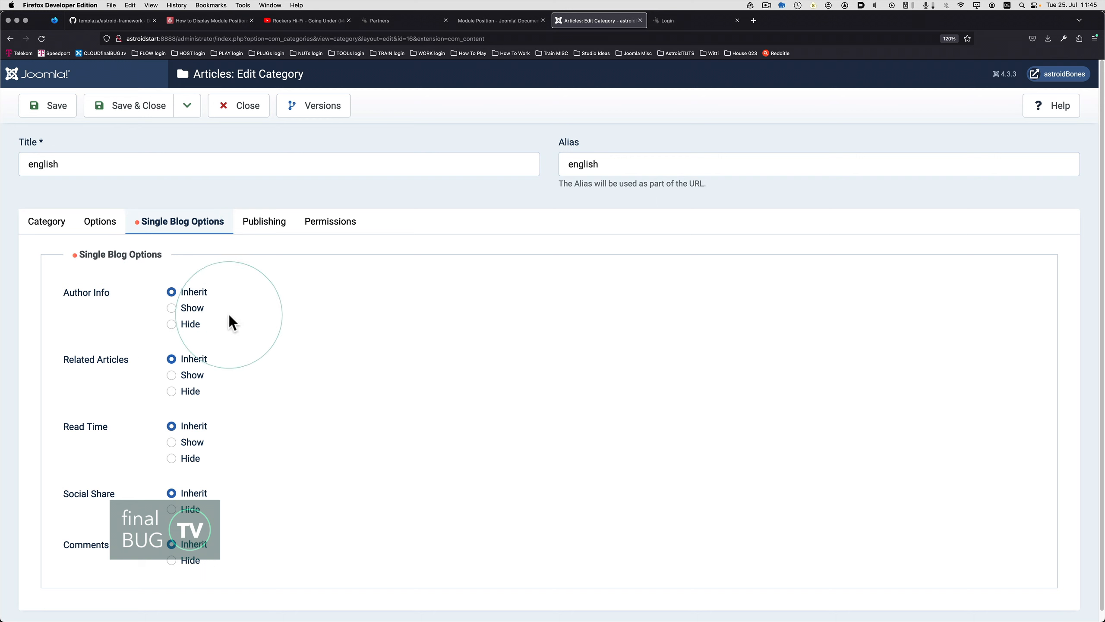
pyautogui.click(247, 106)
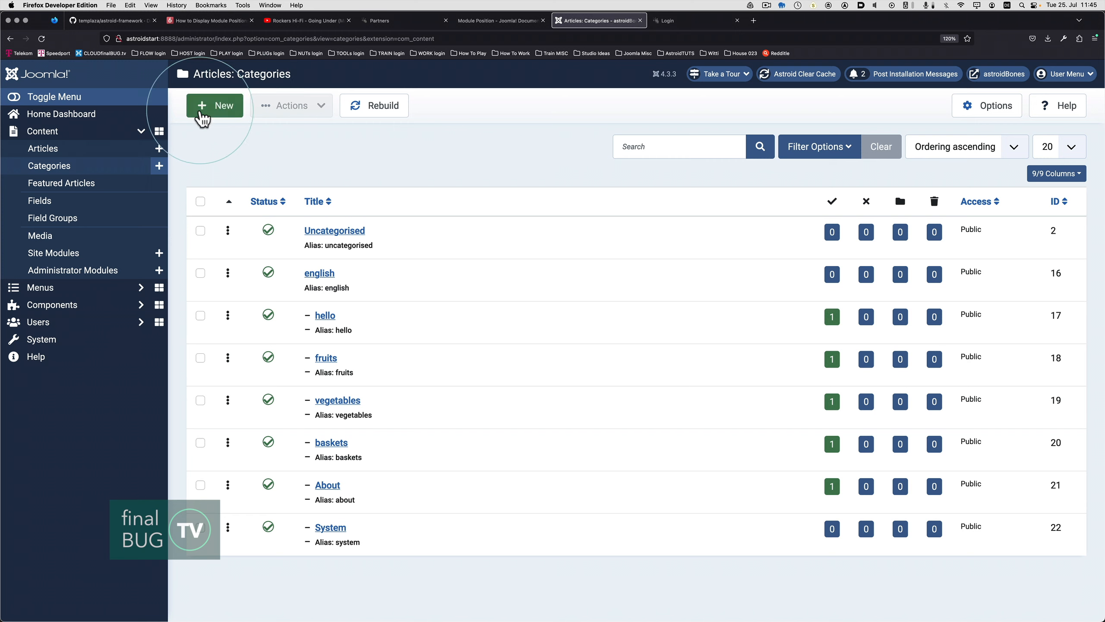
# Open the astroid_template_zero - Default v1 template style from the dashboard and view its section layout.
pyautogui.click(69, 120)
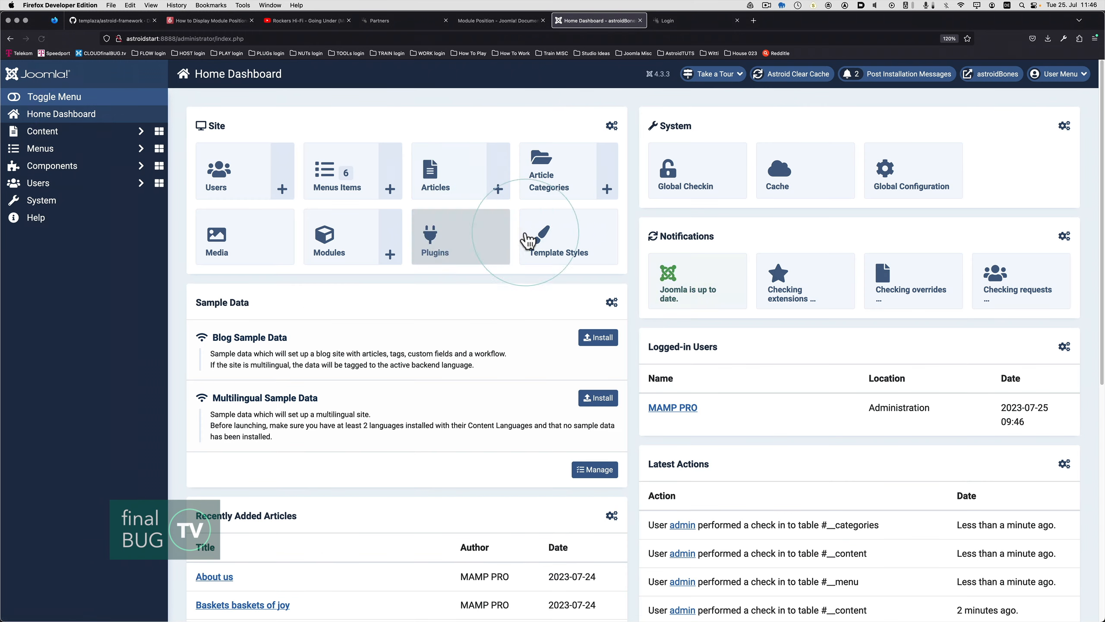
pyautogui.click(546, 237)
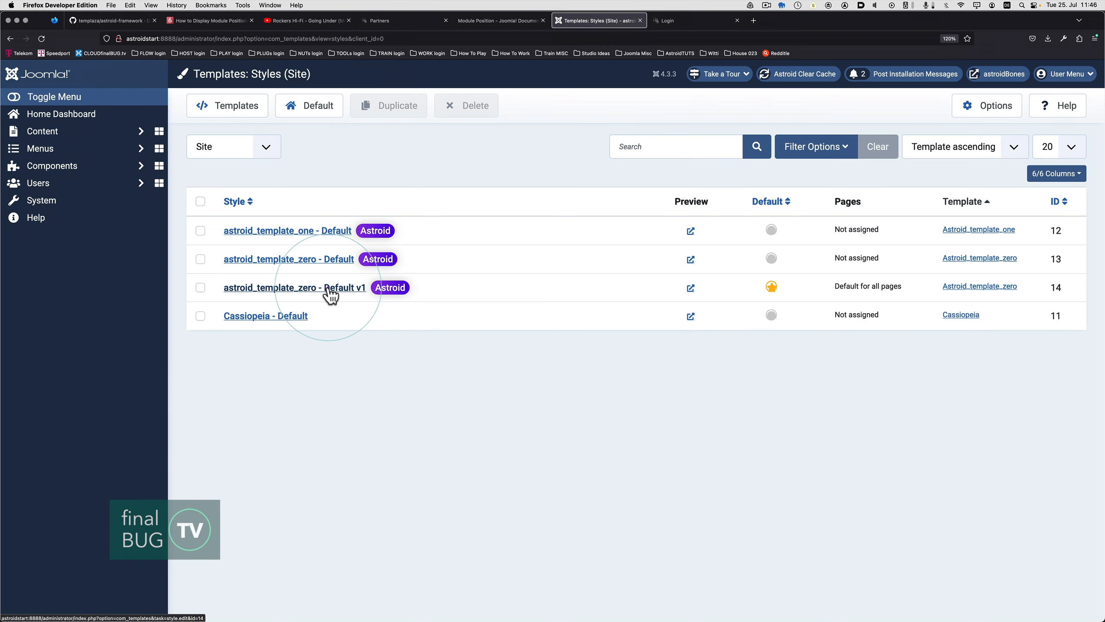
pyautogui.click(328, 288)
pyautogui.click(92, 444)
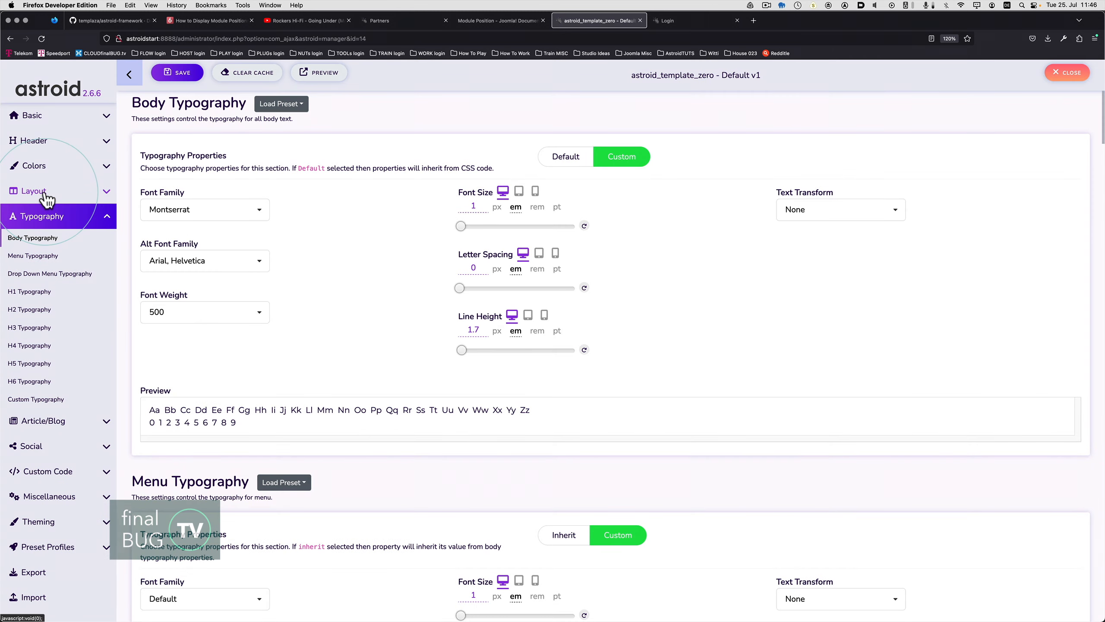
pyautogui.click(44, 192)
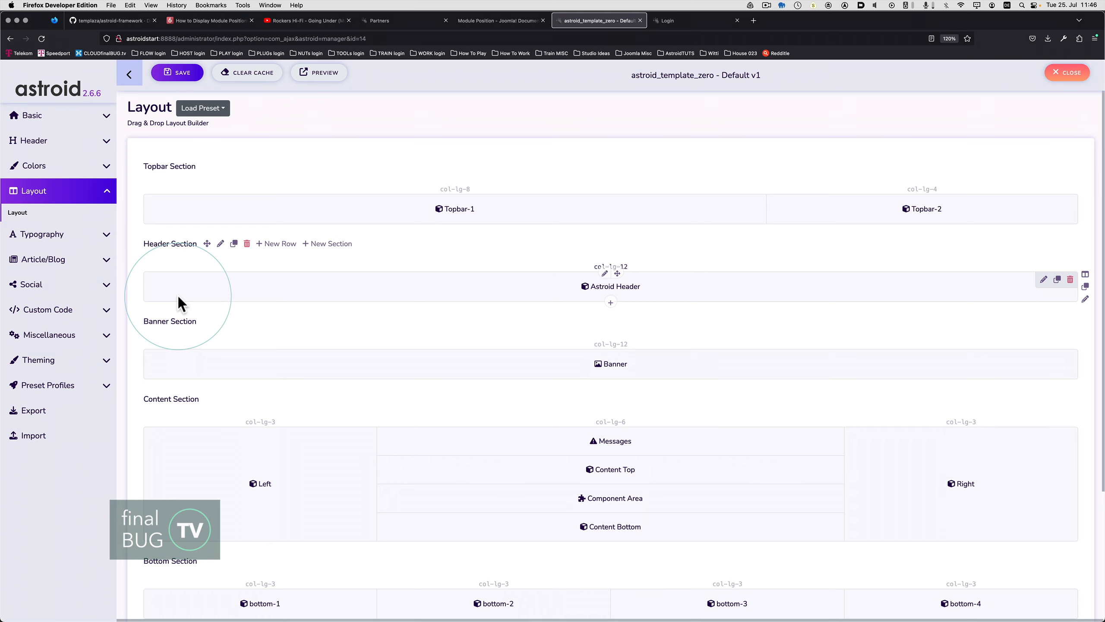
# View the template's basic page and preloader settings, and browse the available preloader animations without choosing one.
pyautogui.click(55, 120)
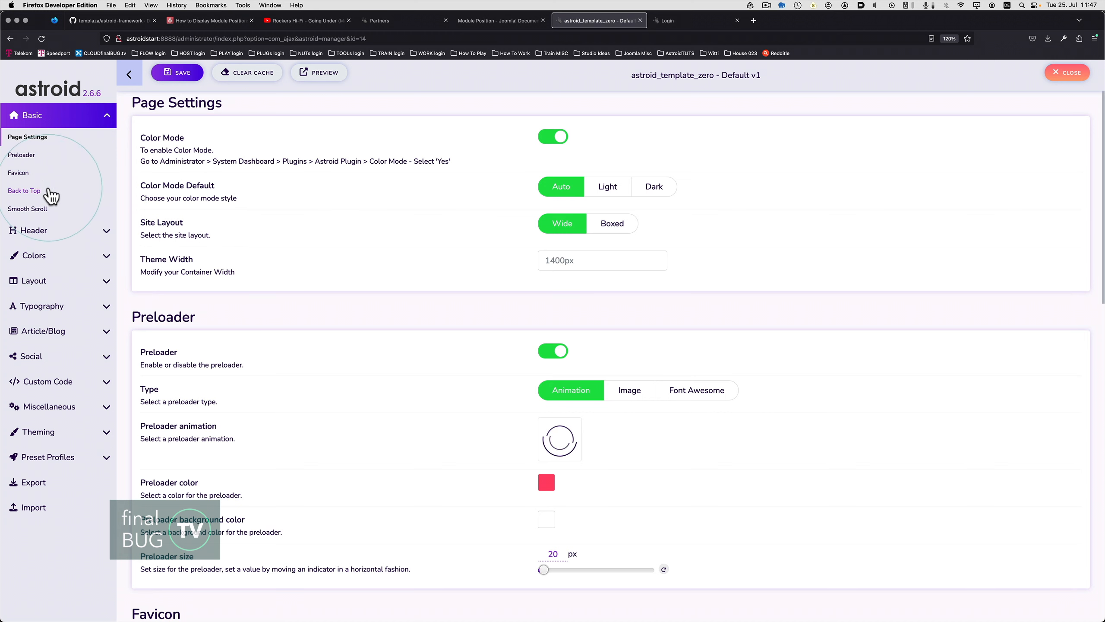
pyautogui.click(39, 156)
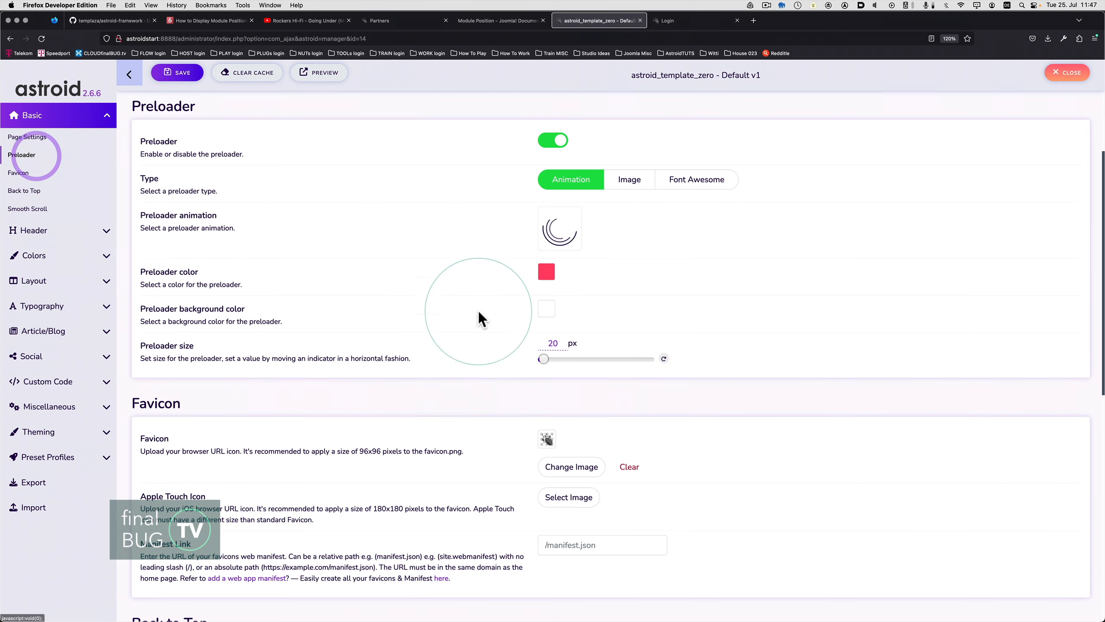
pyautogui.click(553, 245)
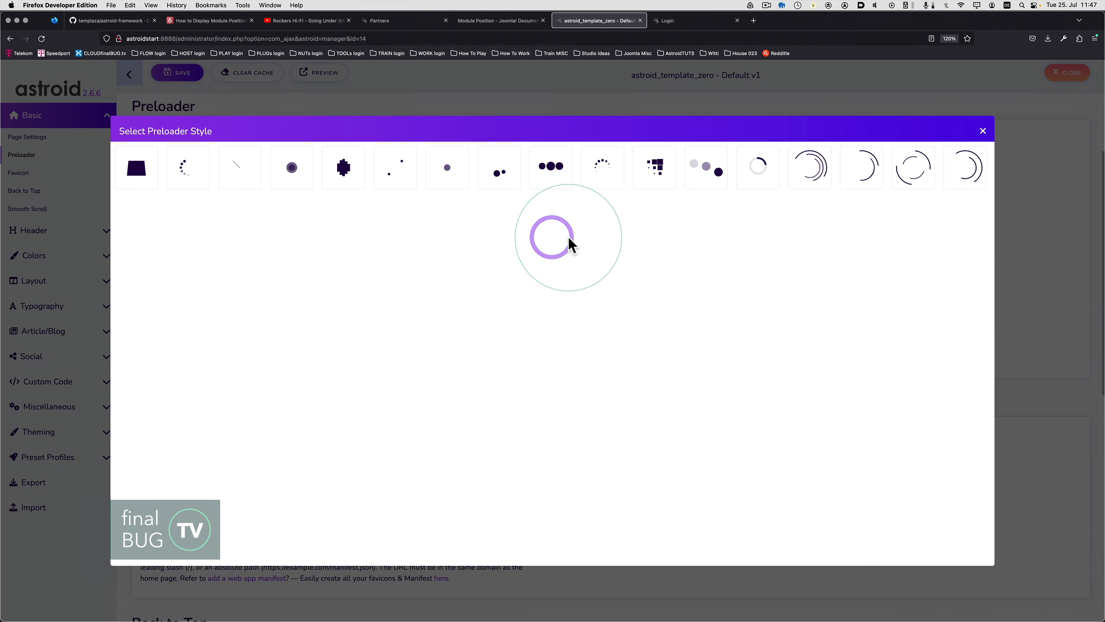
pyautogui.click(991, 133)
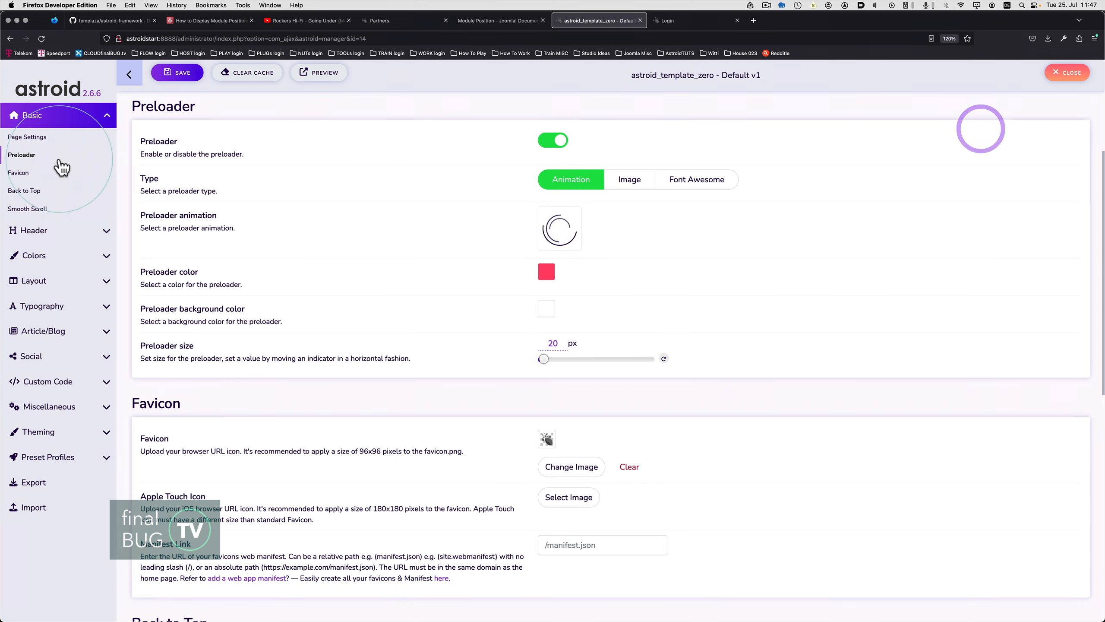
# Examine the Favicon and Back to Top settings, then look at the back-to-top button in Safari and return to Firefox.
pyautogui.click(32, 174)
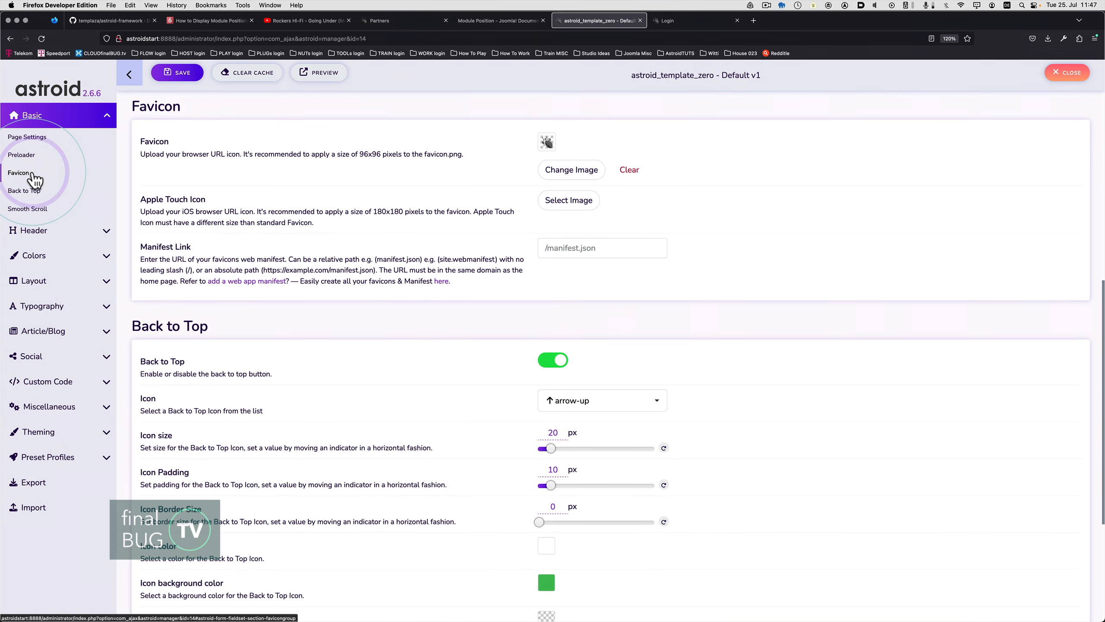
pyautogui.click(31, 192)
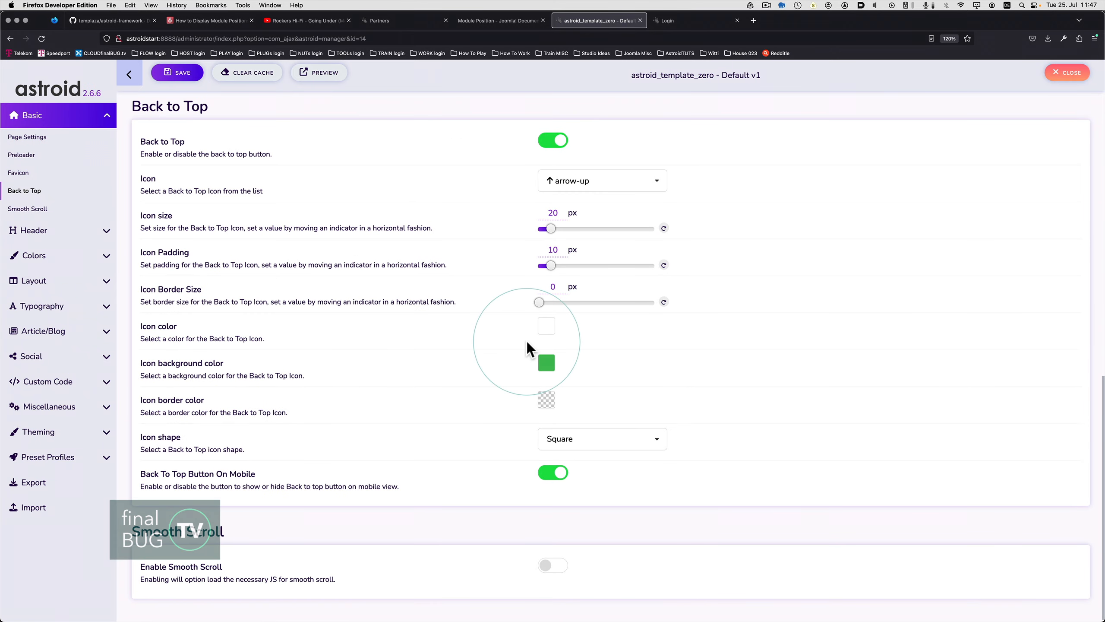
pyautogui.press('super+Tab')
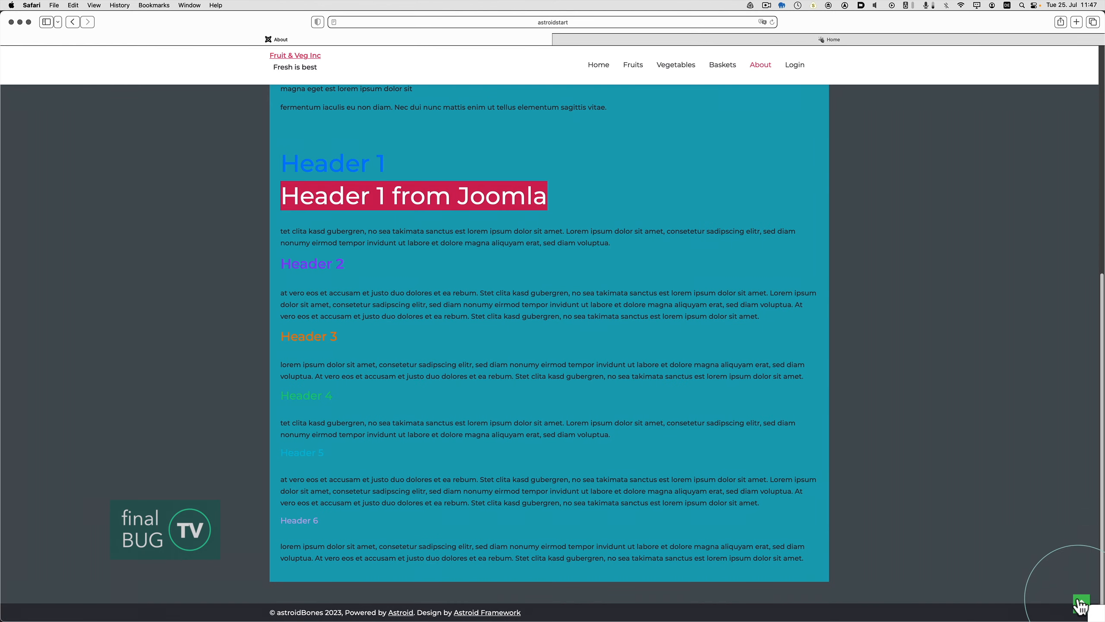
pyautogui.press('super+Tab')
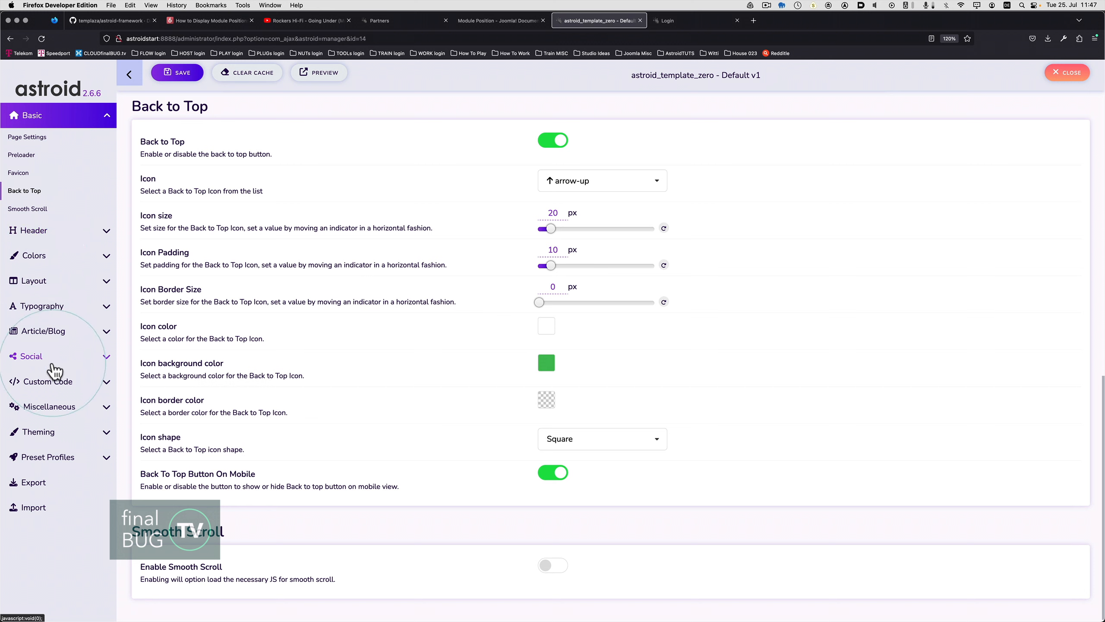
# Add XYZ after "Powered by" in the template's copyright custom HTML and save the template.
pyautogui.click(67, 408)
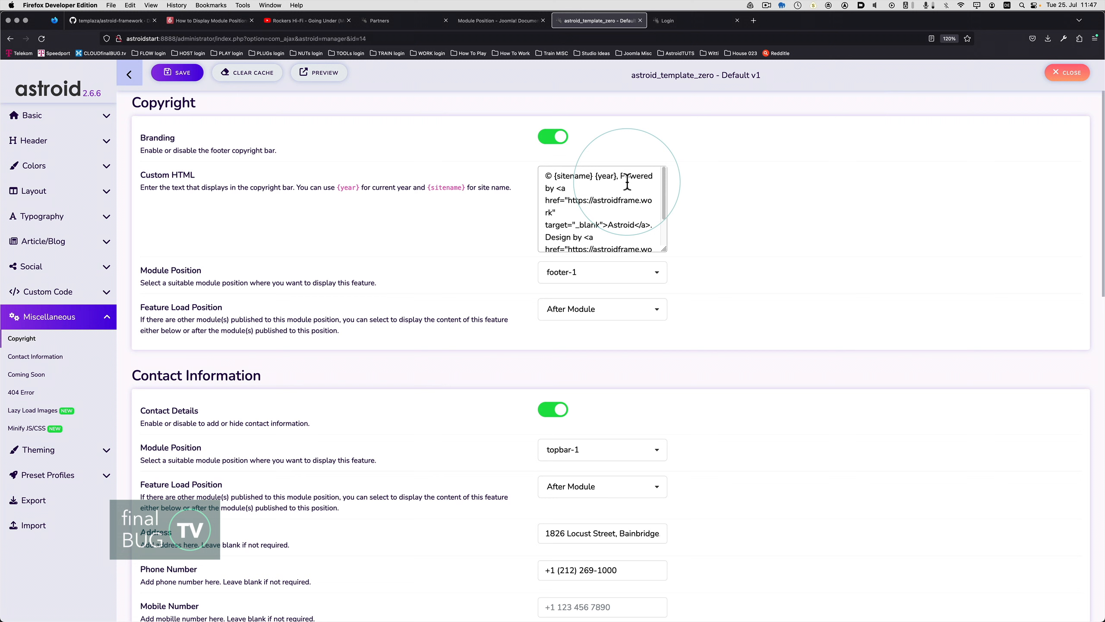
pyautogui.click(556, 187)
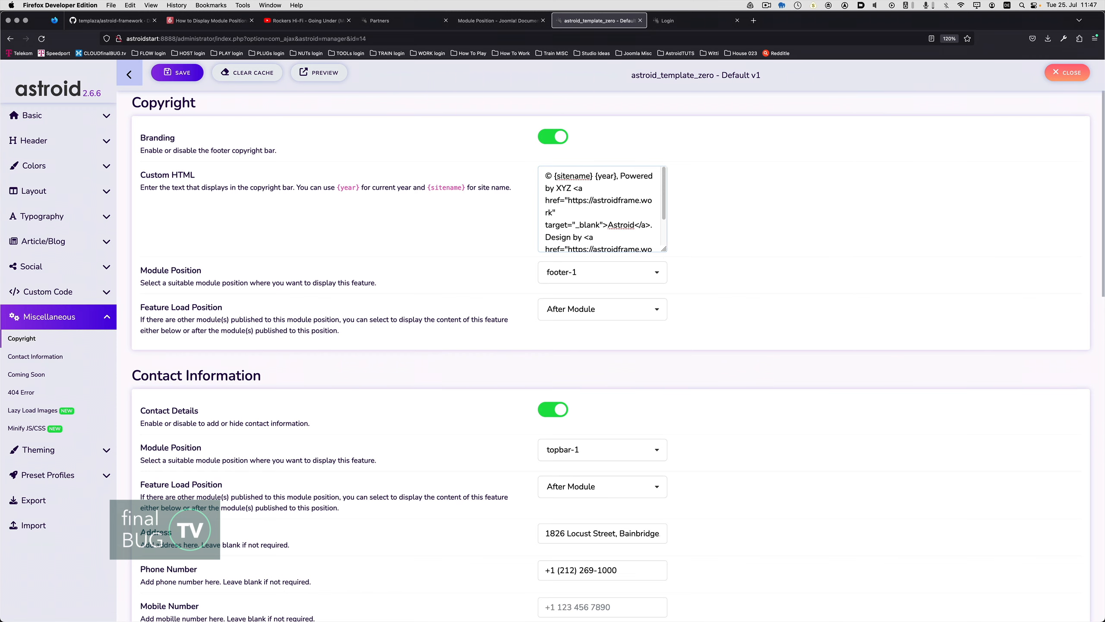
pyautogui.scroll(-1, 228, 62)
pyautogui.click(178, 74)
# Switch to Safari, check the copyright footer on the reloaded About page, and return to Firefox.
pyautogui.press('super+Tab')
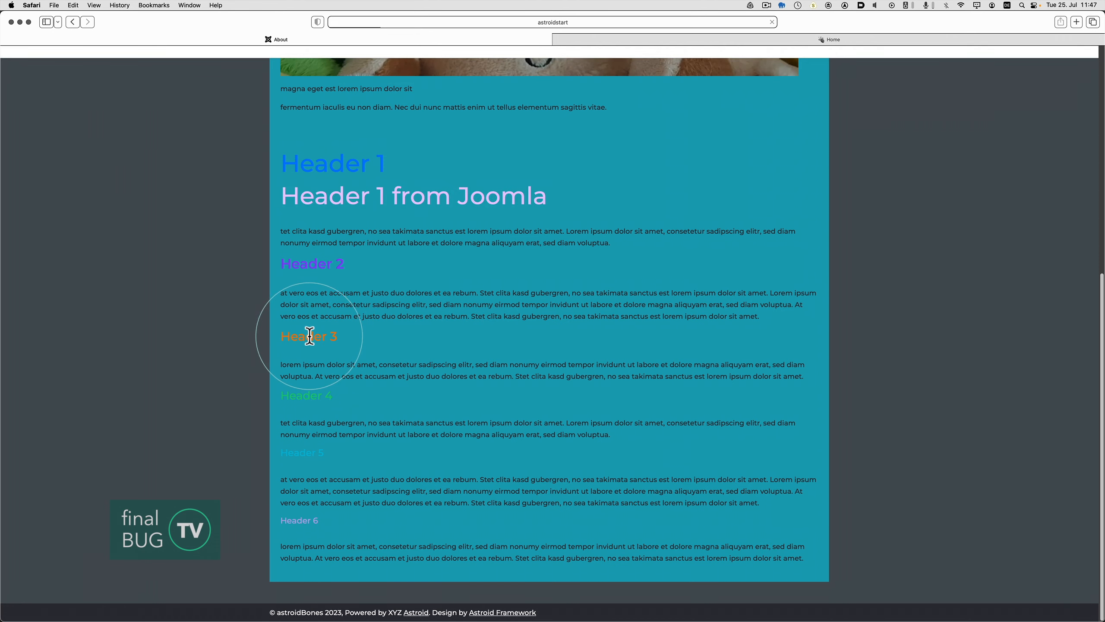
pyautogui.press('super+Tab')
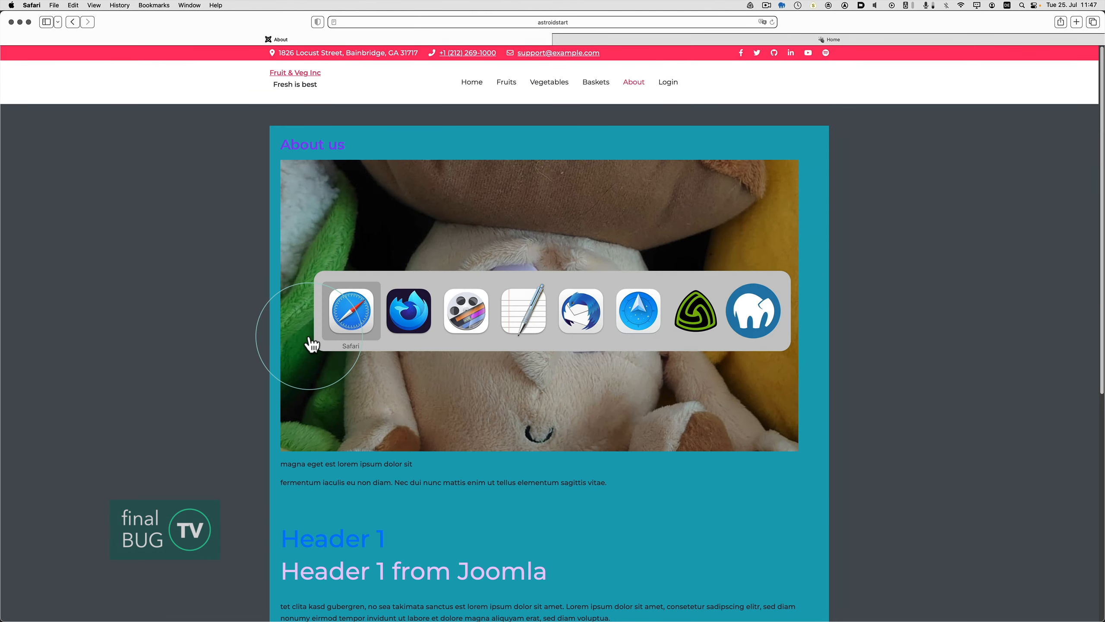
pyautogui.press('super+Tab')
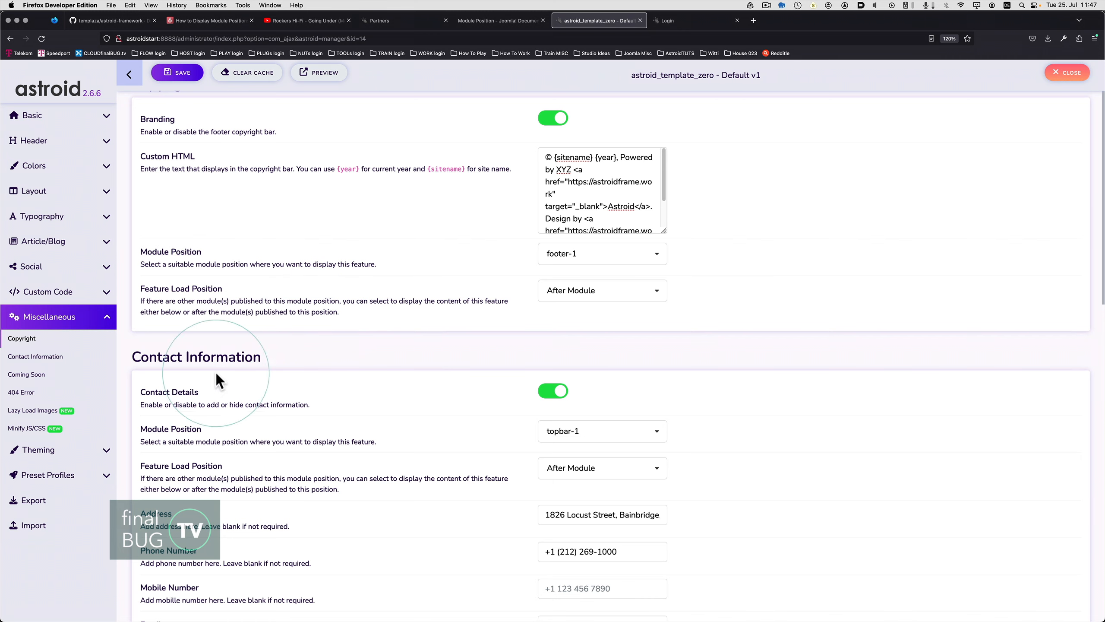
# Enable Development Mode for the Coming Soon page with a background color of rgb(32, 201, 151), and save the template.
pyautogui.click(43, 377)
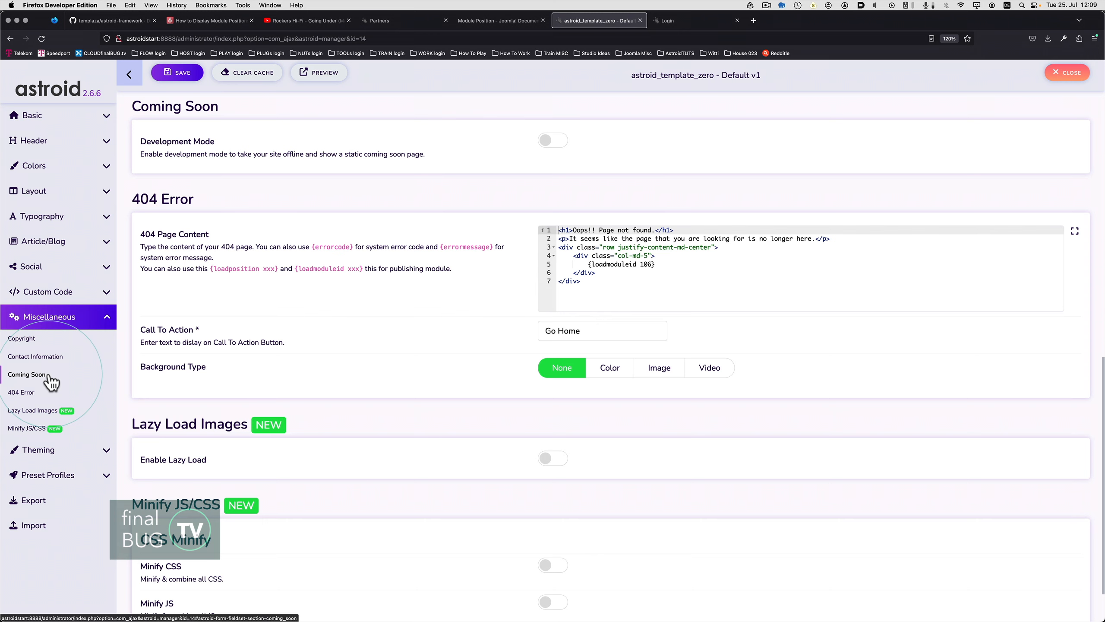
pyautogui.click(562, 142)
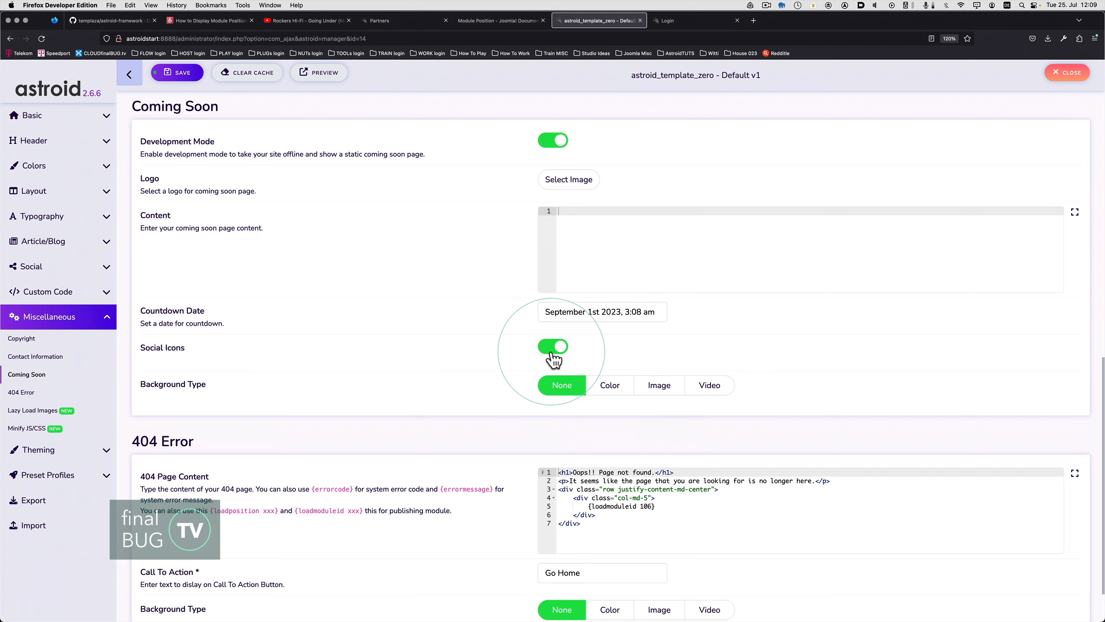
pyautogui.click(610, 386)
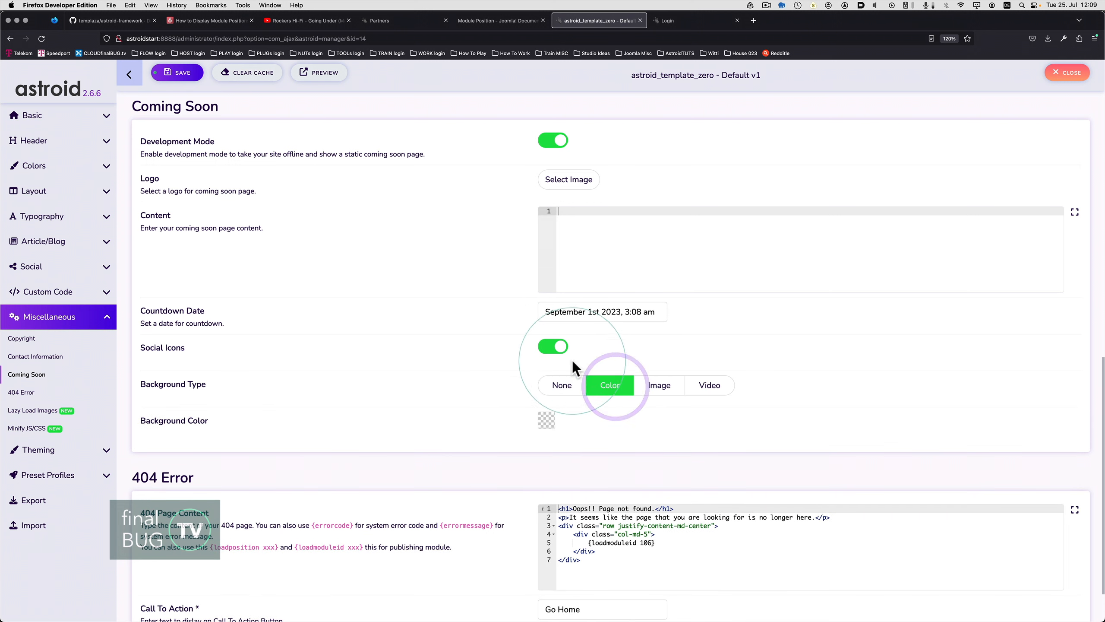
pyautogui.click(548, 421)
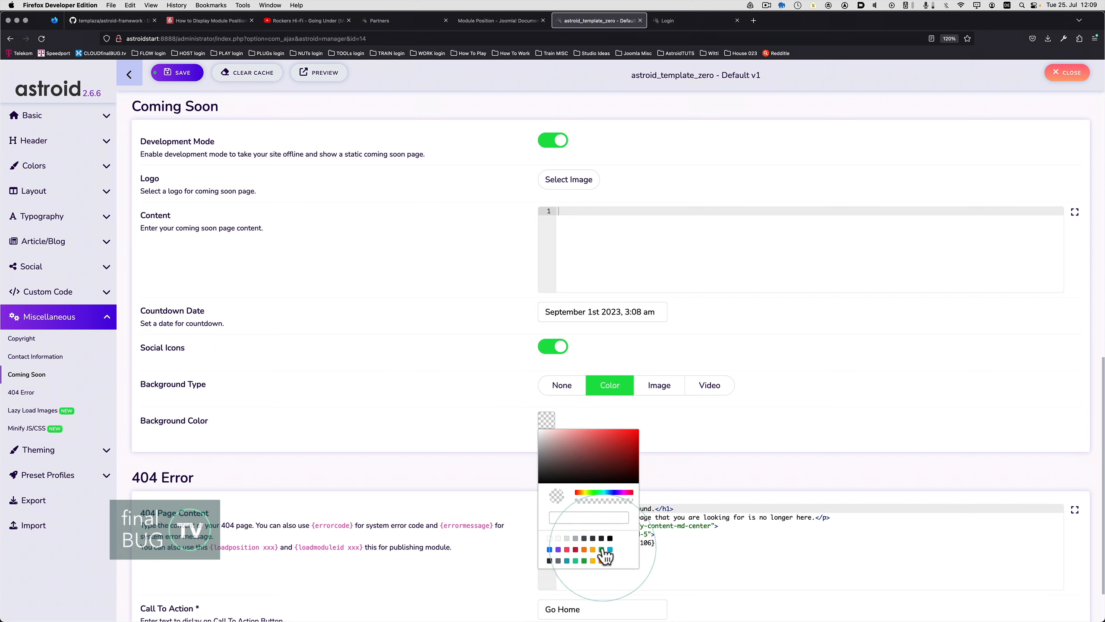
pyautogui.click(575, 561)
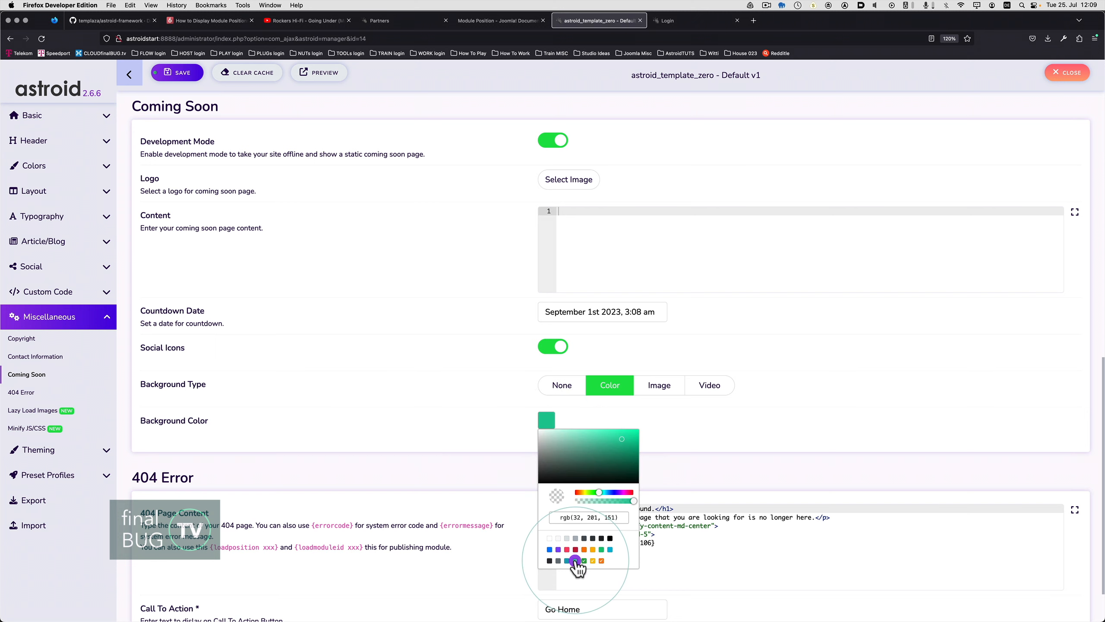
pyautogui.click(173, 73)
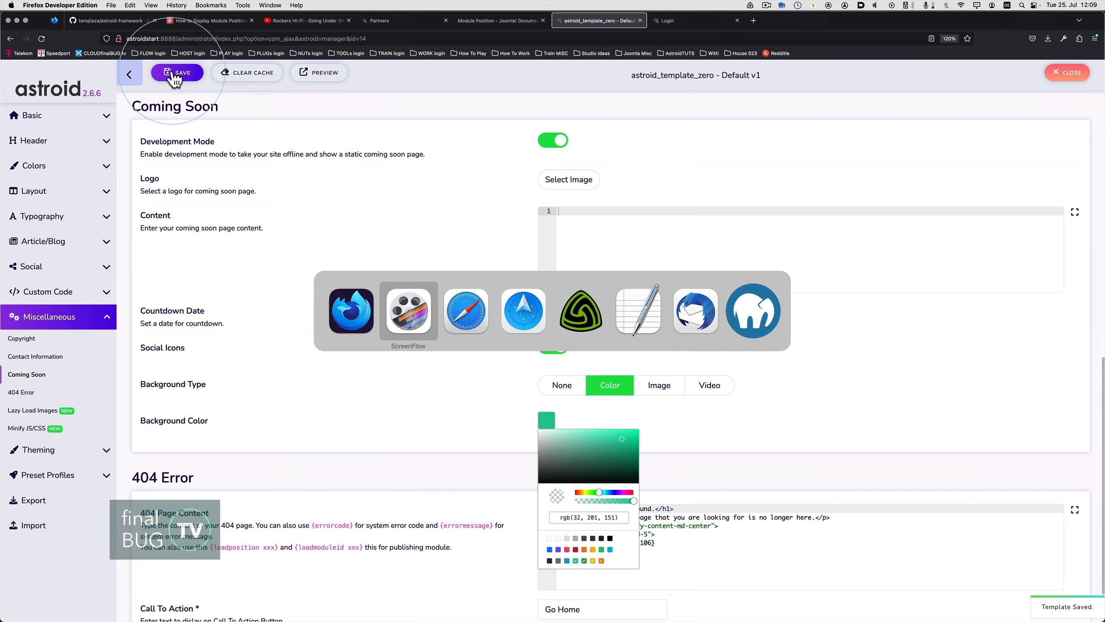
# Switch to Safari, reload the site to check the Coming Soon page's background and countdown, and return to Firefox.
pyautogui.press('super+Tab')
pyautogui.press('super+r')
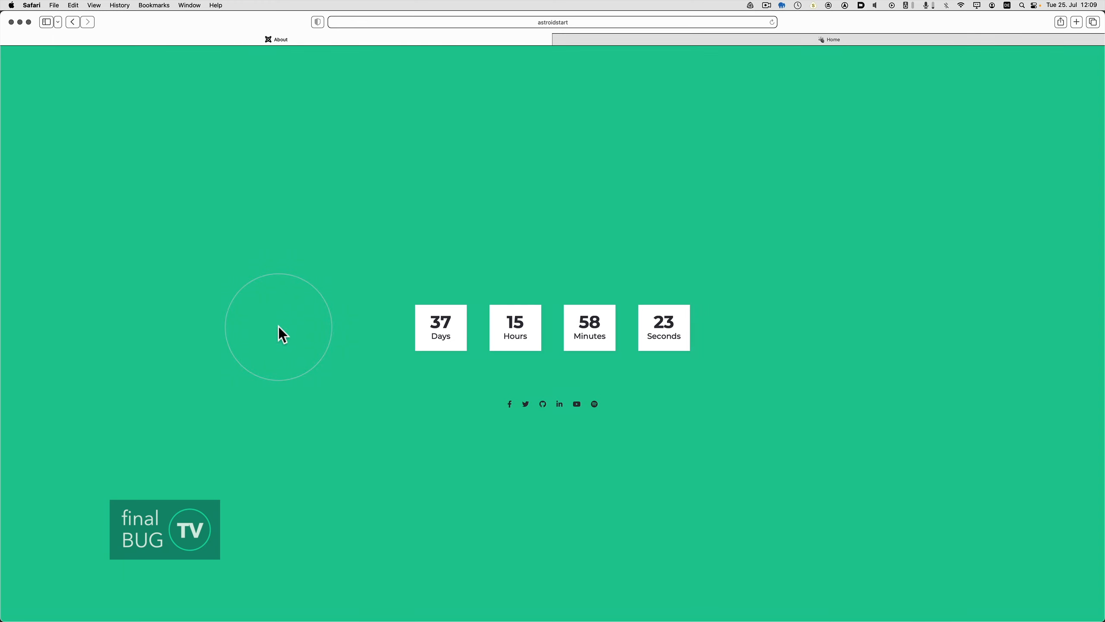
pyautogui.press('super+Tab')
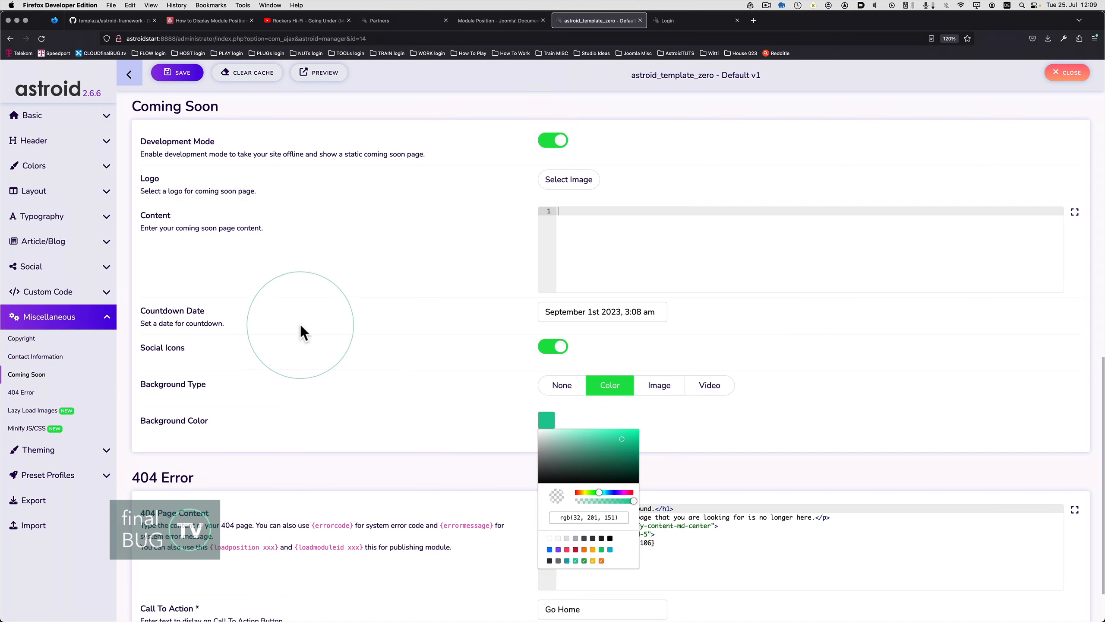
# Set the Coming Soon logo to SummerTime2022WEB.jpg from the Site-Soon folder, save the template, and check the reloaded page in Safari.
pyautogui.click(573, 187)
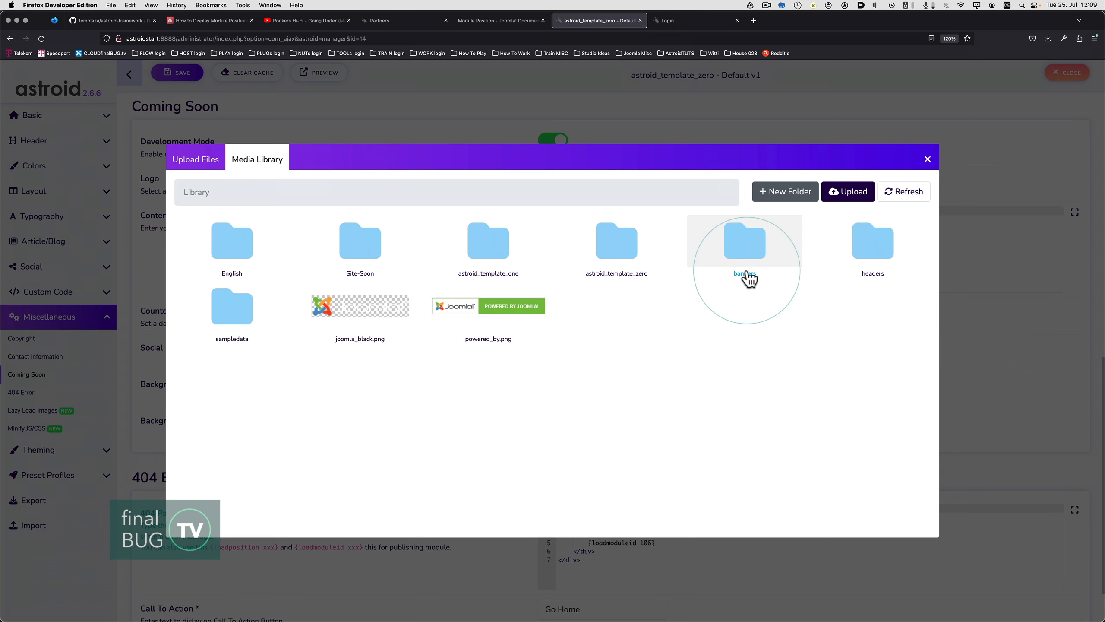
pyautogui.click(361, 242)
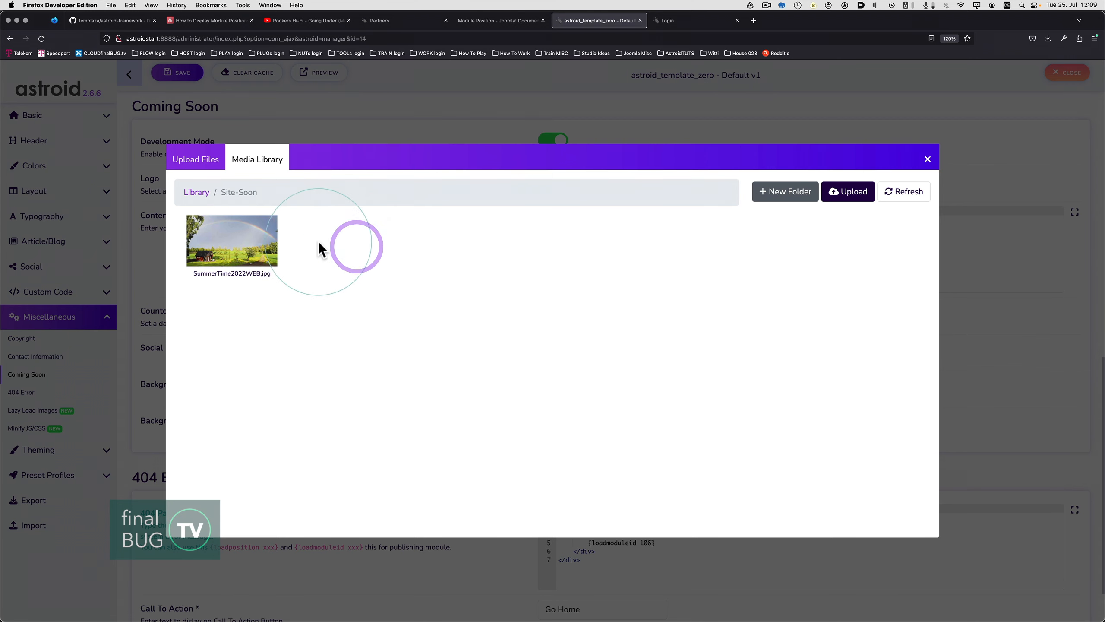
pyautogui.click(247, 241)
pyautogui.click(177, 72)
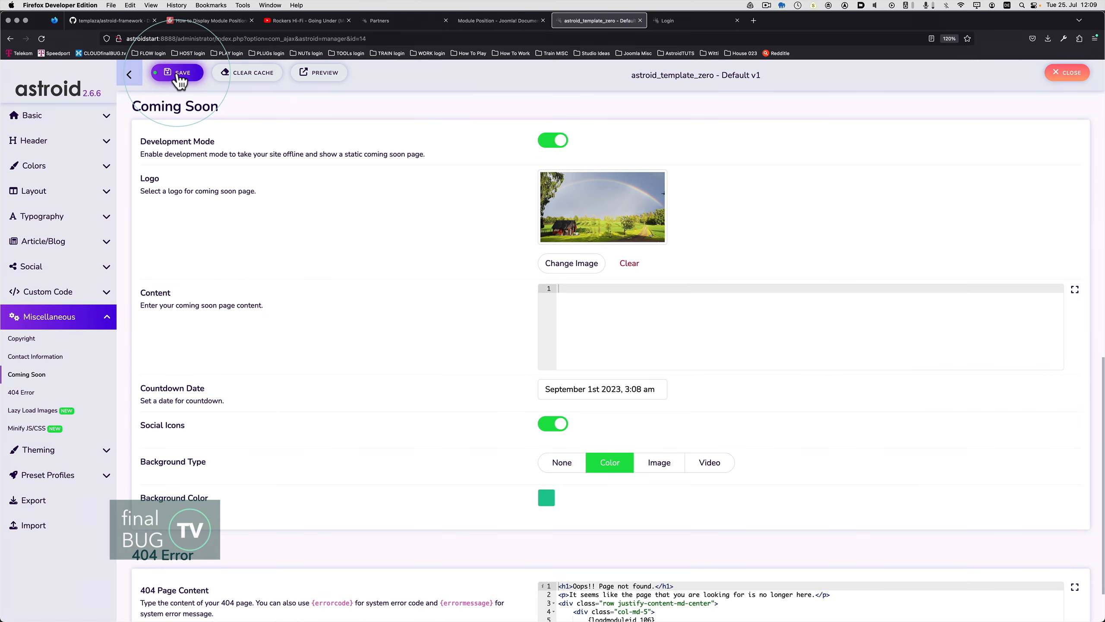
pyautogui.press('super+Tab')
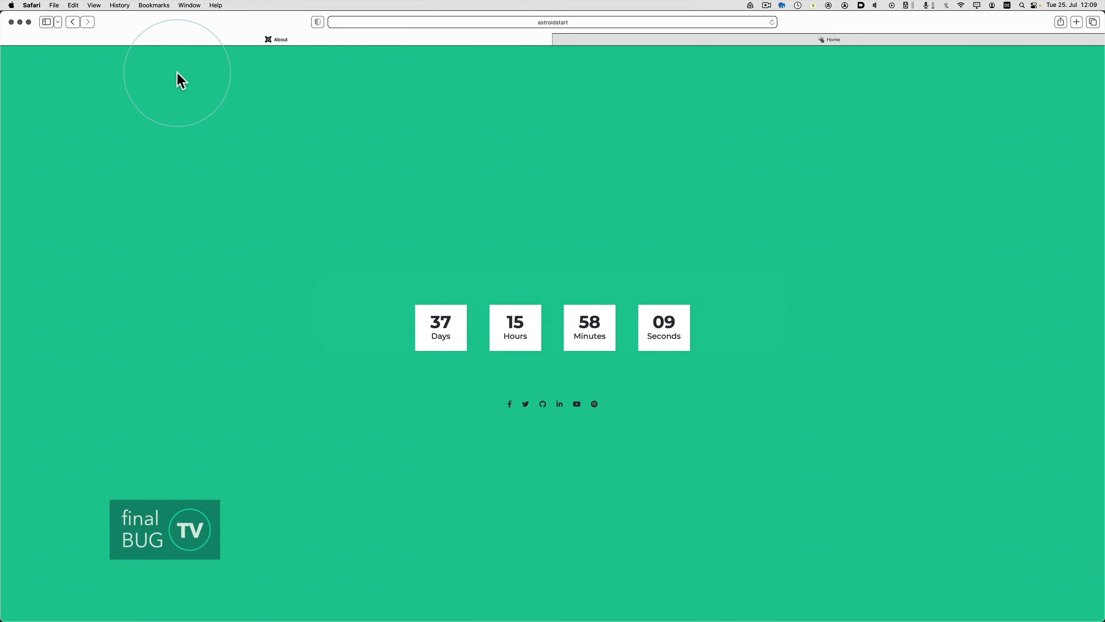
pyautogui.press('super+r')
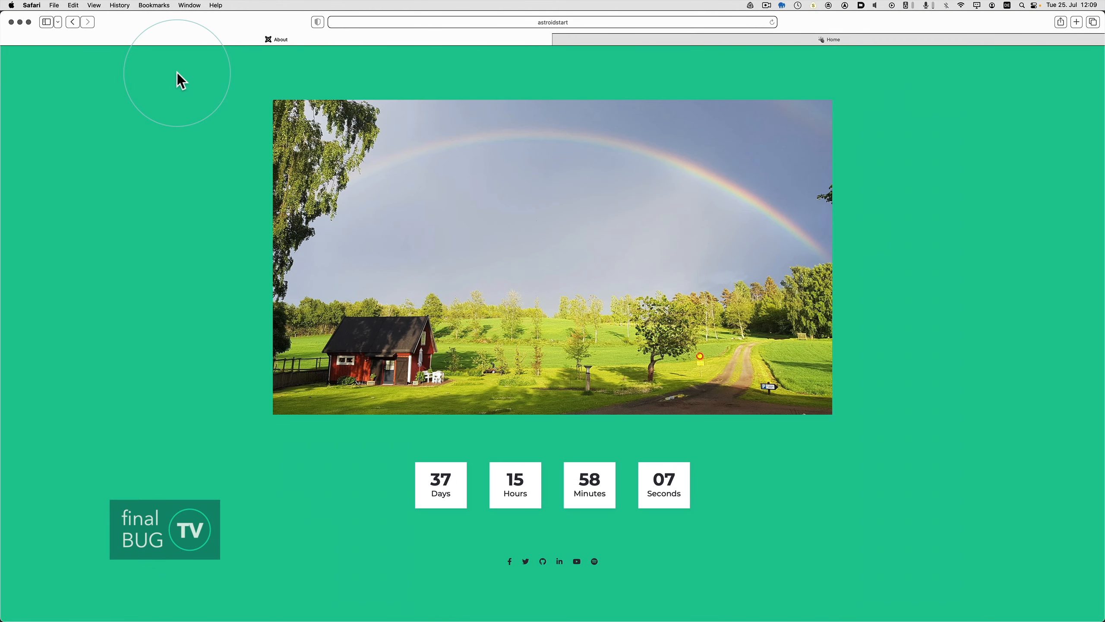